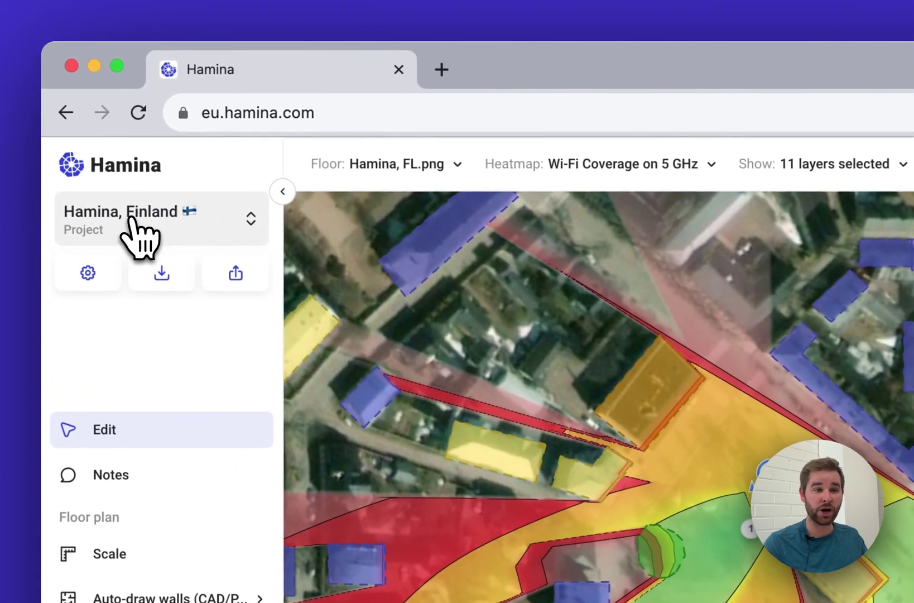
Step: Create and save a new project named Hospital with the Hospital environment
left_click(131, 217)
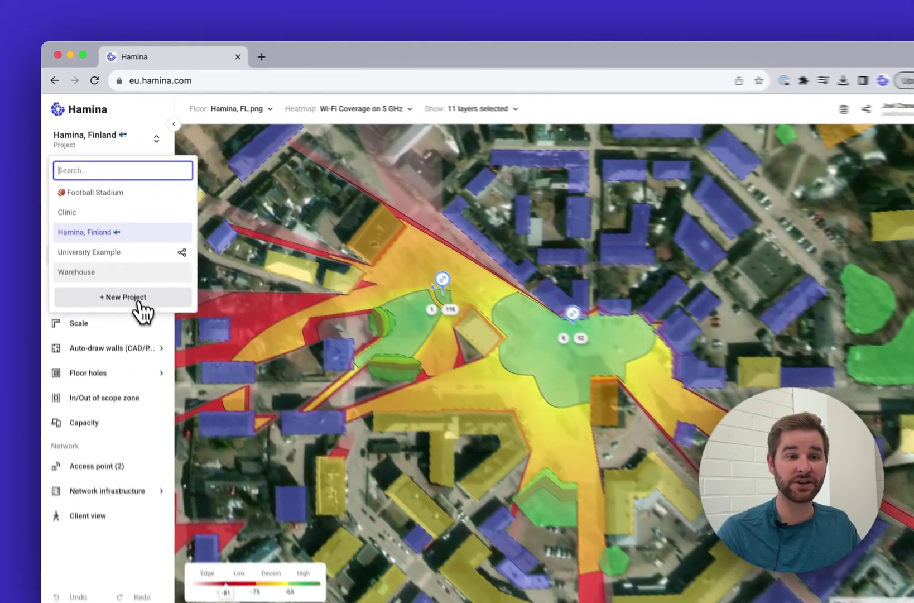
left_click(219, 517)
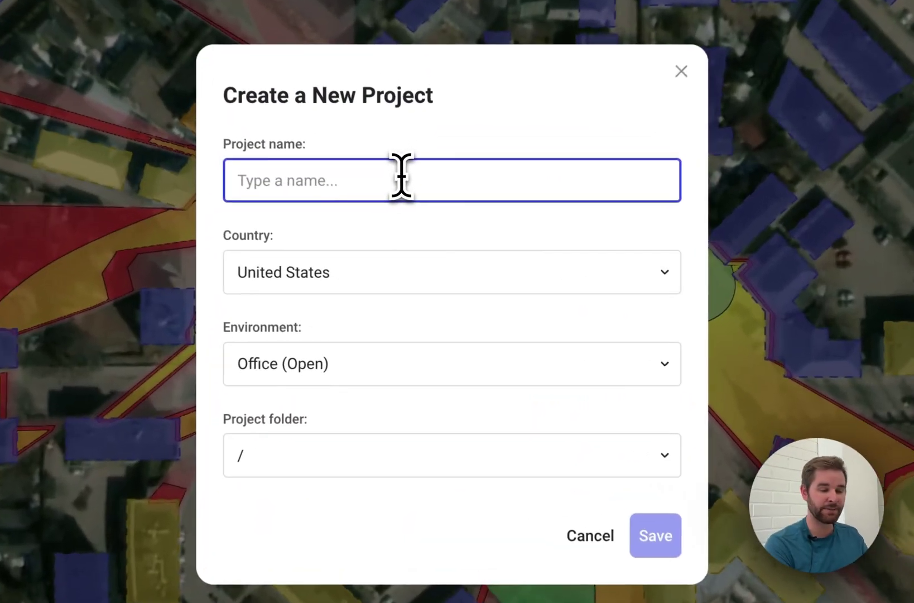
type("Hospital")
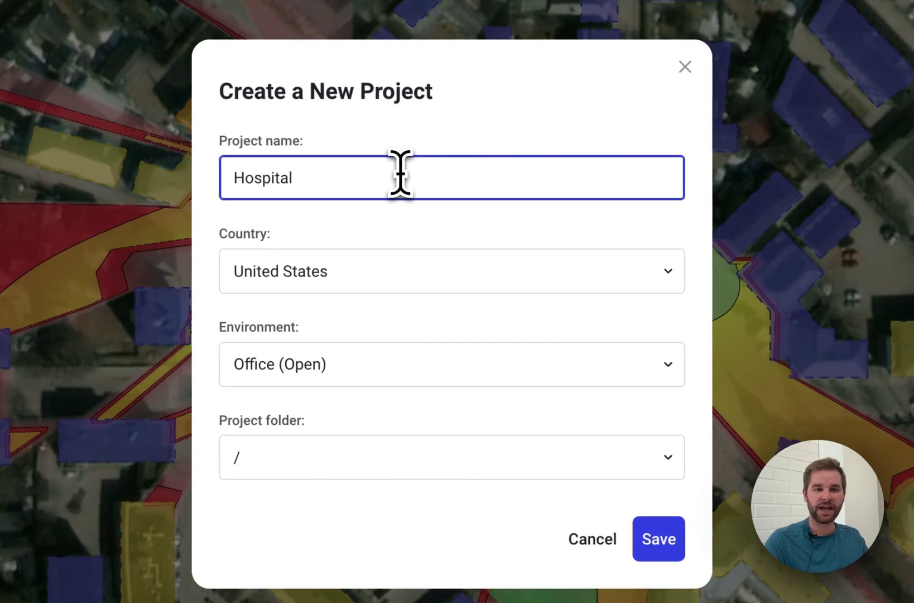
left_click(368, 365)
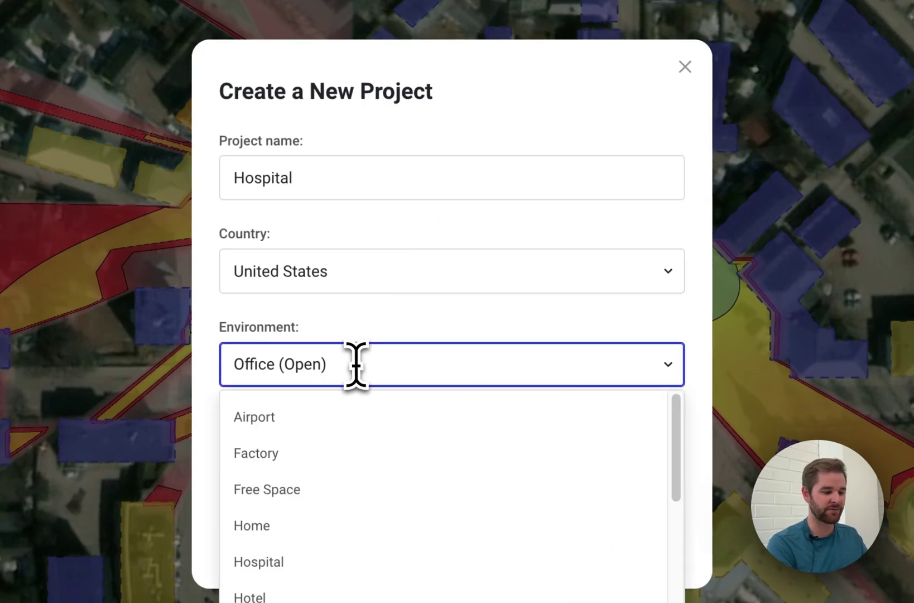
type("hos")
left_click(360, 417)
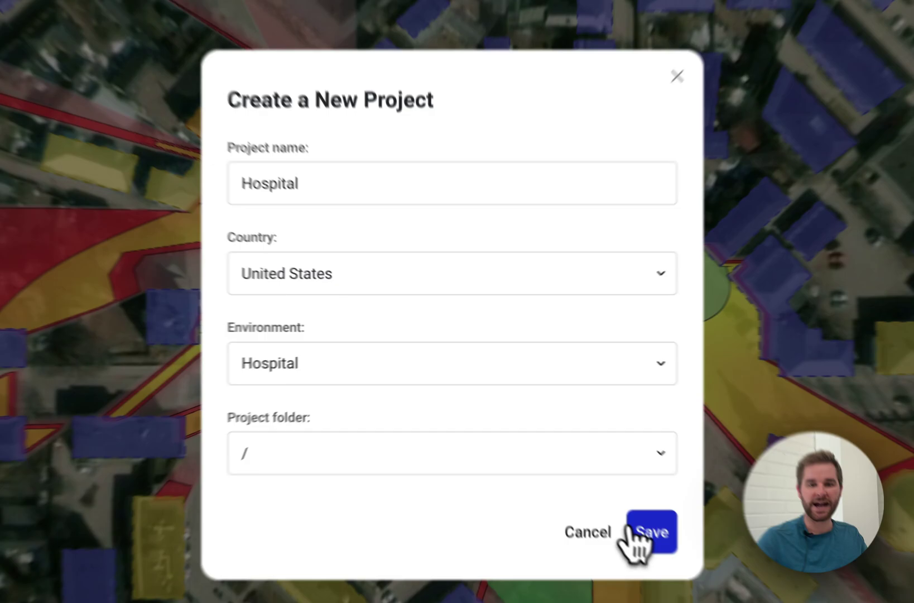
left_click(656, 538)
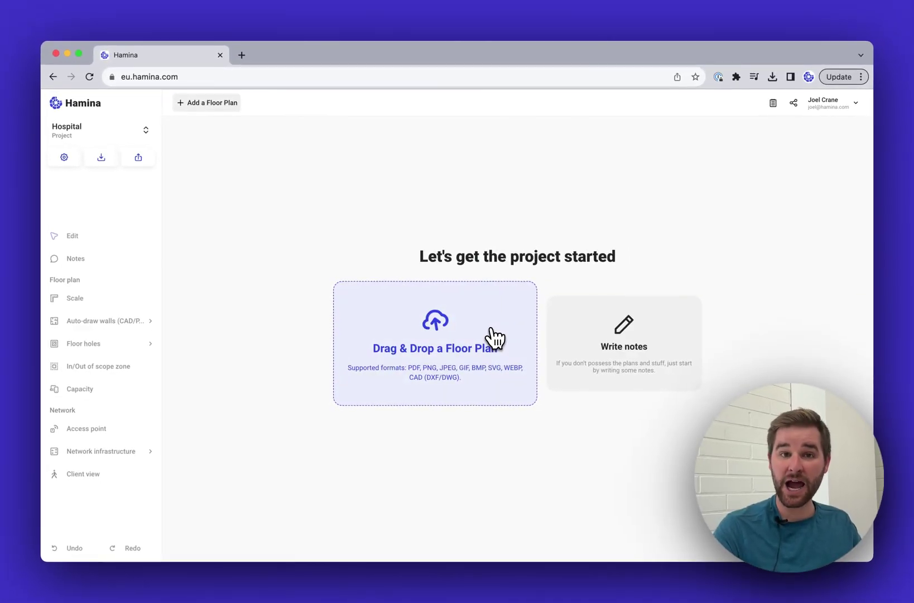
Step: Upload Hospital.pdf from the Floorplans folder as the project's first floor plan
left_click(461, 352)
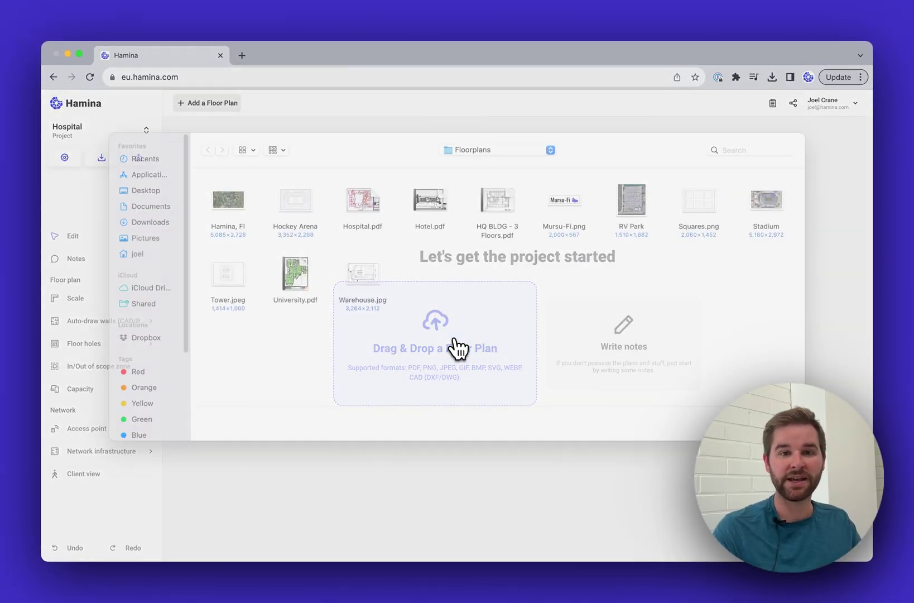
left_click(369, 220)
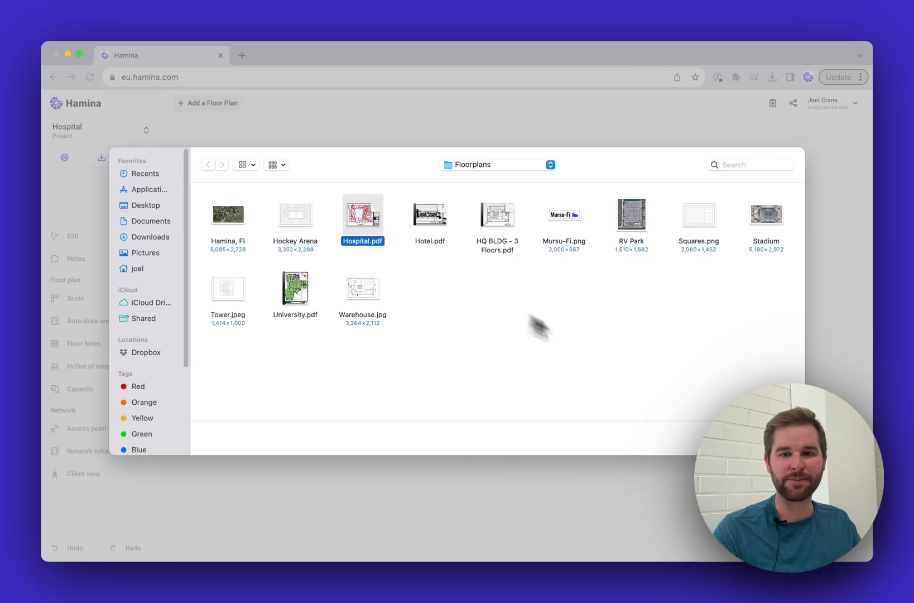
key("Return")
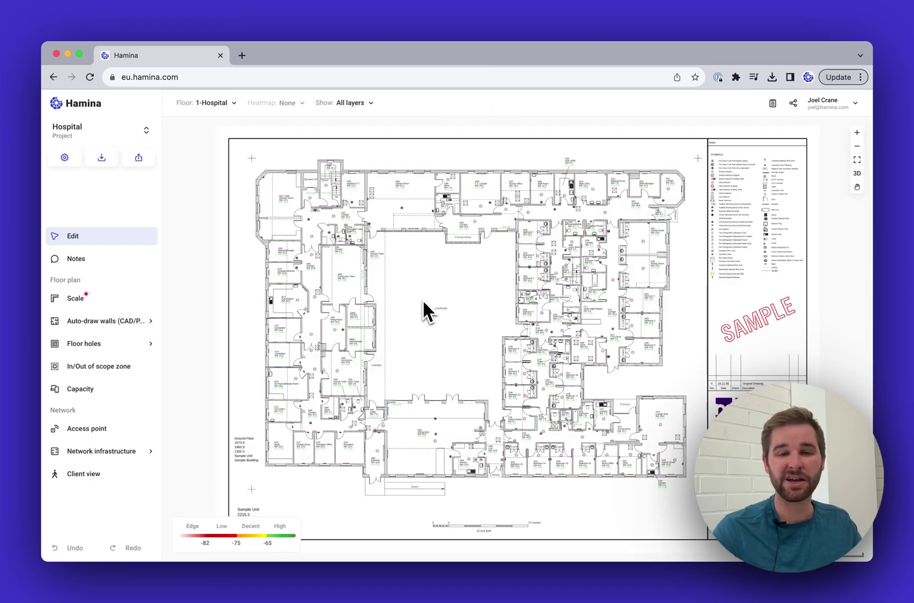
scroll(475, 310, "right", 2)
scroll(475, 309, "up", 1)
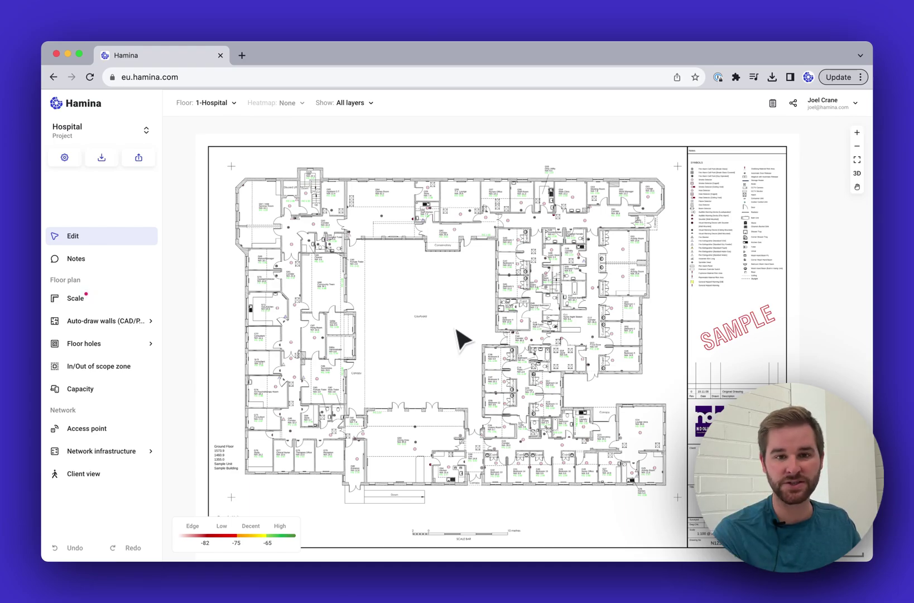
scroll(546, 303, "up", 5)
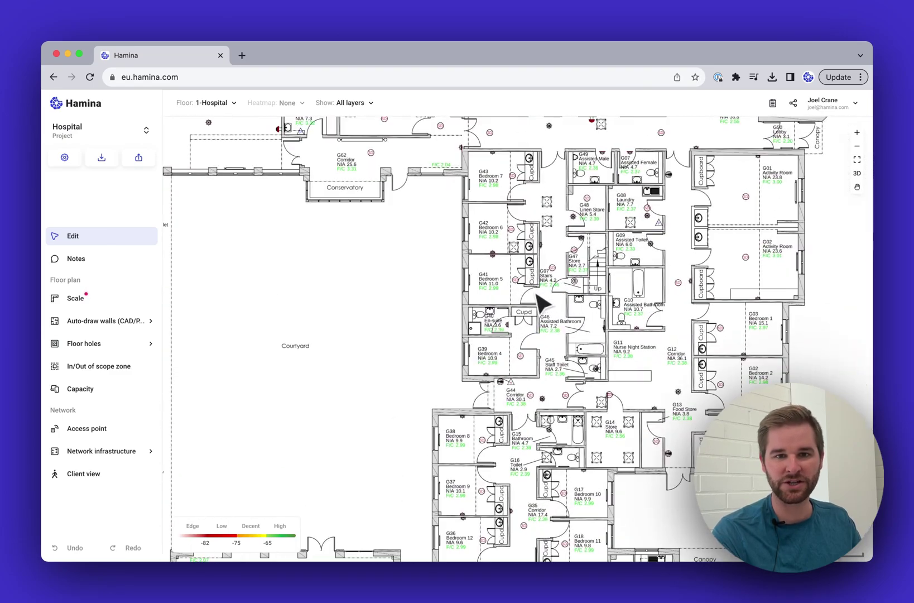
scroll(541, 304, "up", 5)
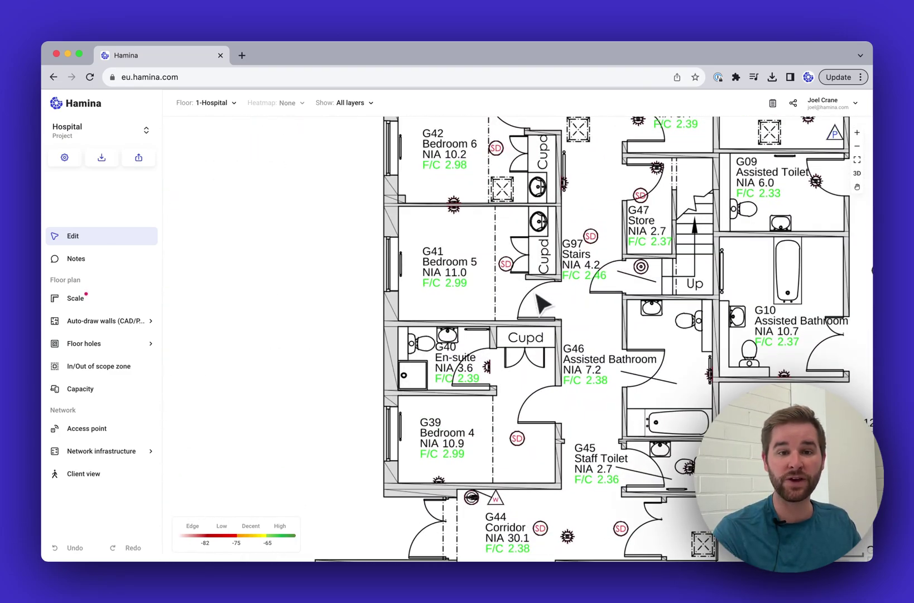
scroll(538, 297, "down", 5)
scroll(538, 296, "left", 5)
scroll(538, 297, "left", 5)
scroll(537, 296, "up", 5)
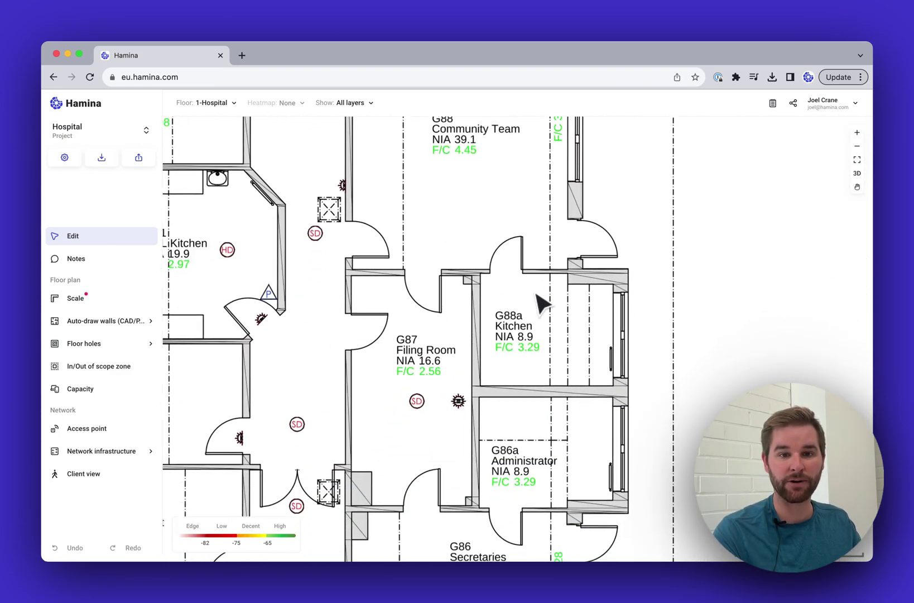
scroll(542, 303, "down", 10)
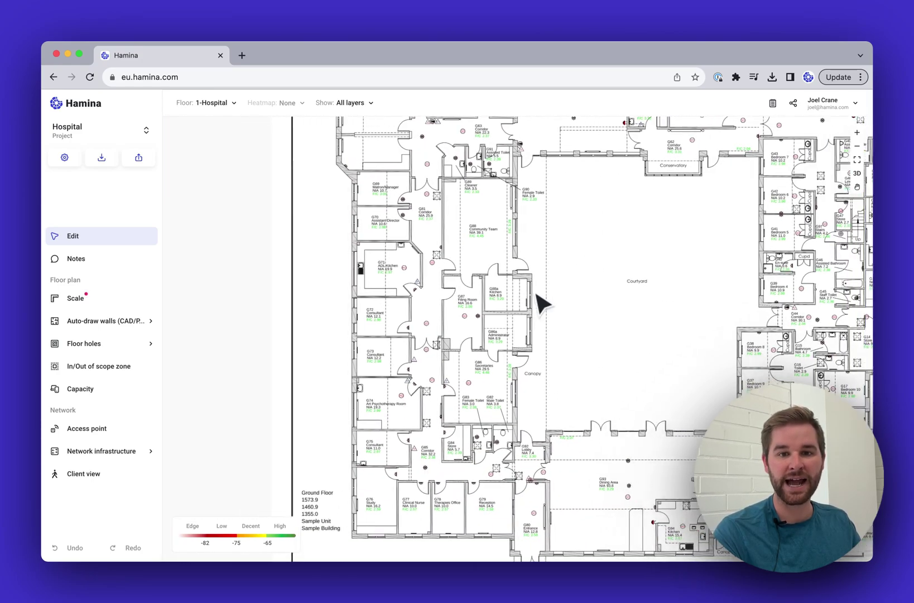
scroll(543, 303, "right", 5)
scroll(537, 296, "down", 4)
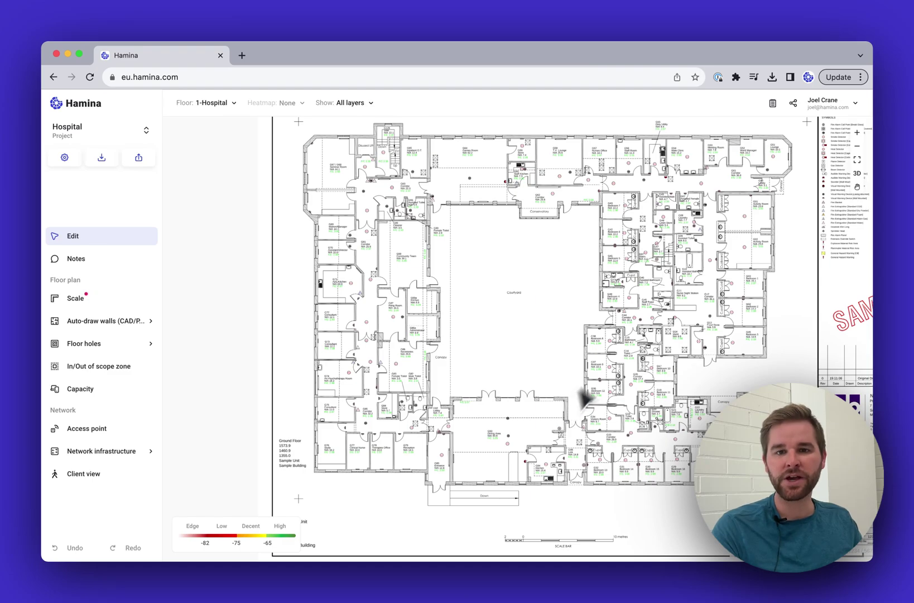
left_click_drag(636, 356, 509, 342)
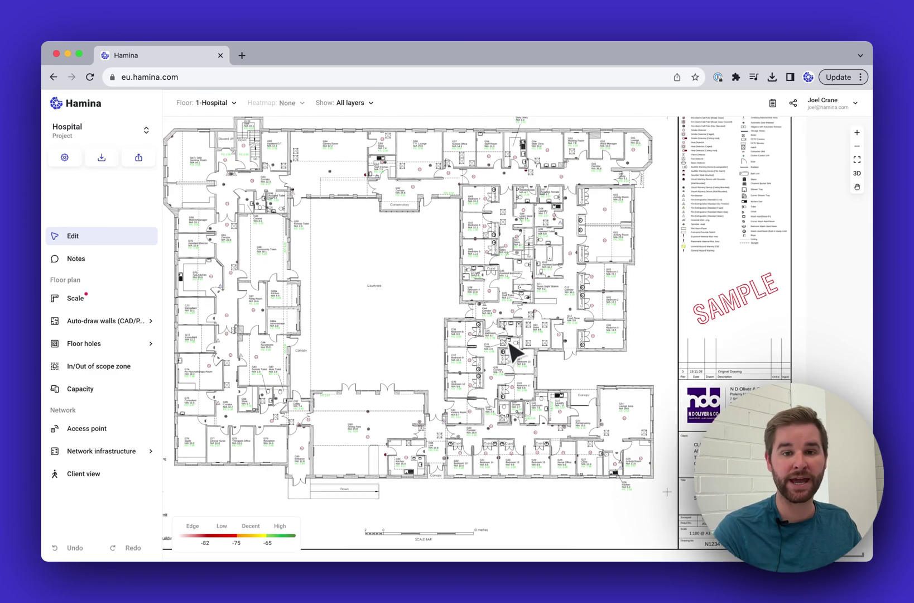
scroll(500, 352, "left", 3)
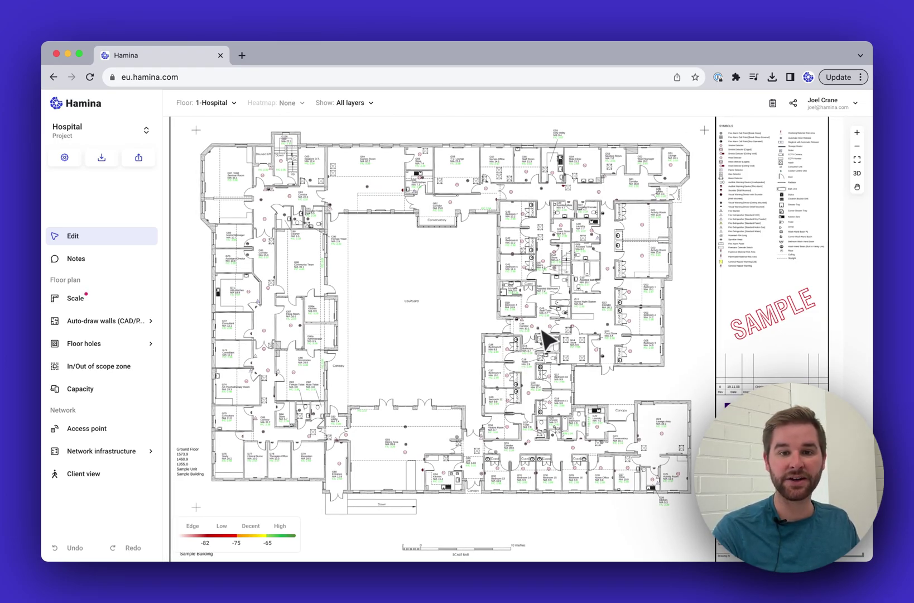
scroll(544, 336, "up", 5)
scroll(544, 338, "down", 3)
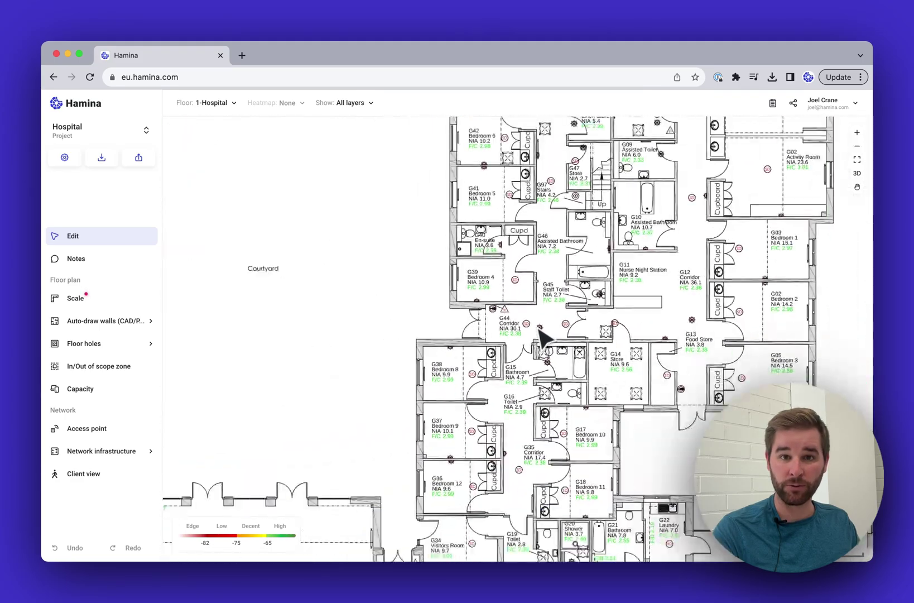
scroll(539, 331, "down", 1)
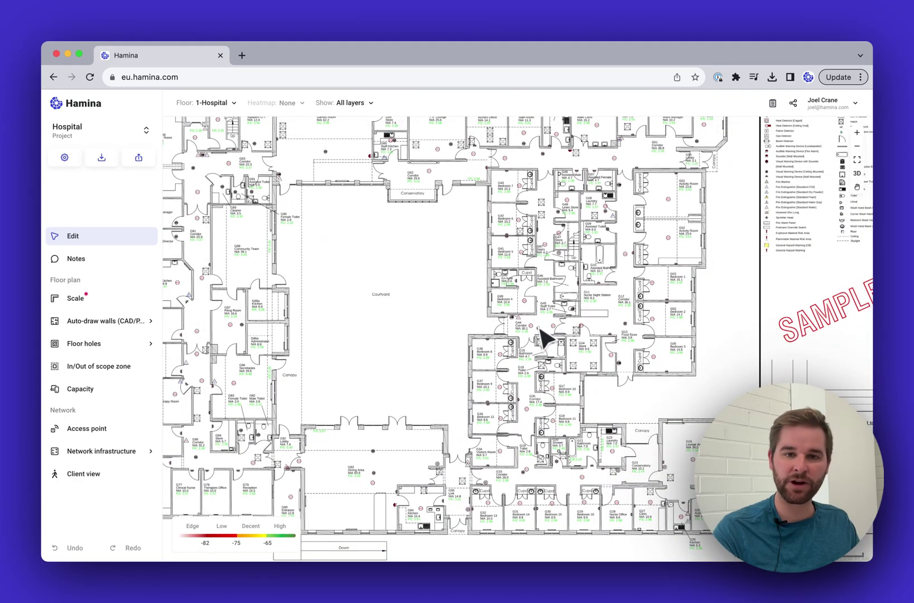
scroll(538, 329, "up", 4)
scroll(539, 329, "down", 4)
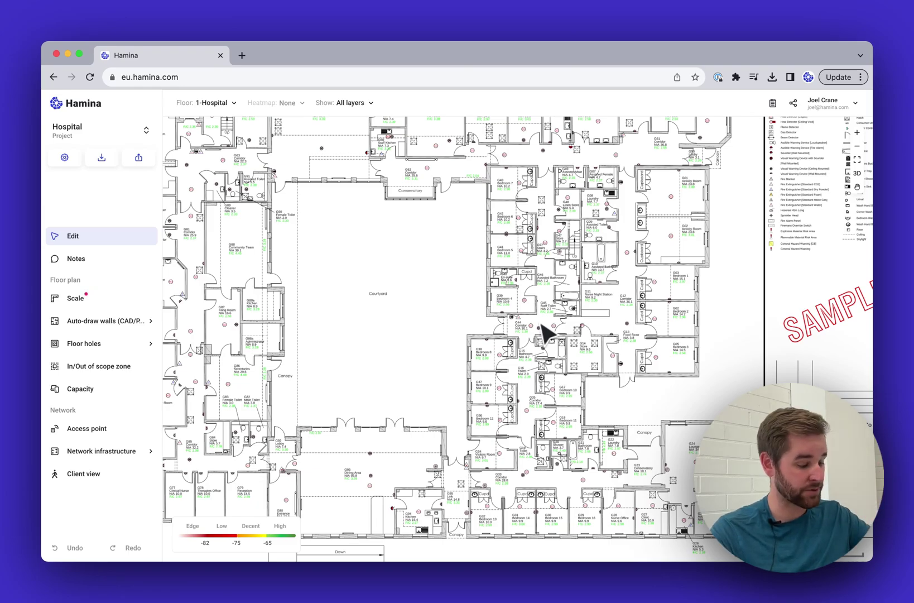
scroll(544, 332, "down", 5)
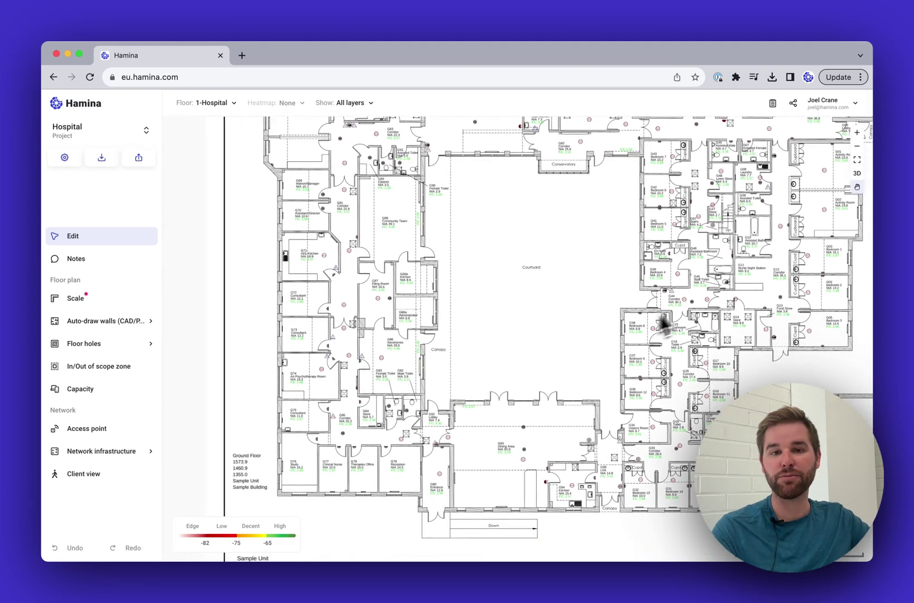
scroll(559, 335, "right", 5)
scroll(363, 339, "up", 8)
scroll(618, 327, "down", 5)
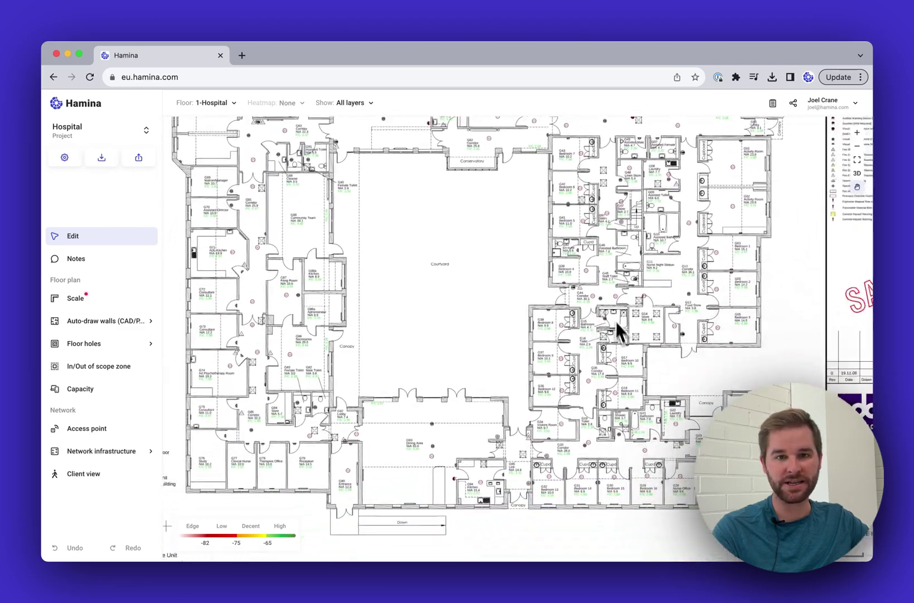
scroll(461, 296, "right", 5)
scroll(388, 378, "up", 6)
scroll(419, 382, "down", 3)
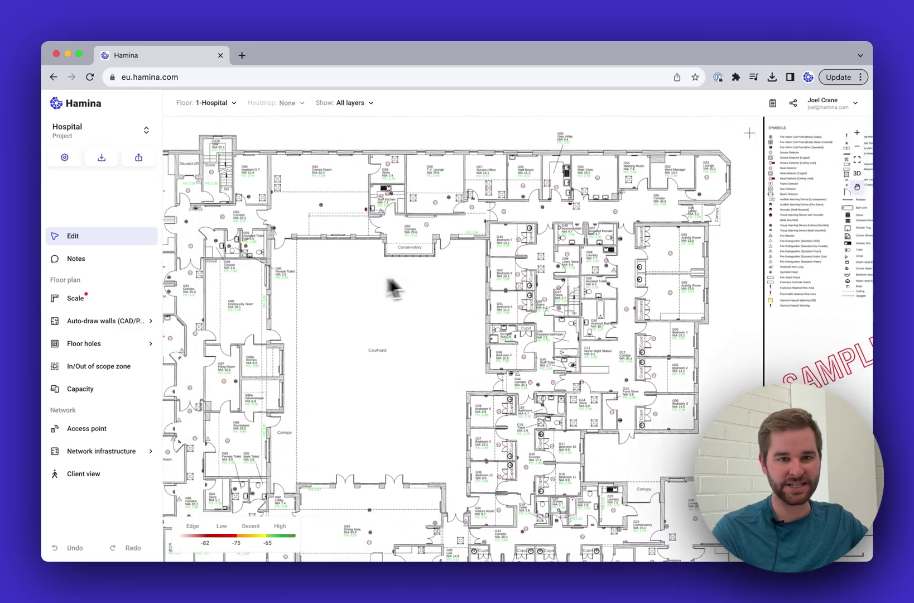
scroll(476, 296, "left", 5)
scroll(382, 293, "up", 4)
scroll(424, 384, "down", 4)
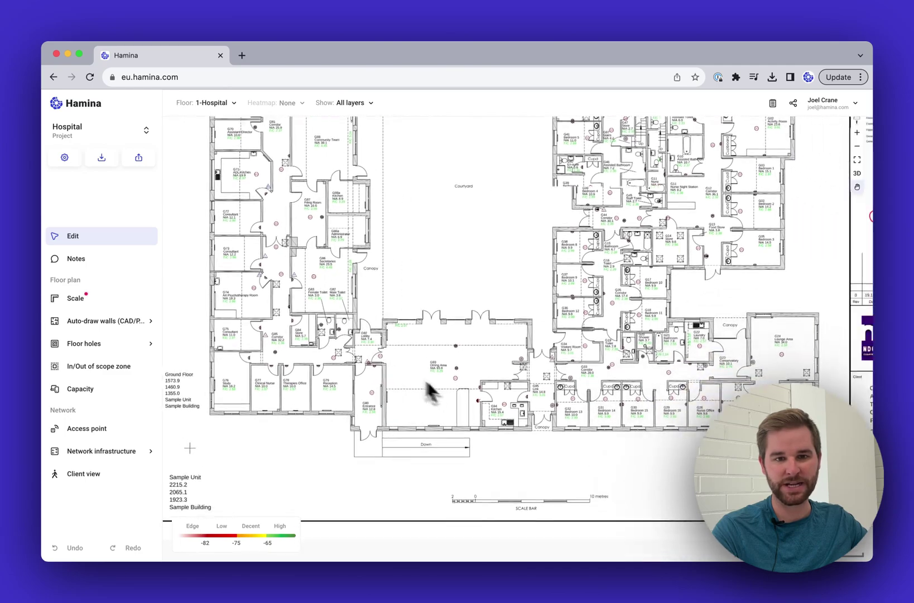
scroll(310, 363, "right", 5)
scroll(514, 330, "up", 6)
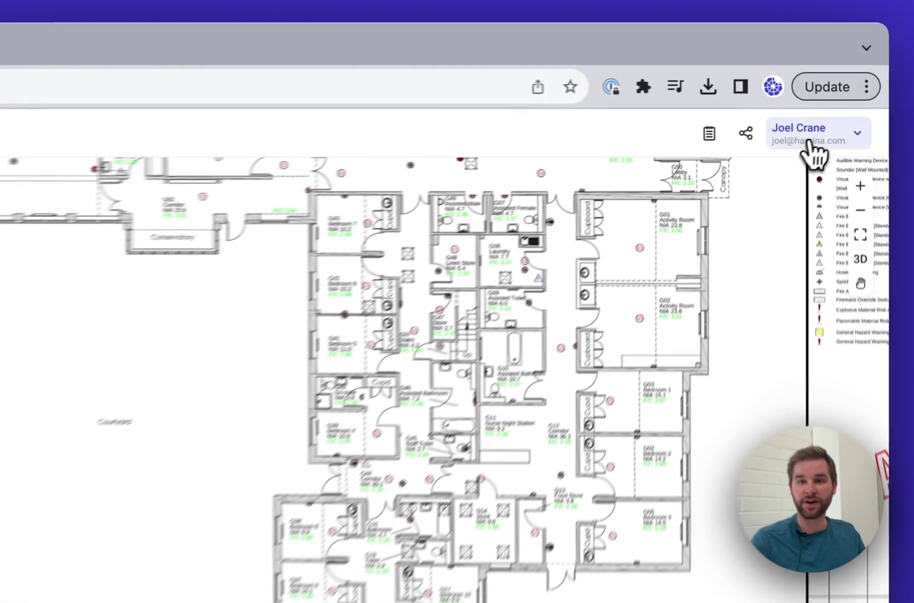
left_click(827, 106)
left_click(777, 229)
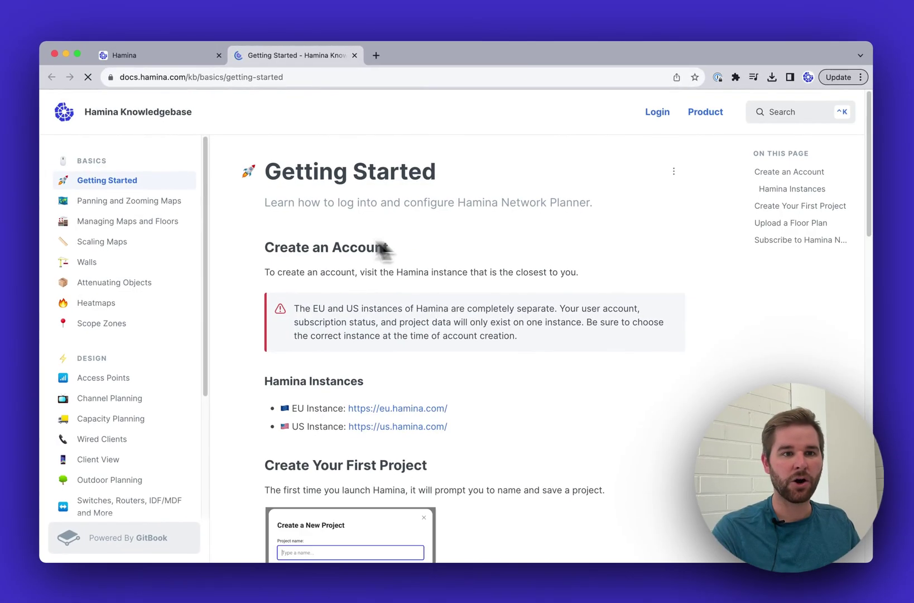
left_click(148, 205)
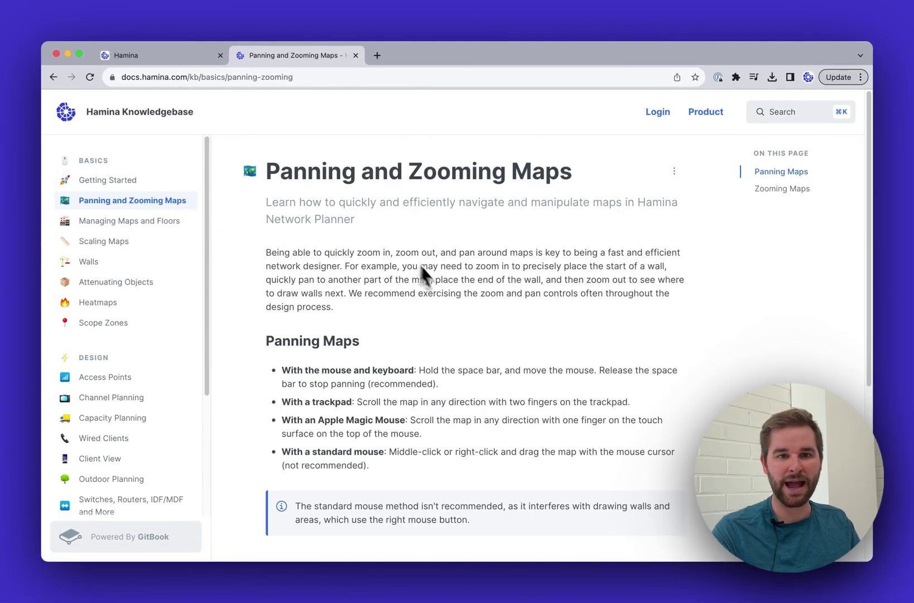
left_click(355, 56)
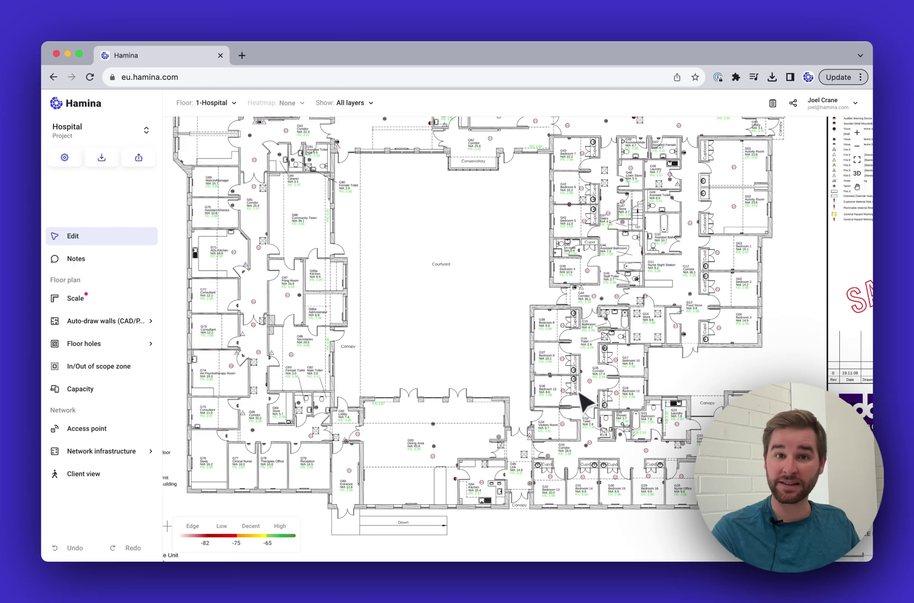
Step: Scale the plan by drawing a line from the scale bar's 0 to 10 m mark, set to 10
scroll(604, 471, "down", 5)
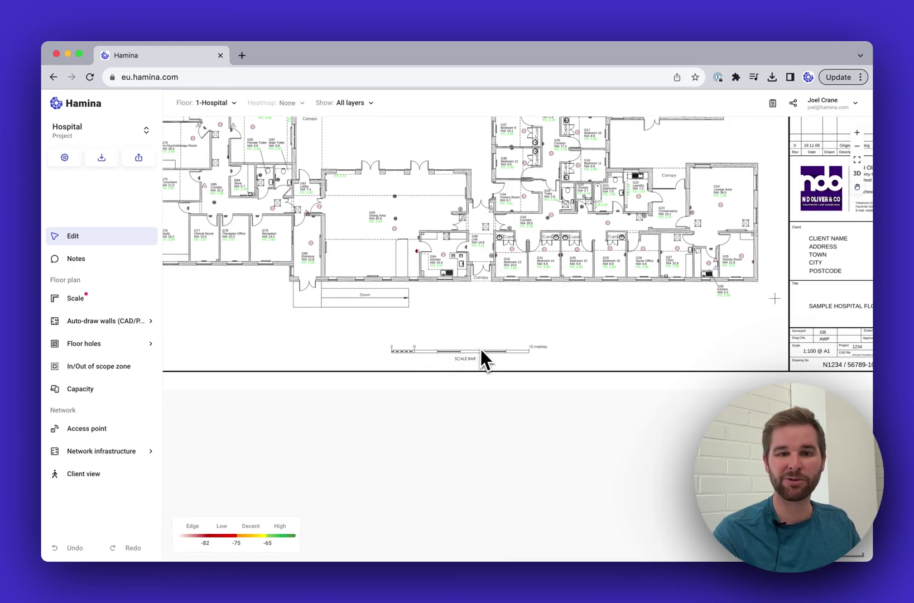
scroll(482, 350, "up", 5)
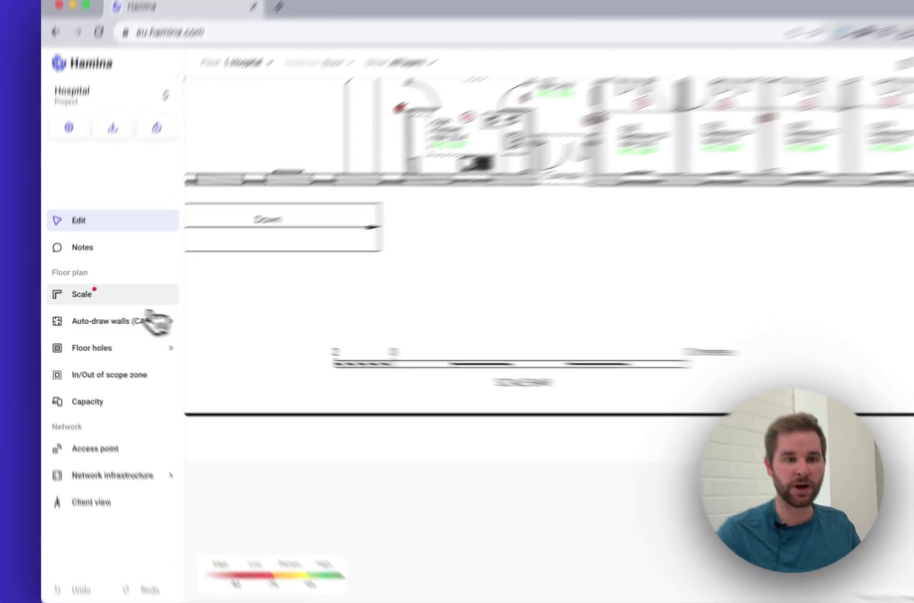
left_click(95, 301)
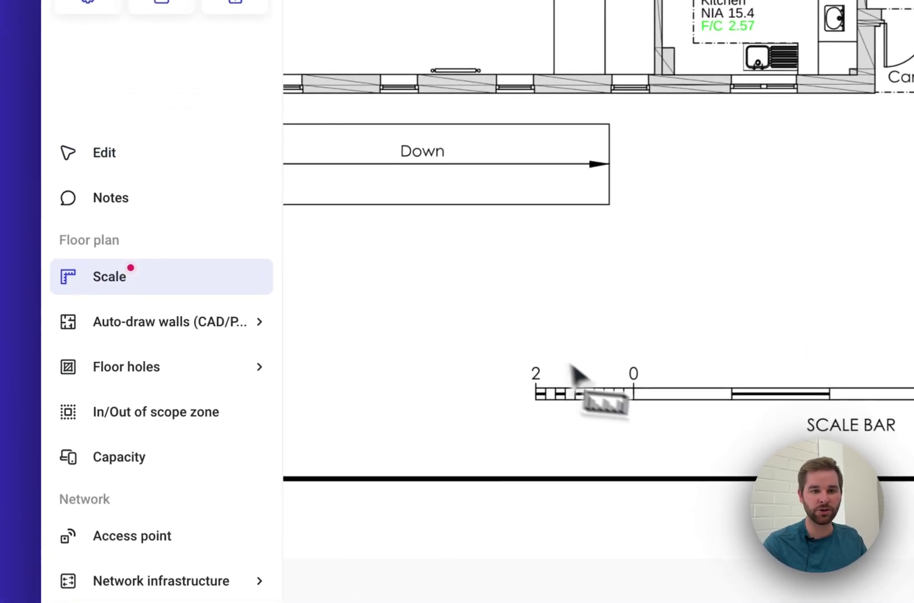
left_click(634, 389)
left_click(716, 328)
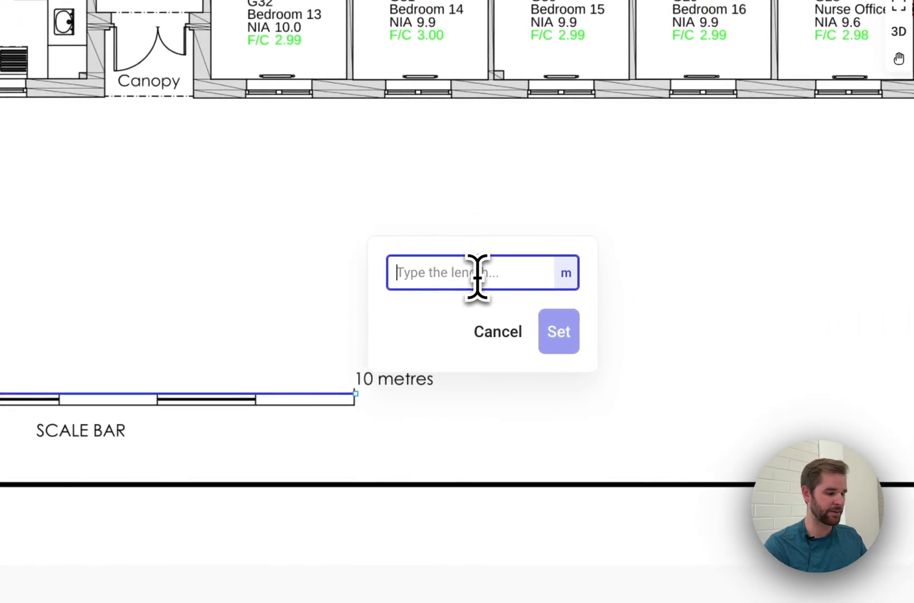
type("10")
left_click(557, 331)
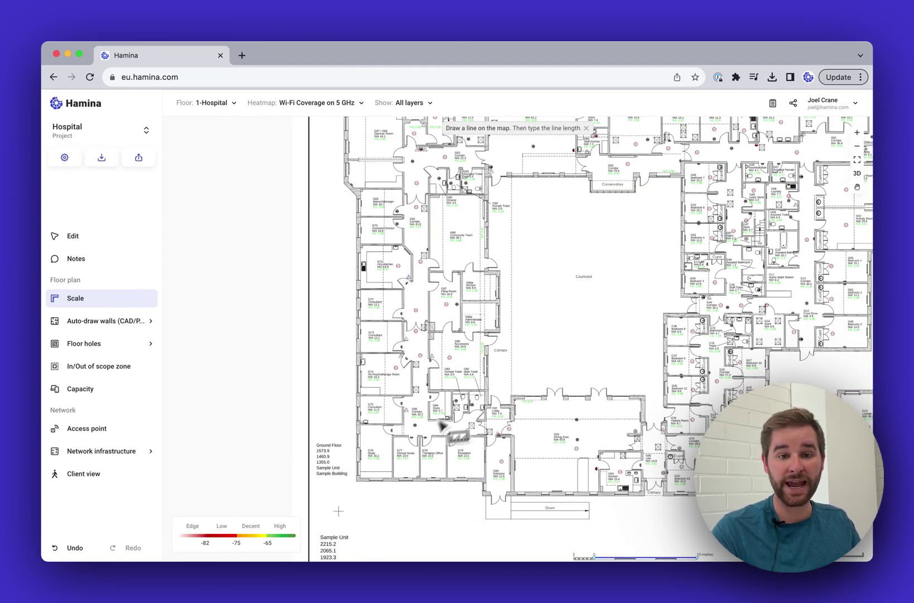
Step: Measure the west corridor, switch units to feet and back to meters, then discard the line
left_click_drag(424, 442, 423, 149)
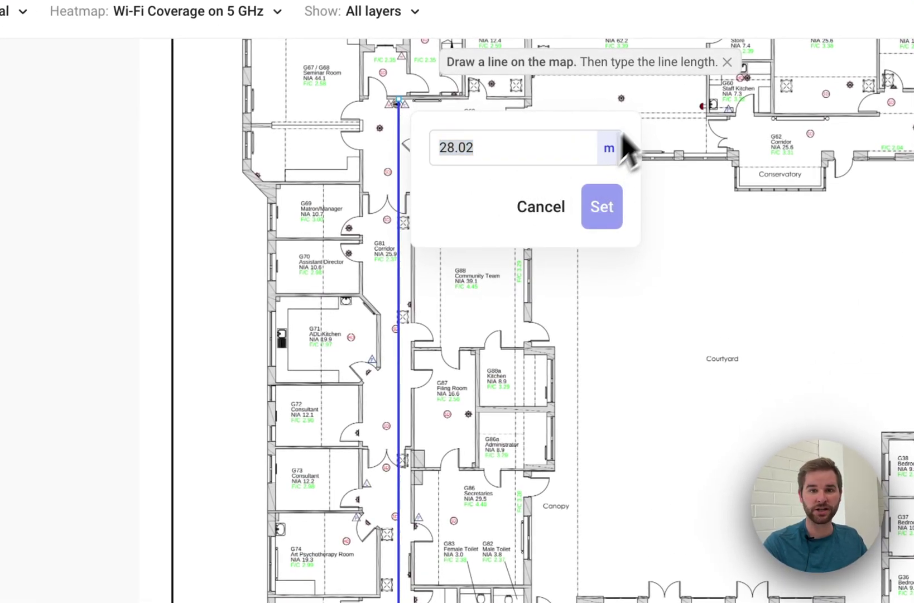
left_click(610, 150)
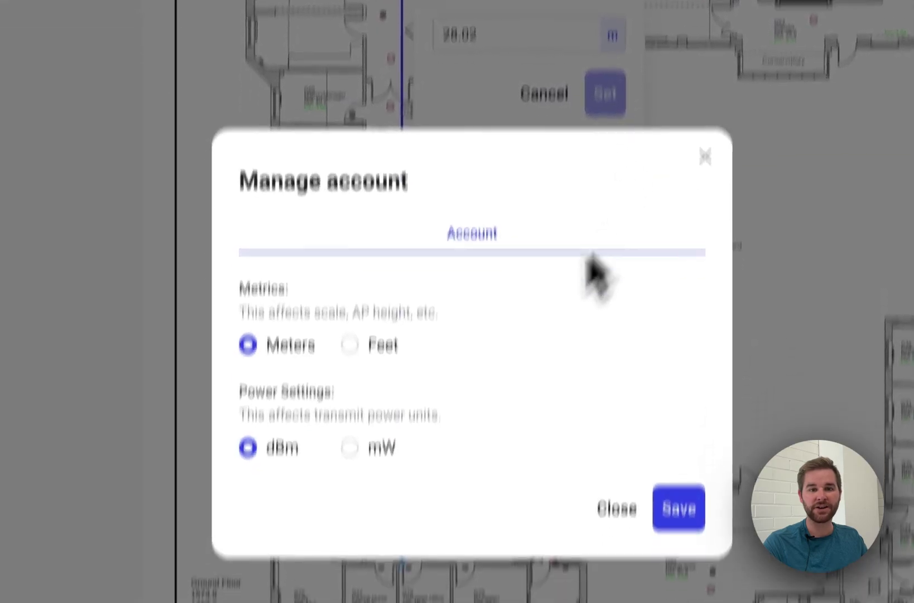
left_click(391, 249)
left_click(682, 408)
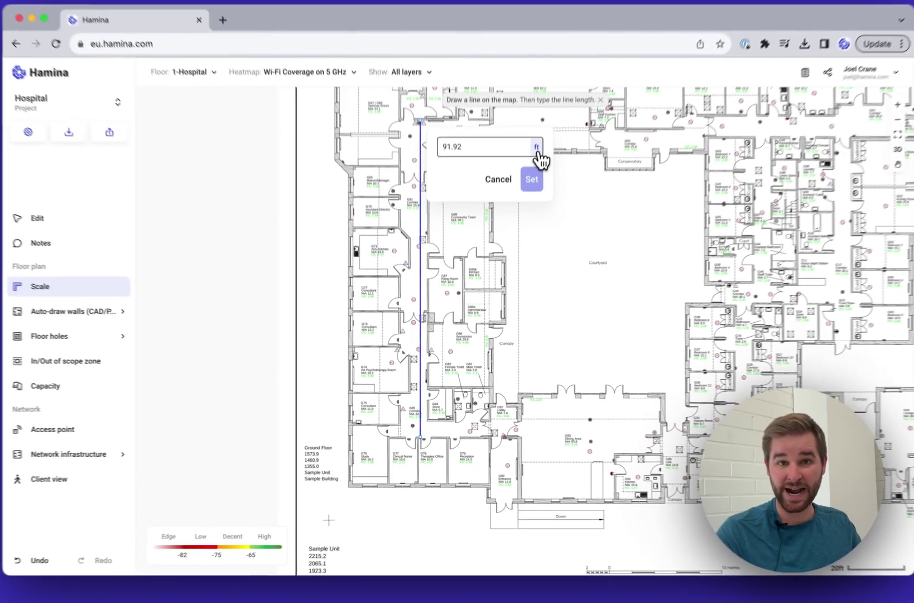
left_click(537, 147)
left_click(363, 326)
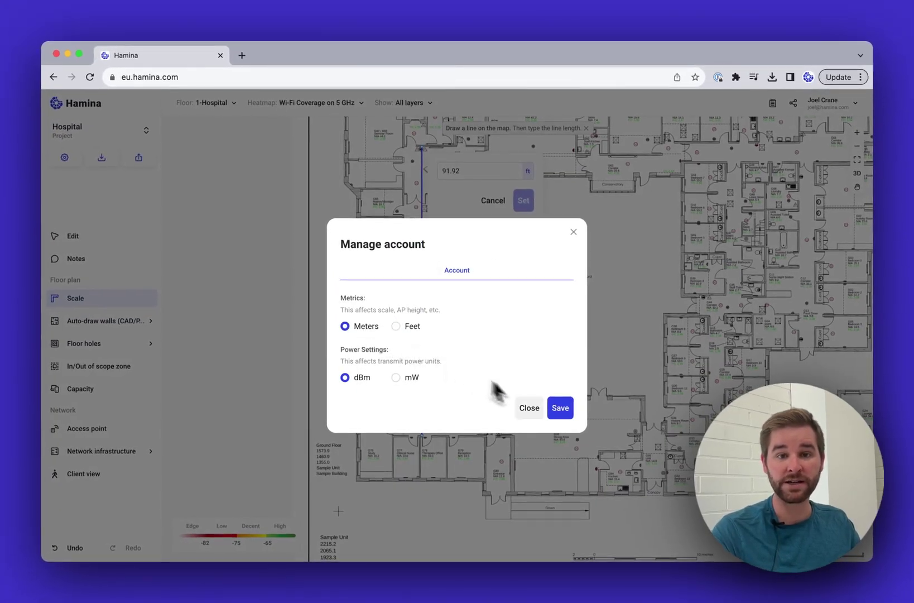
left_click(560, 410)
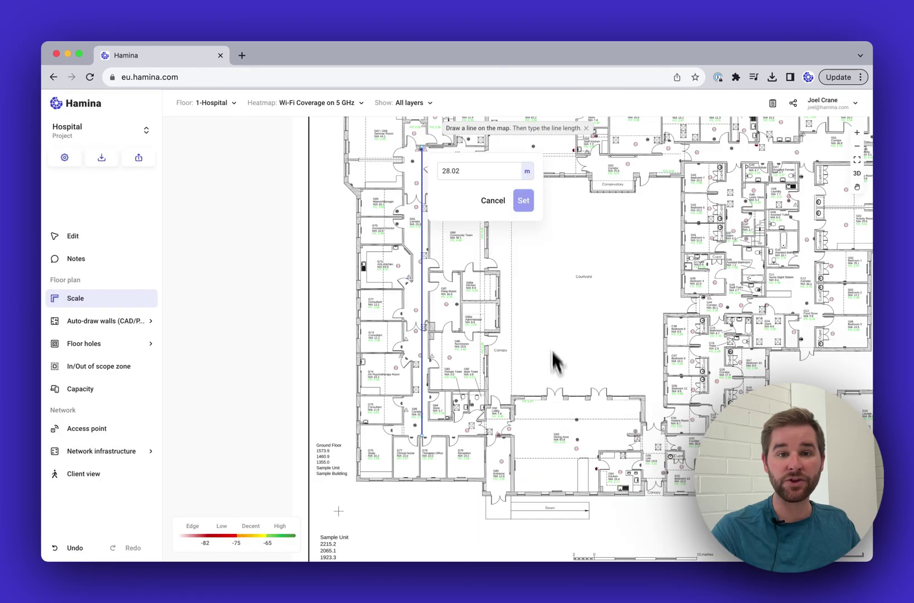
left_click(492, 201)
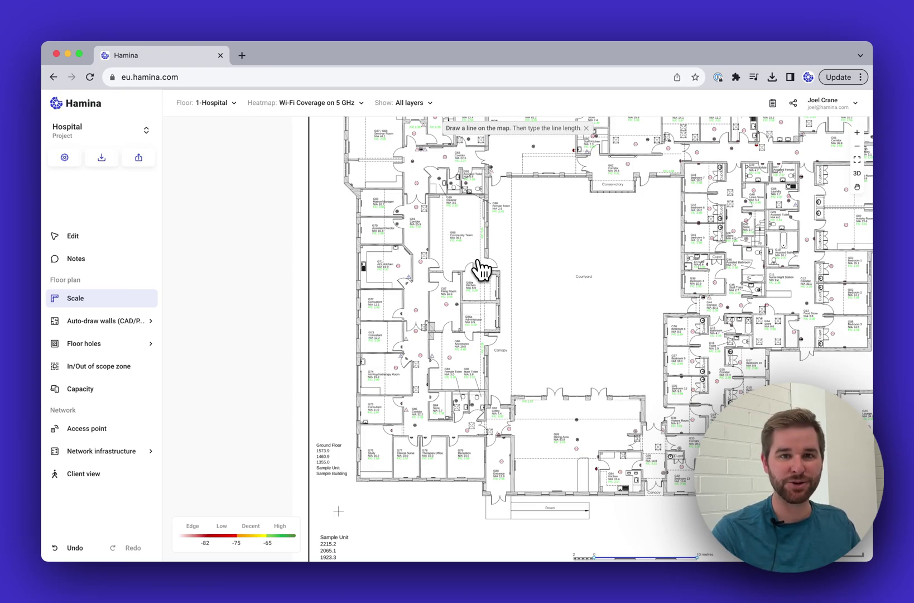
Step: Close the scaling tool and return to editing the floor plan
left_click(834, 102)
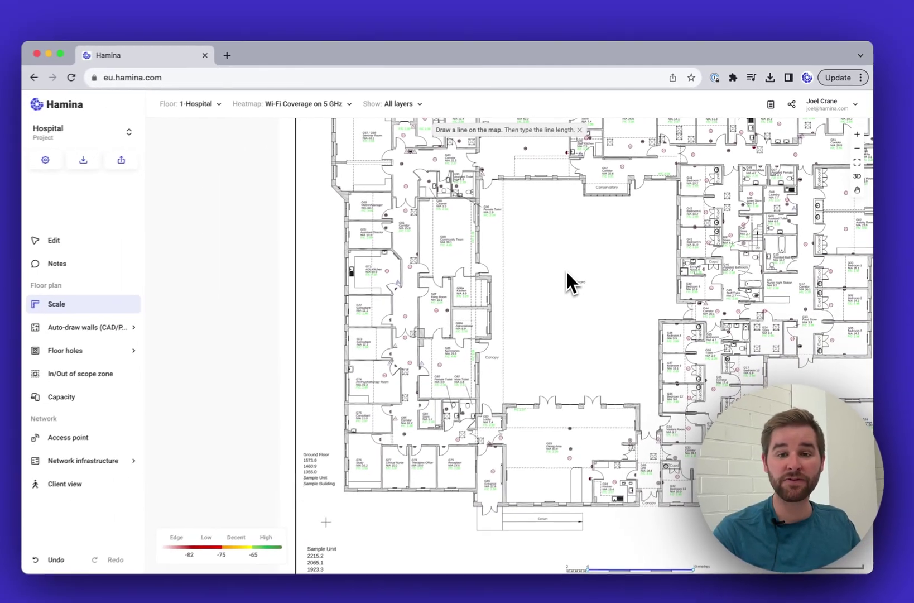
left_click(68, 236)
scroll(595, 289, "right", 3)
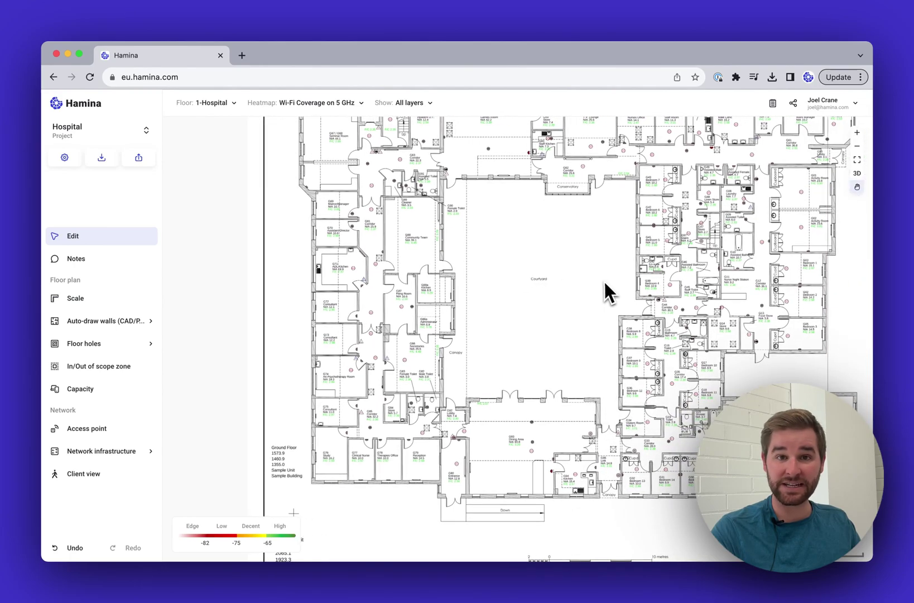
scroll(513, 346, "down", 3)
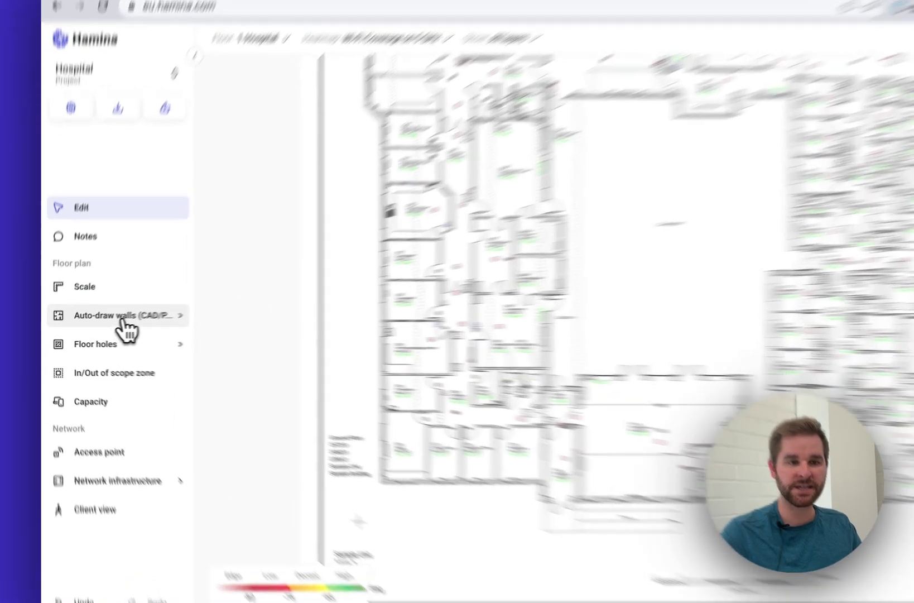
Step: Switch to drawing walls by hand with Brick wall as the material
left_click(118, 322)
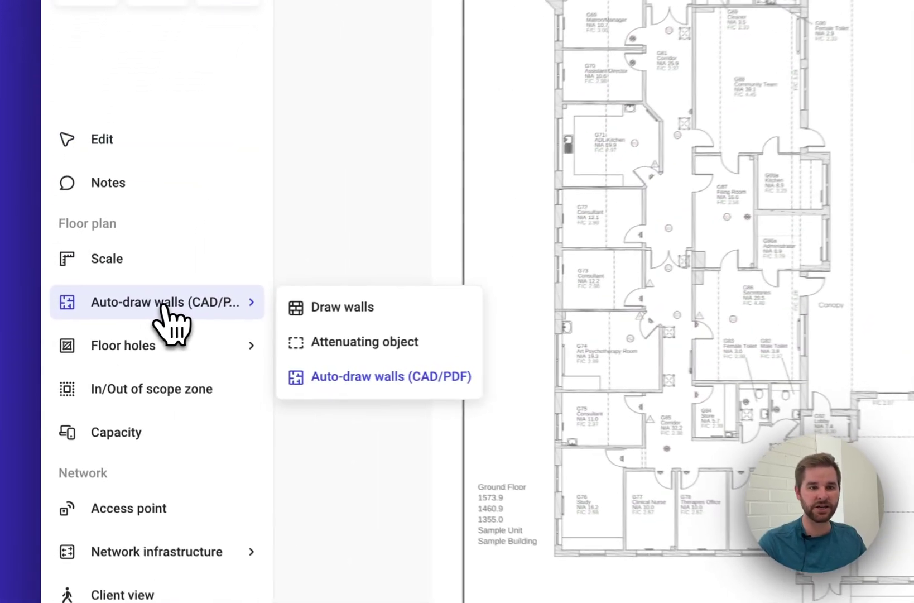
left_click(385, 308)
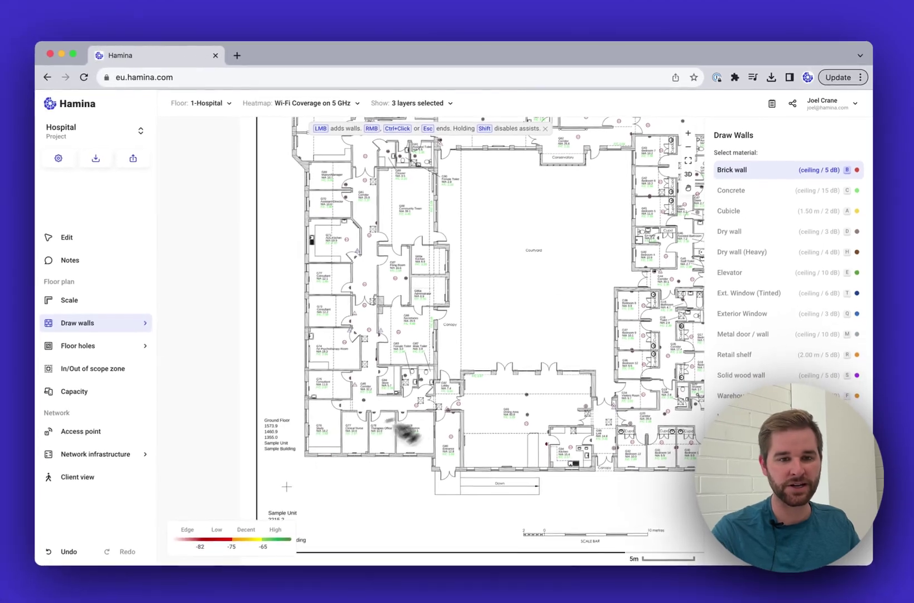
Step: Trace the west exterior in brick from the bottom-left corner up around the angled corner
scroll(322, 403, "up", 2)
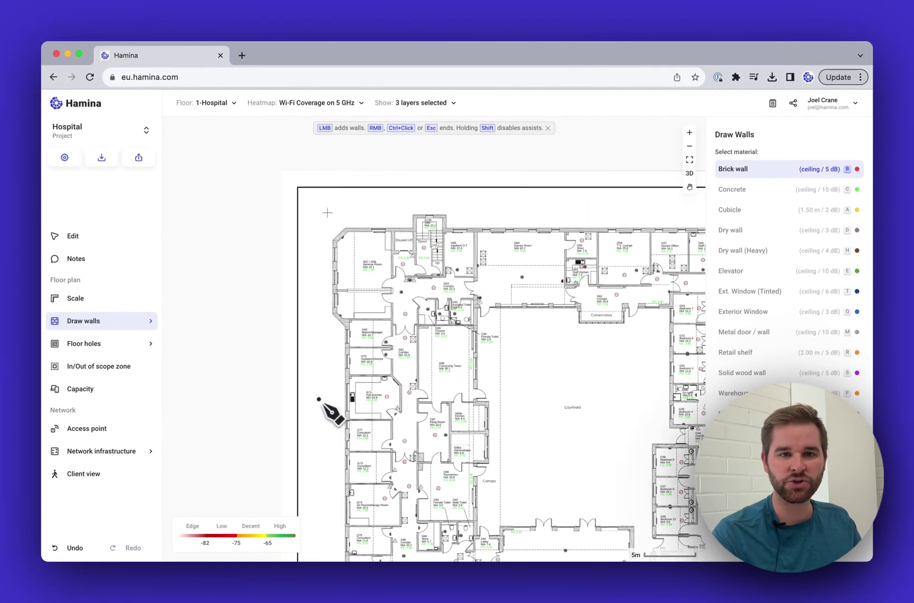
scroll(358, 360, "down", 2)
scroll(355, 352, "up", 5)
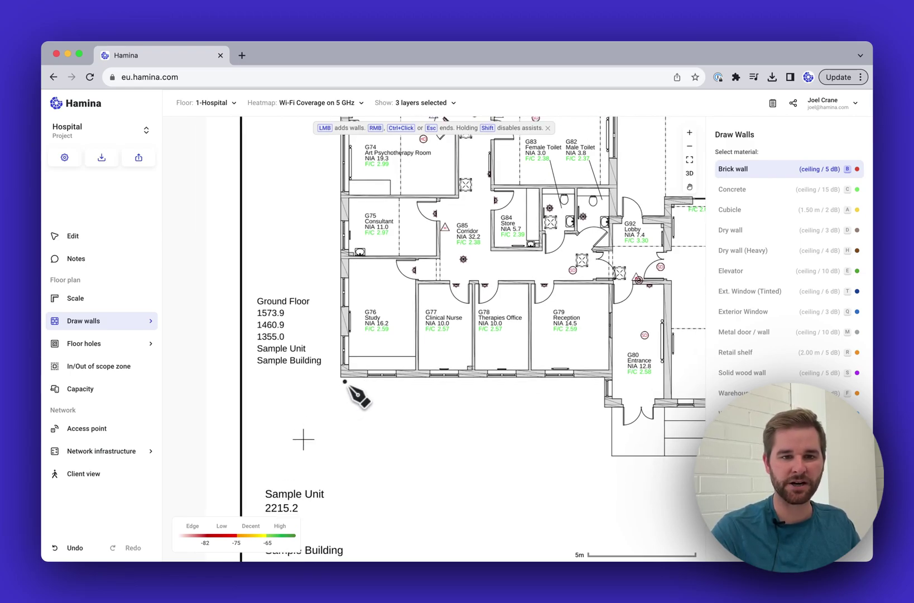
left_click(346, 376)
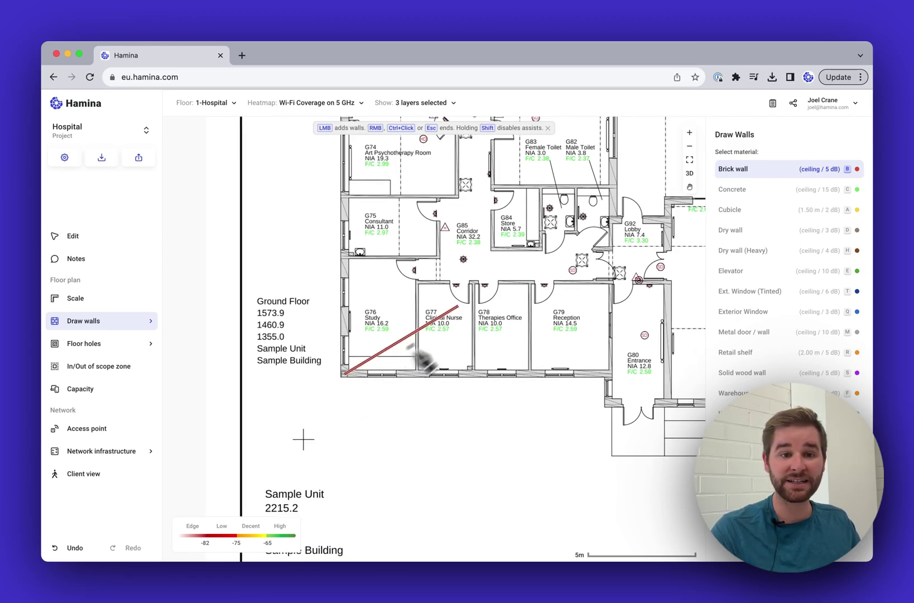
left_click(467, 374)
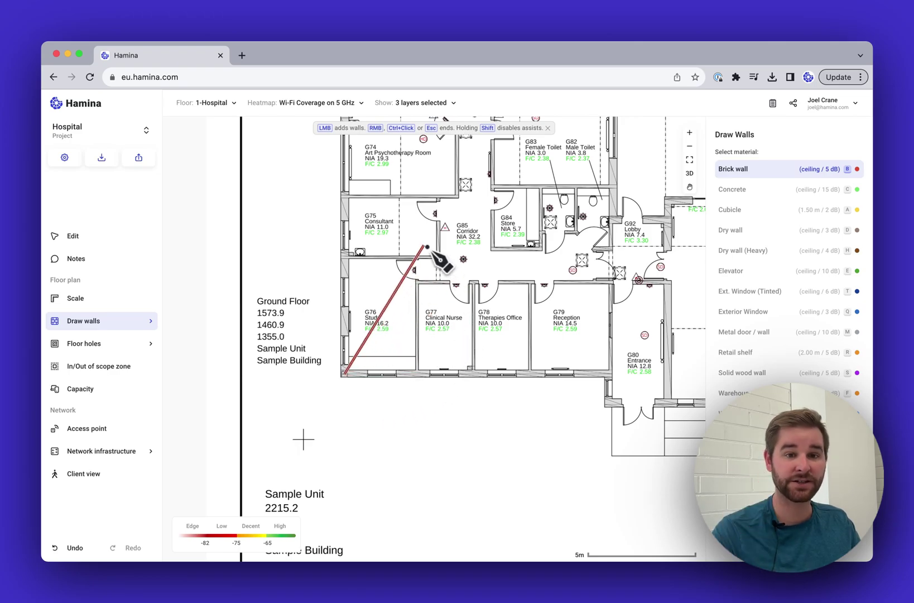
scroll(334, 215, "up", 5)
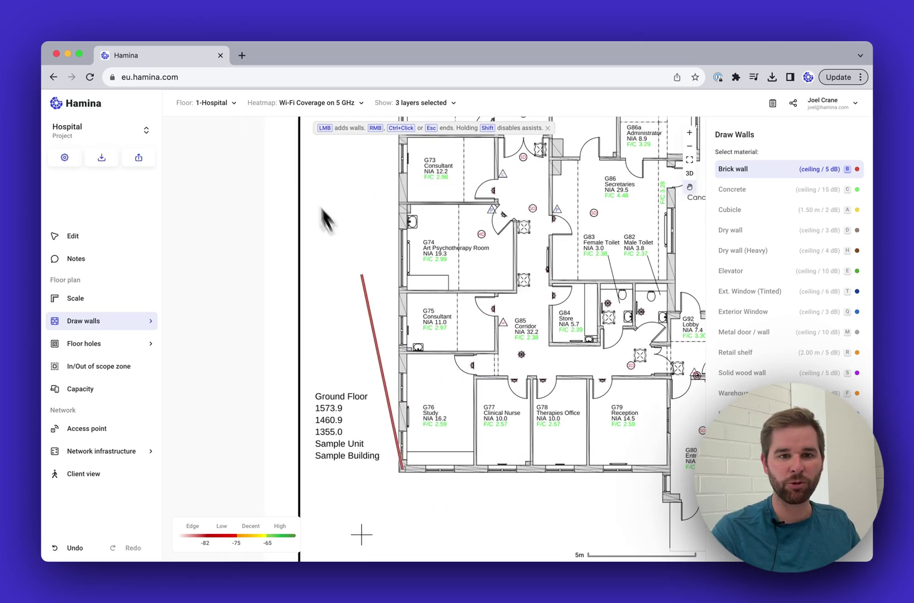
scroll(412, 279, "up", 10)
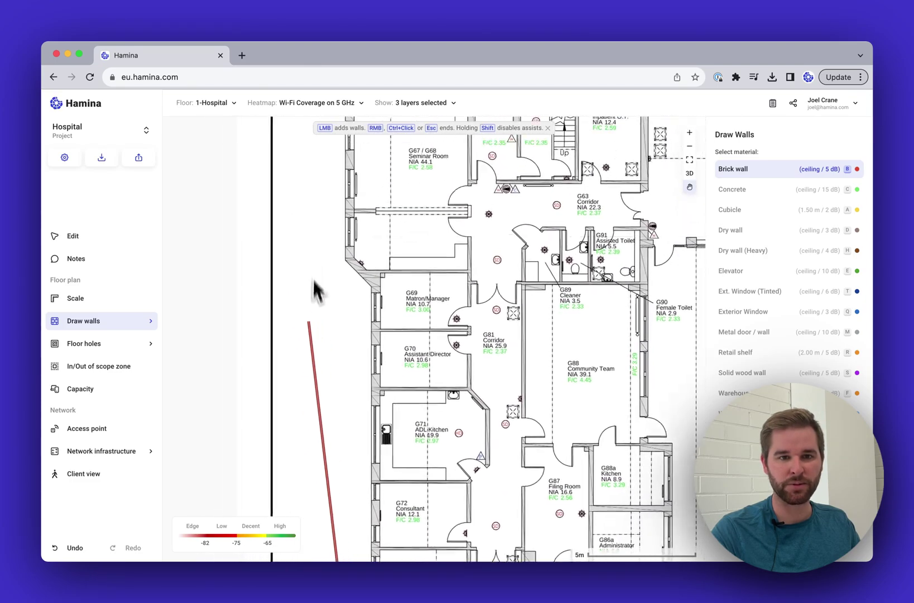
left_click(379, 304)
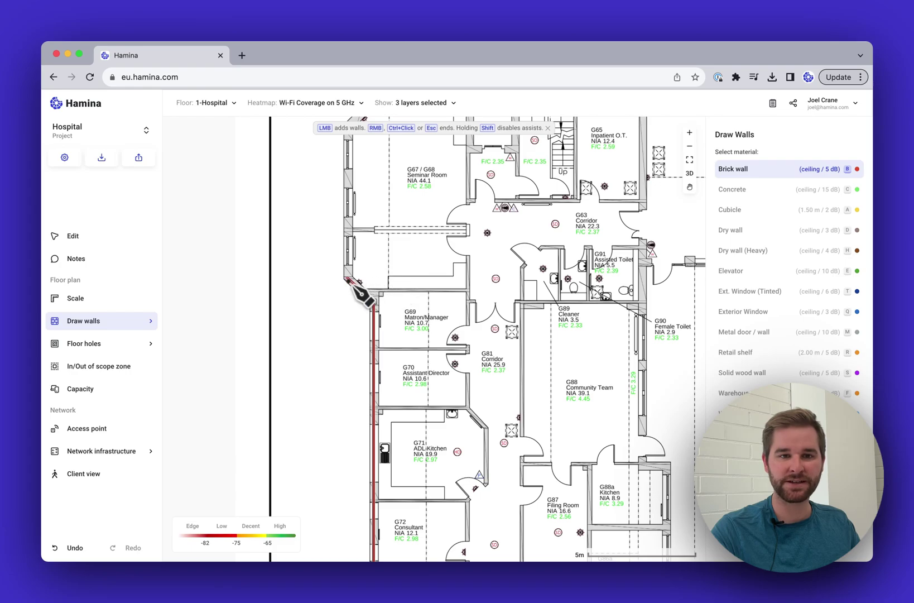
scroll(425, 194, "up", 8)
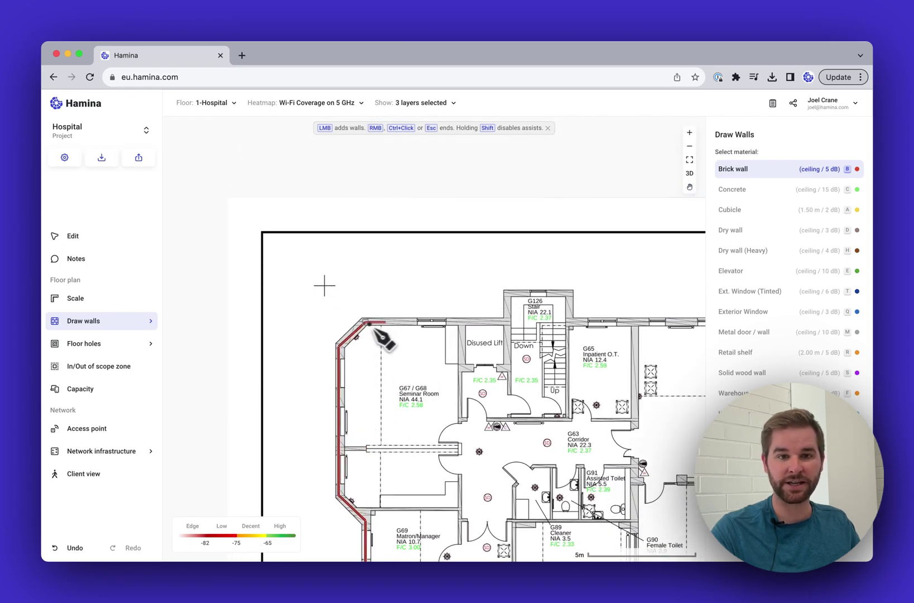
left_click(462, 323)
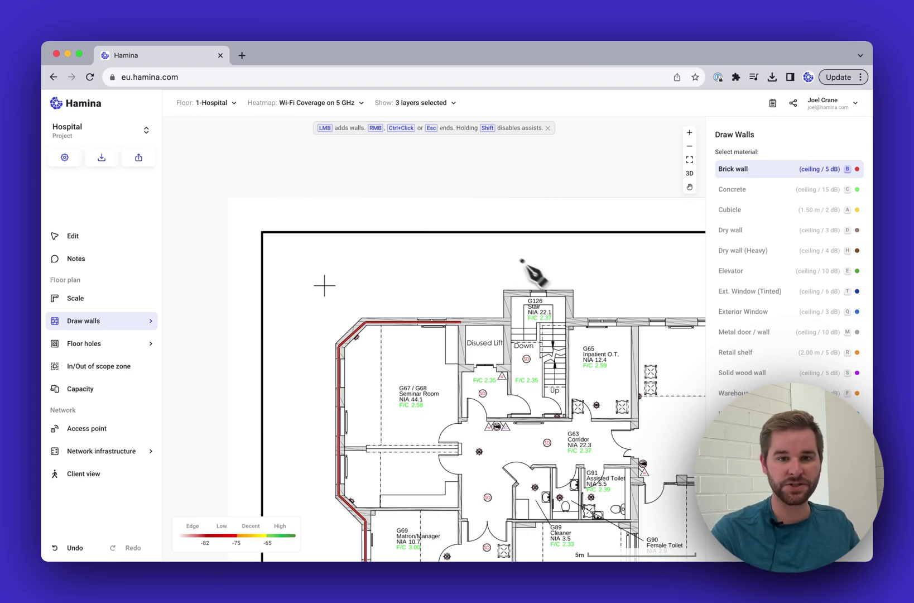
scroll(445, 272, "right", 3)
scroll(444, 271, "down", 2)
Step: End the brick wall at the stairwell and enclose the G126 stair and lift with concrete walls
left_click(804, 195)
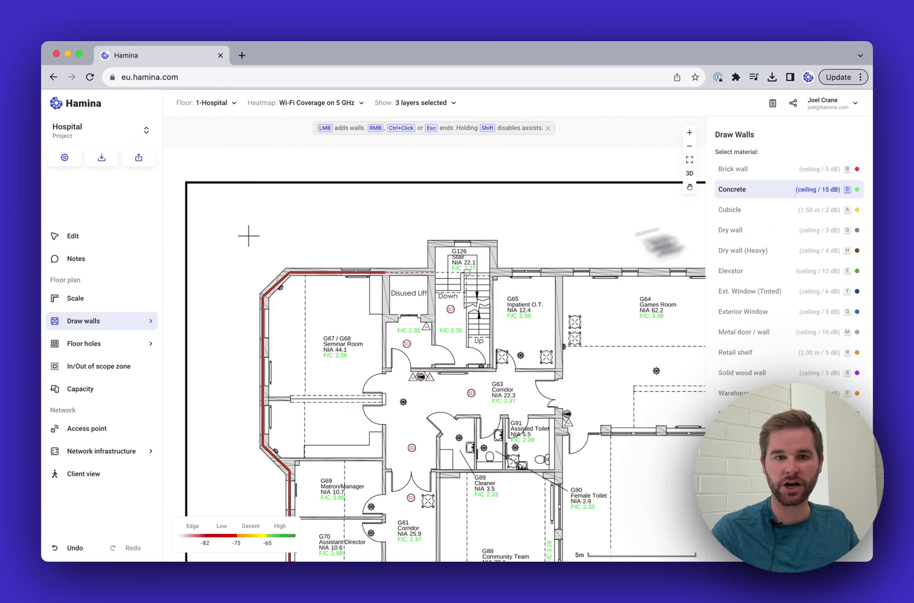
left_click(385, 274)
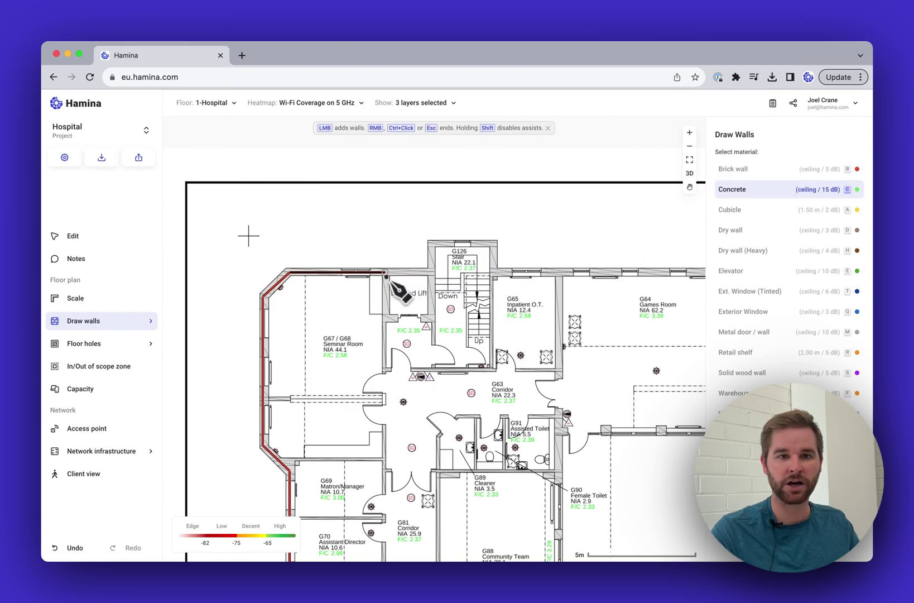
left_click(440, 249)
left_click(501, 252)
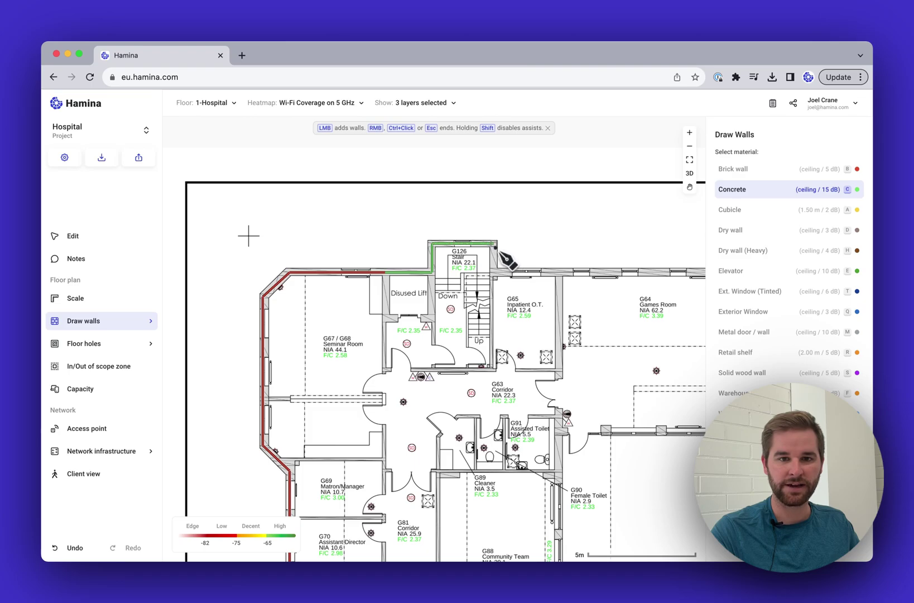
left_click(495, 370)
left_click(385, 369)
left_click(385, 272)
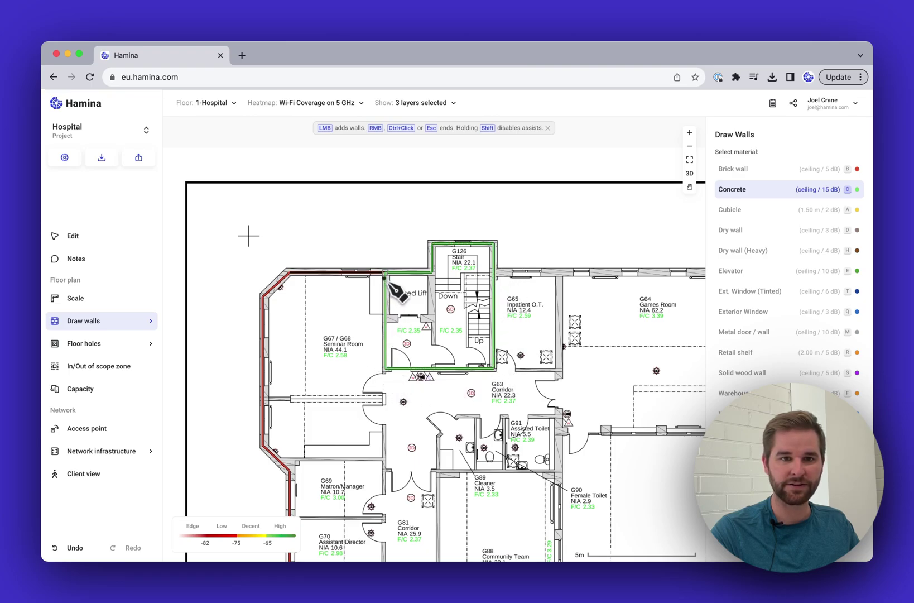
scroll(502, 240, "down", 5)
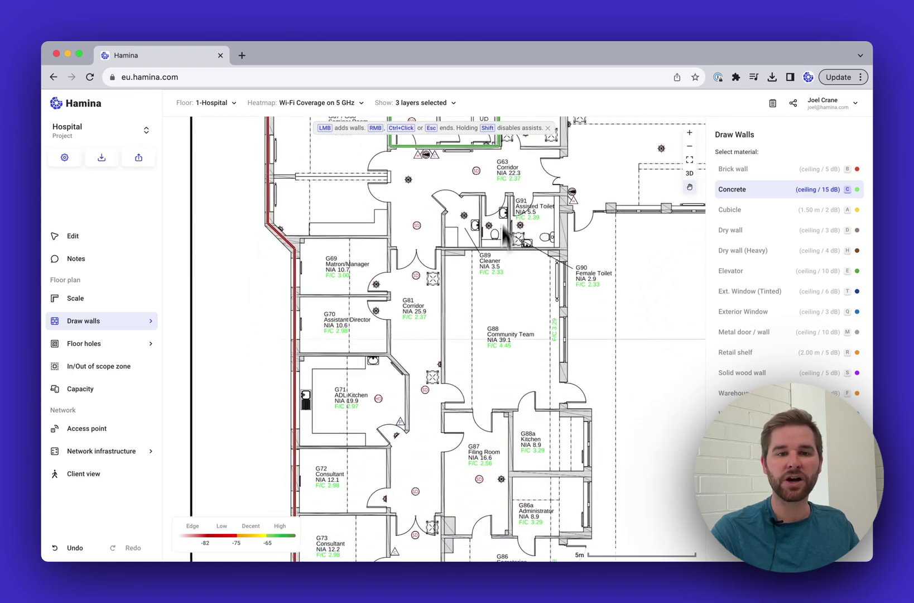
scroll(503, 240, "down", 6)
scroll(502, 240, "left", 2)
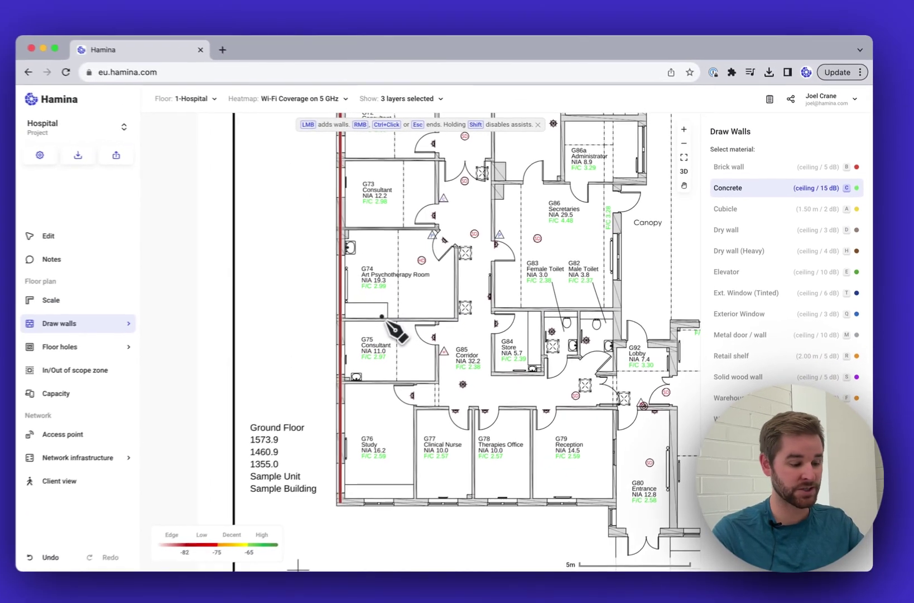
Step: Outline rooms G75 and G74 with Dry wall (Heavy) walls
key("h")
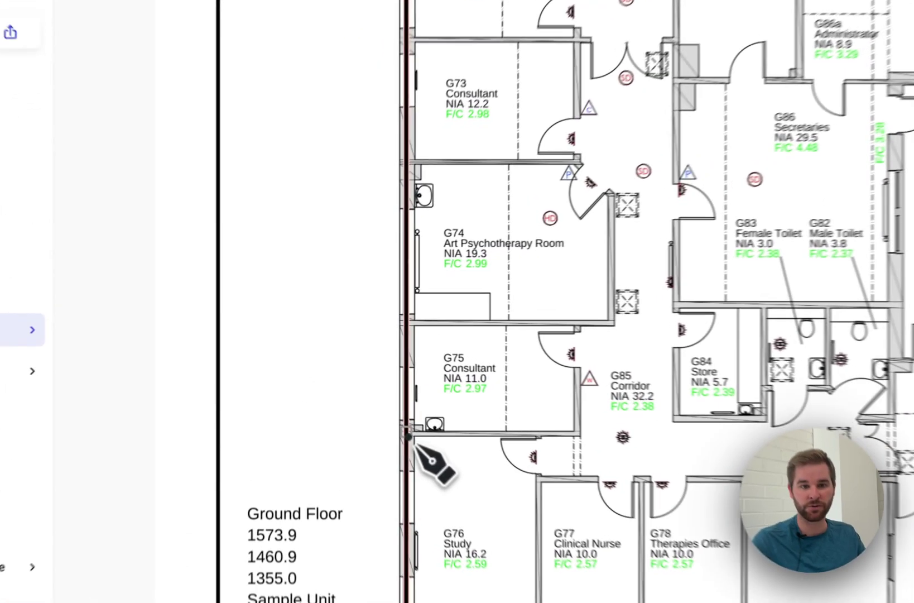
left_click(360, 377)
left_click(608, 447)
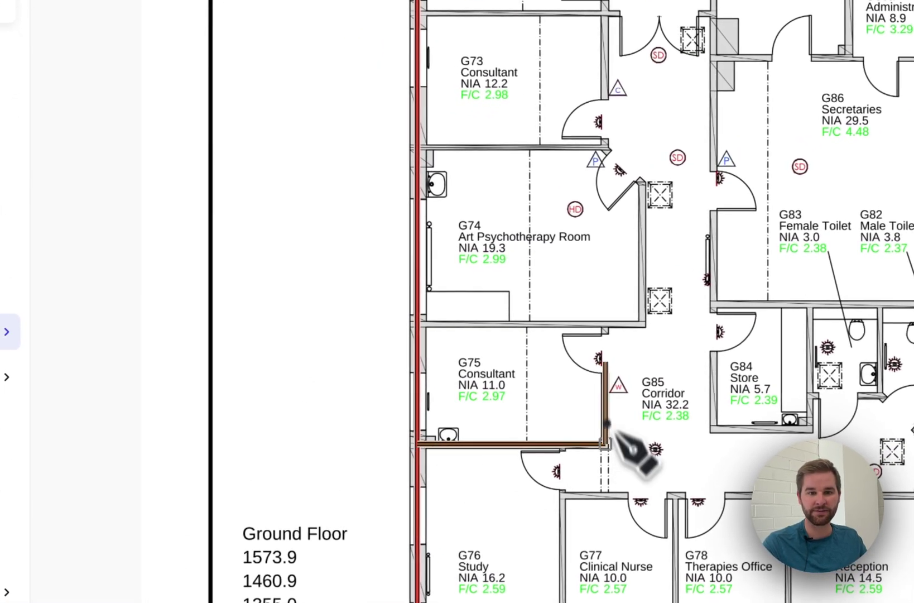
left_click(608, 328)
left_click(643, 323)
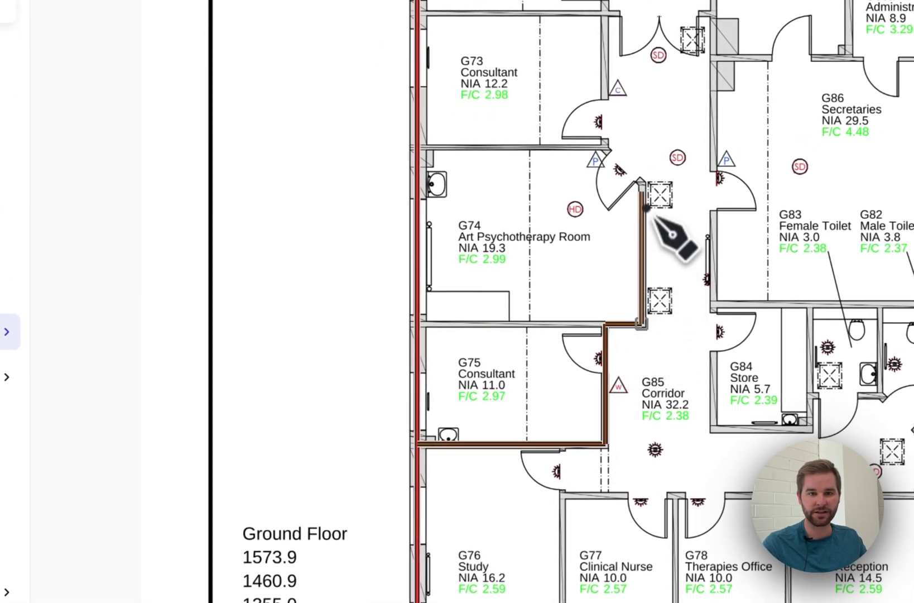
left_click(608, 147)
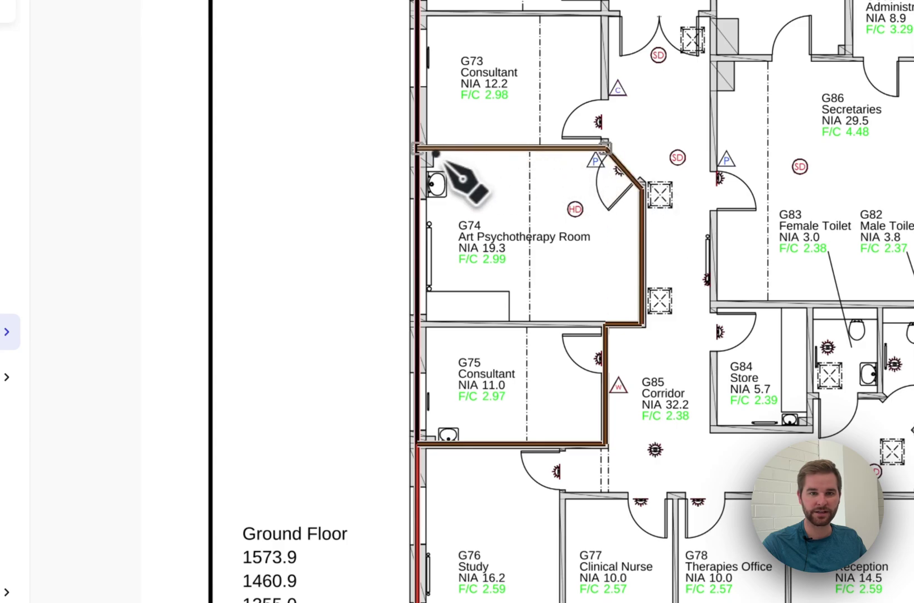
left_click(420, 149)
right_click(582, 77)
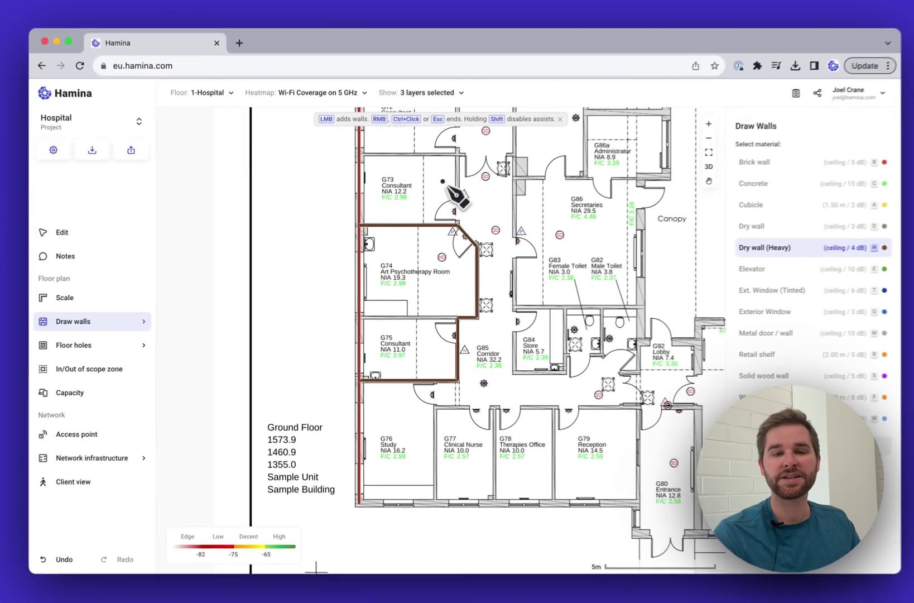
Step: Return to edit mode, marquee-select the walls across the plan, then clear the selection
scroll(521, 148, "down", 5)
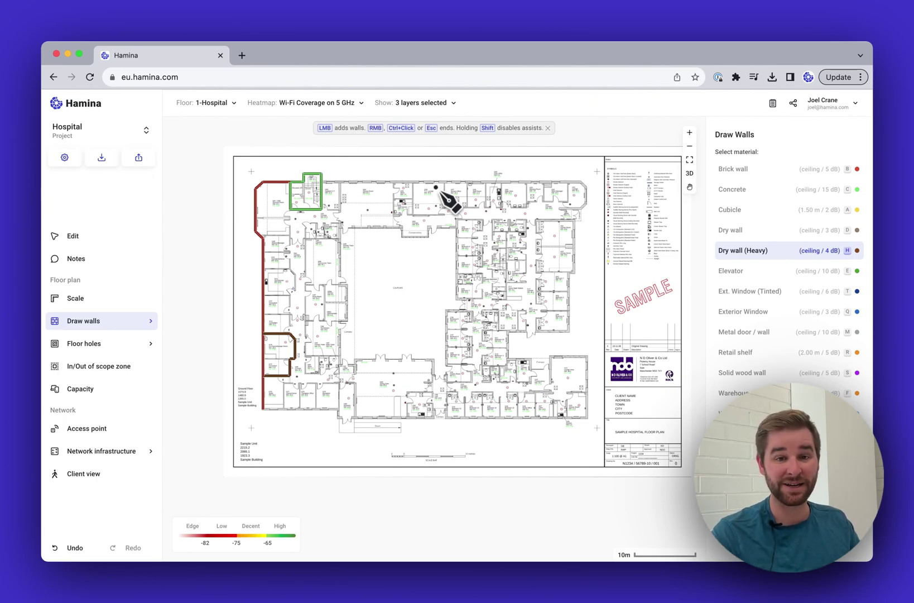
scroll(417, 283, "up", 2)
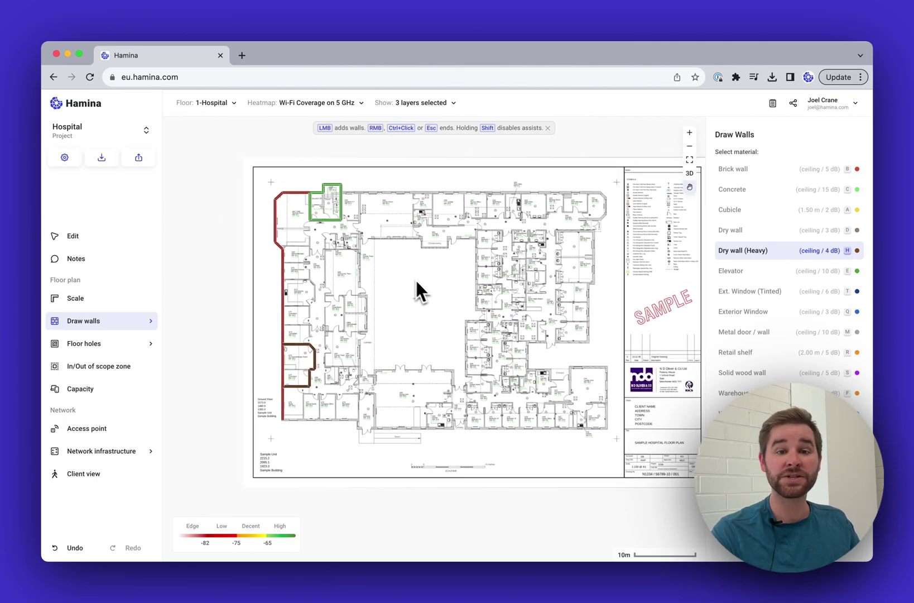
left_click(79, 239)
left_click_drag(255, 179, 430, 448)
key("Escape")
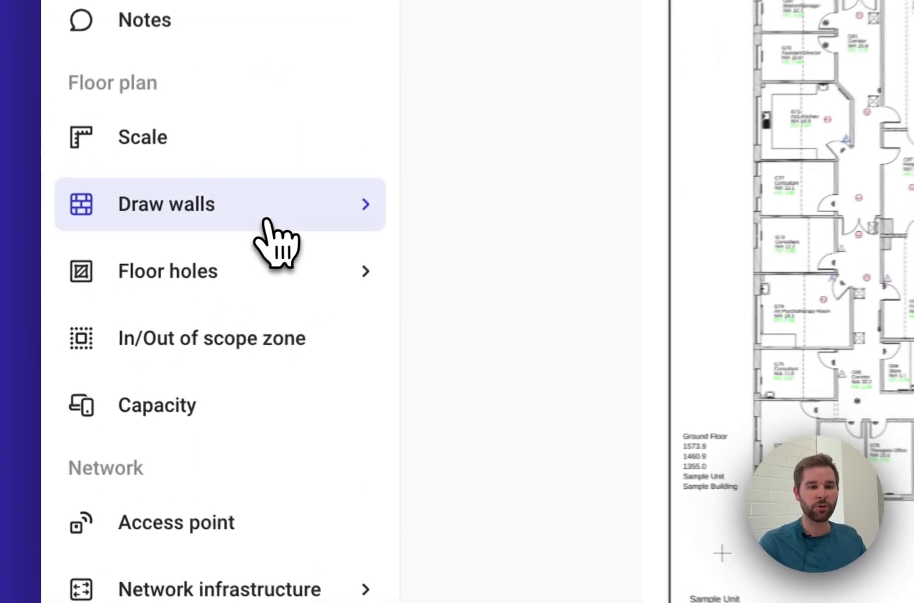
Step: Start Auto-draw walls (CAD/PDF) and pick a wall line to highlight the detected walls
mouse_move(114, 324)
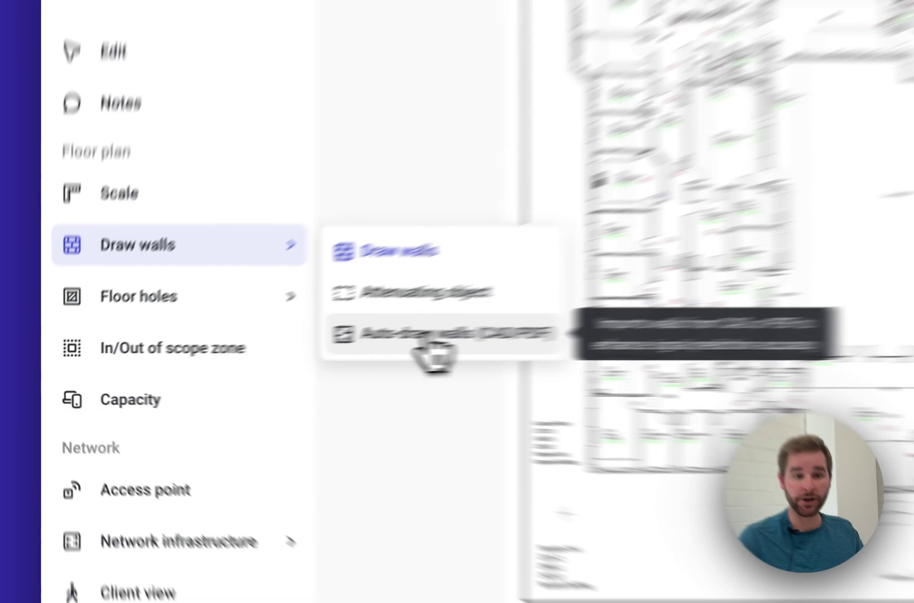
left_click(555, 317)
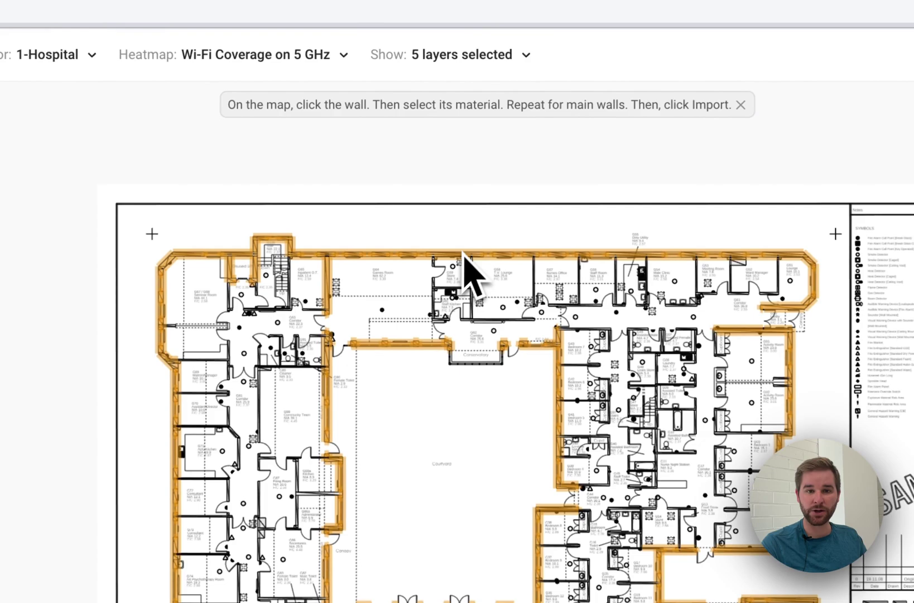
left_click(425, 204)
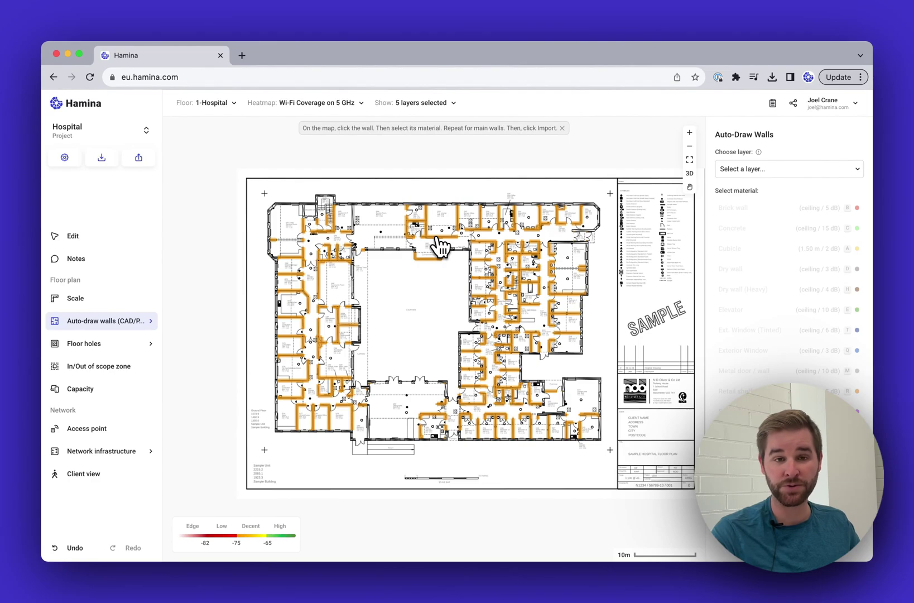
Step: Assign Dry wall (Heavy) to the non-structural walls and Exterior Window to the Windows layer
left_click(440, 246)
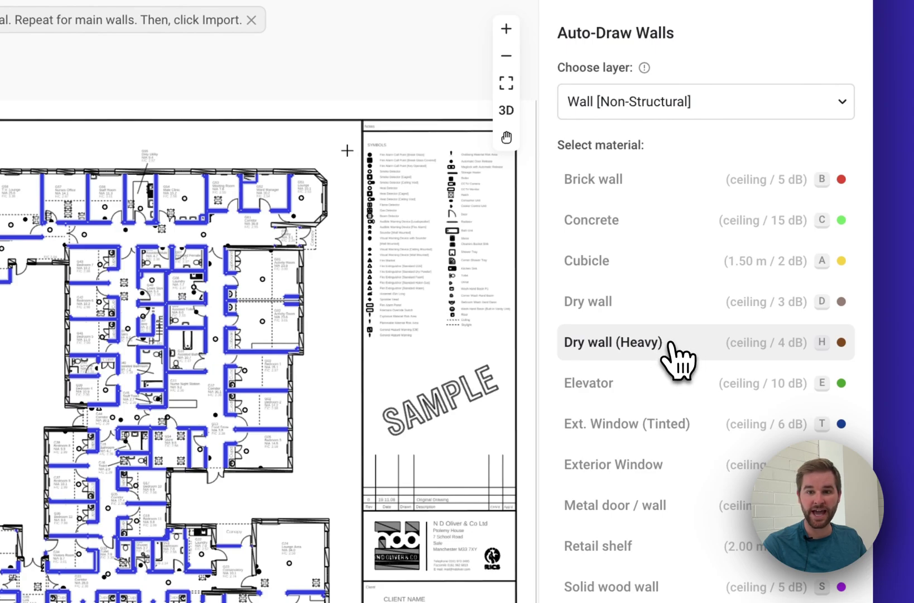
left_click(671, 343)
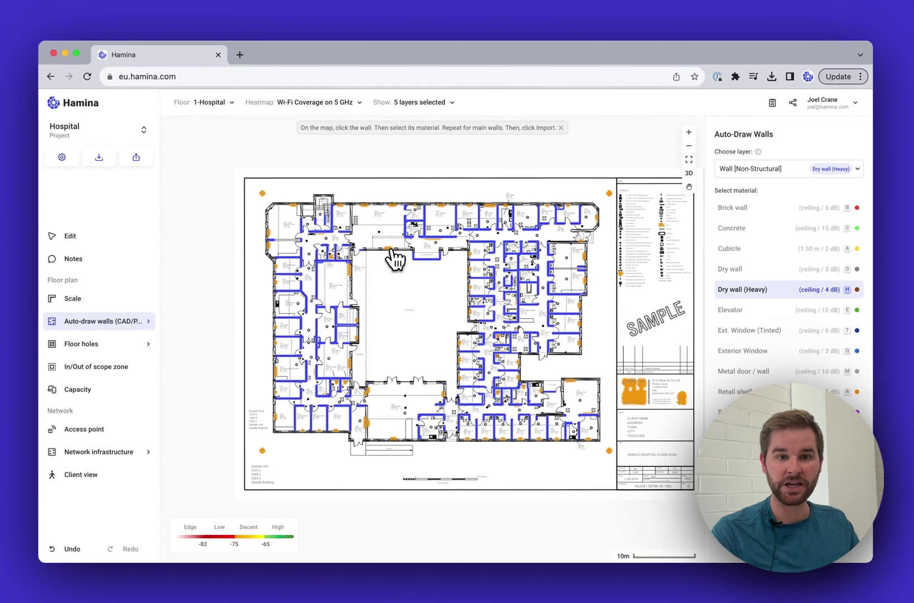
left_click(393, 250)
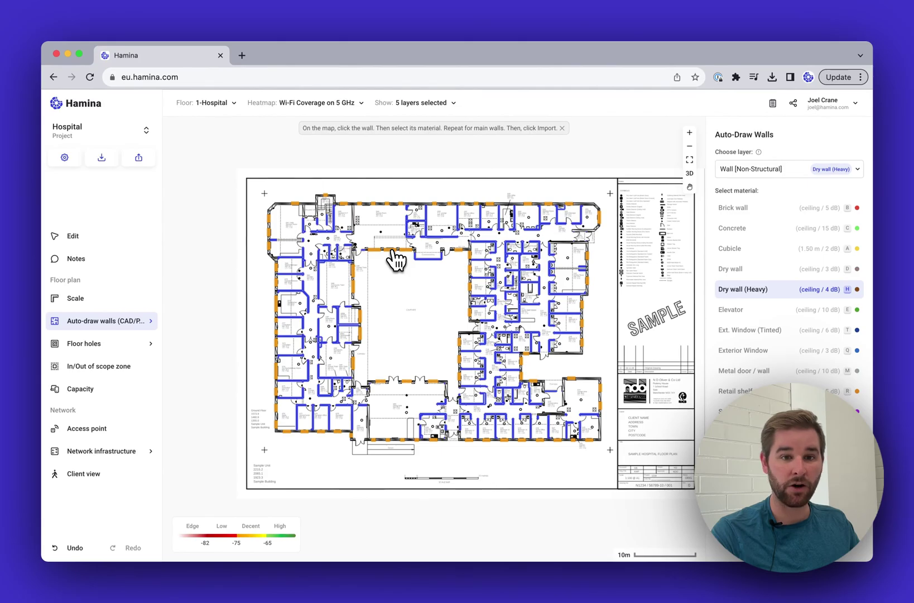
key("h")
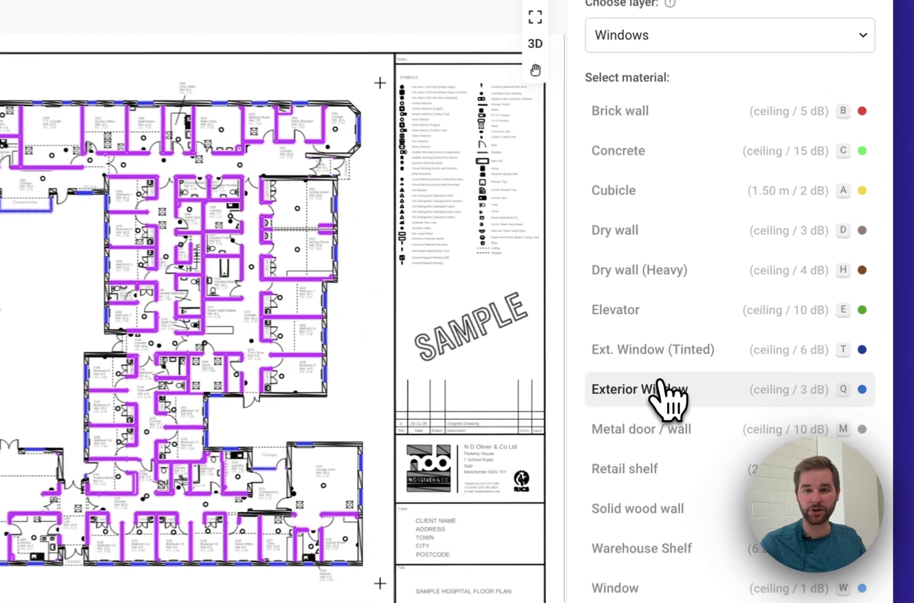
left_click(667, 394)
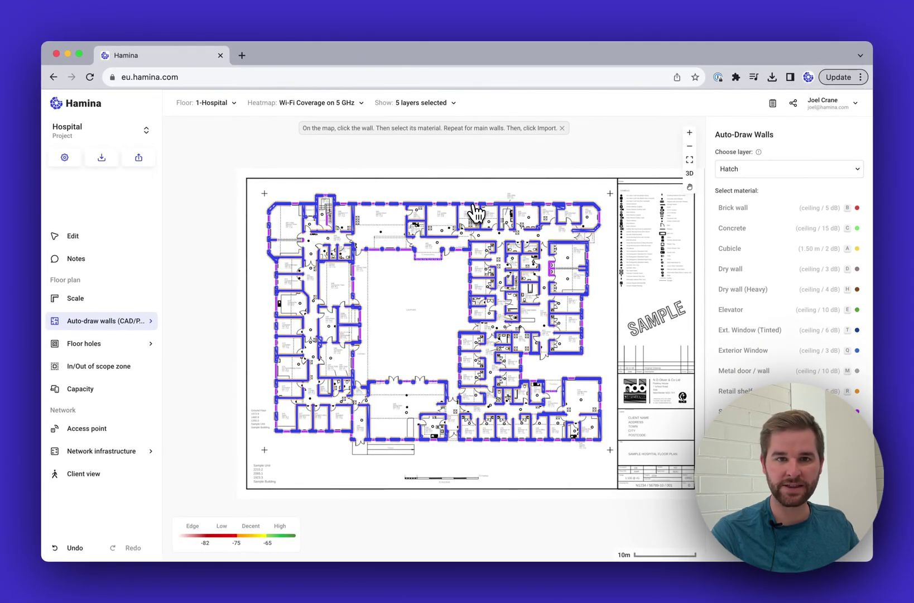
Step: Assign Brick wall to the Wall [Structural] layer and Solid wood wall to a fourth layer
left_click(846, 169)
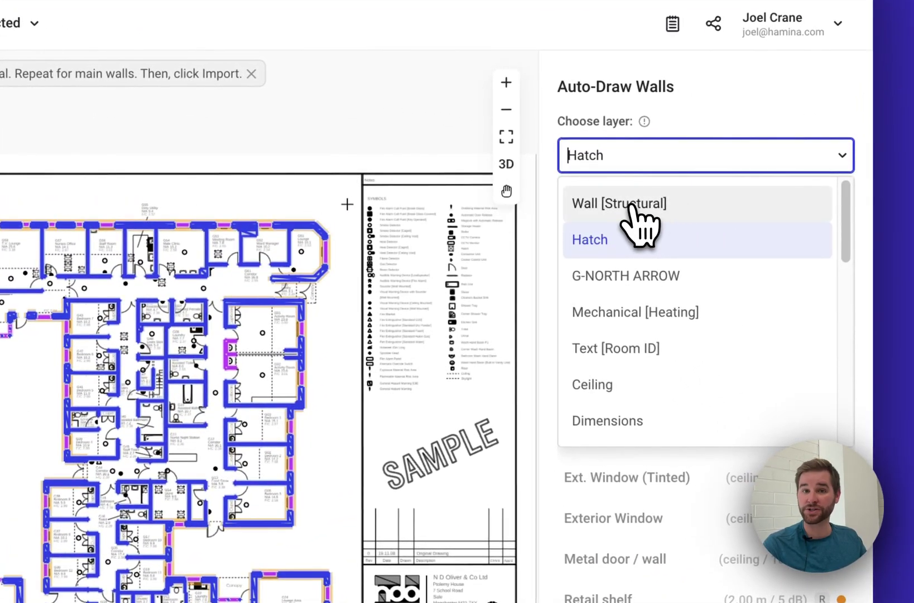
left_click(636, 203)
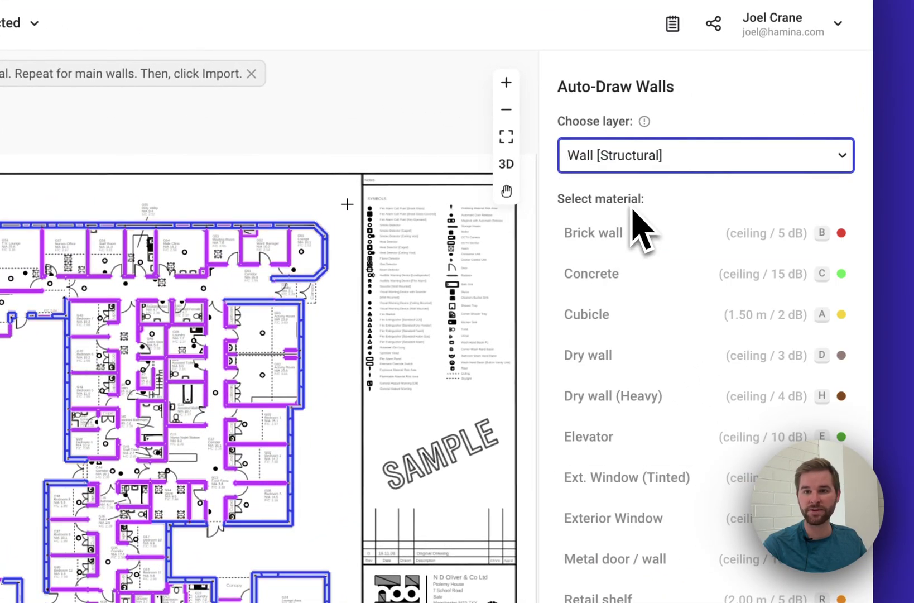
key("b")
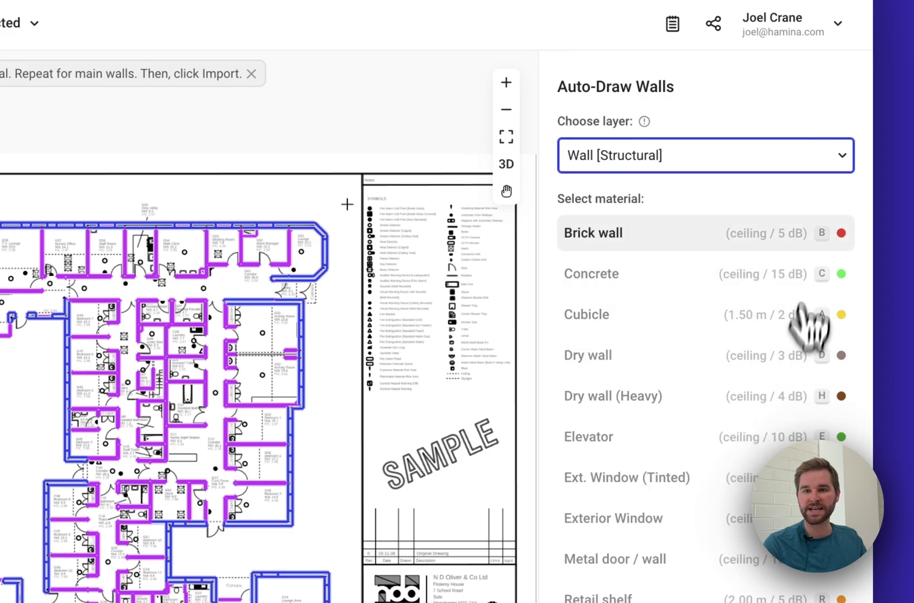
left_click(731, 241)
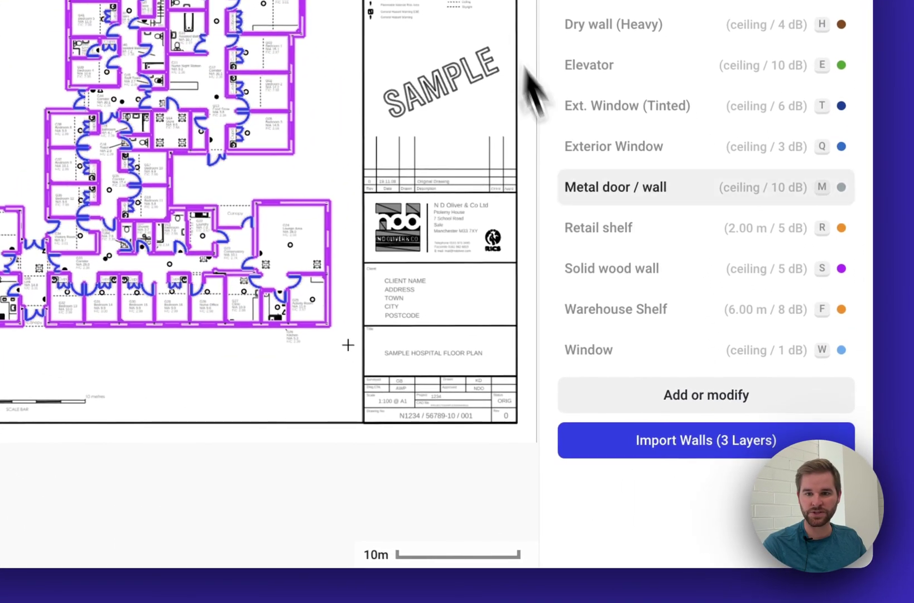
left_click(662, 273)
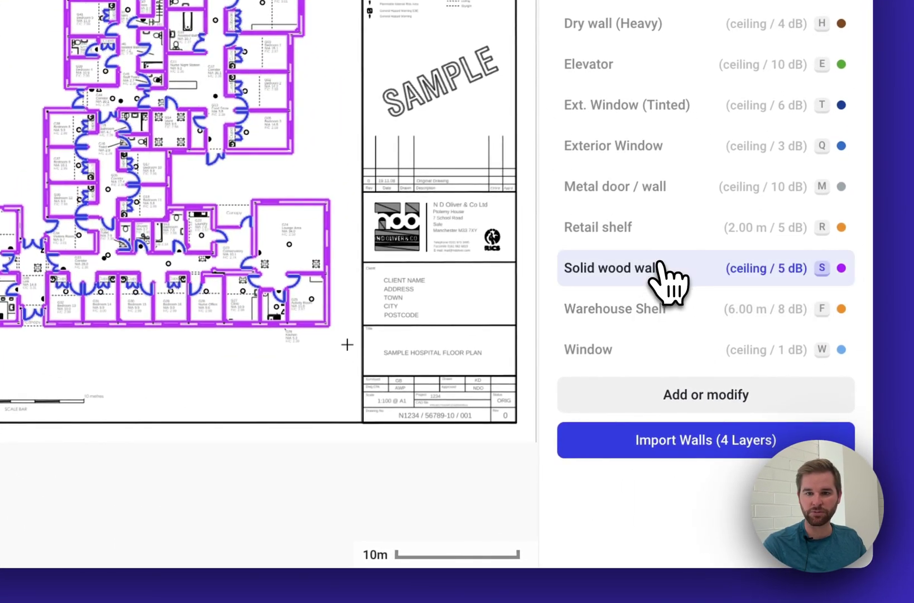
Step: Import the walls from the four mapped PDF layers, then return to editing the finished plan
left_click(677, 449)
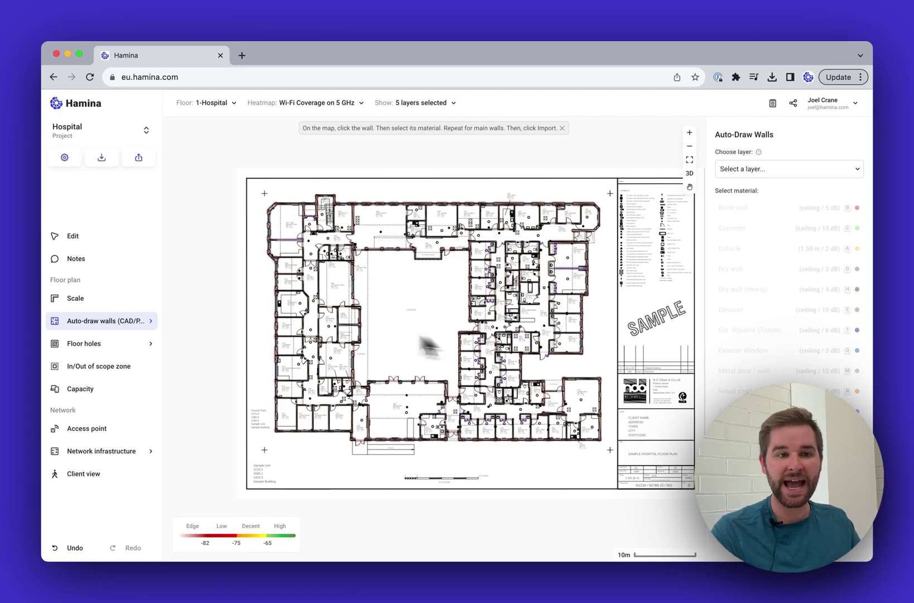
left_click(102, 239)
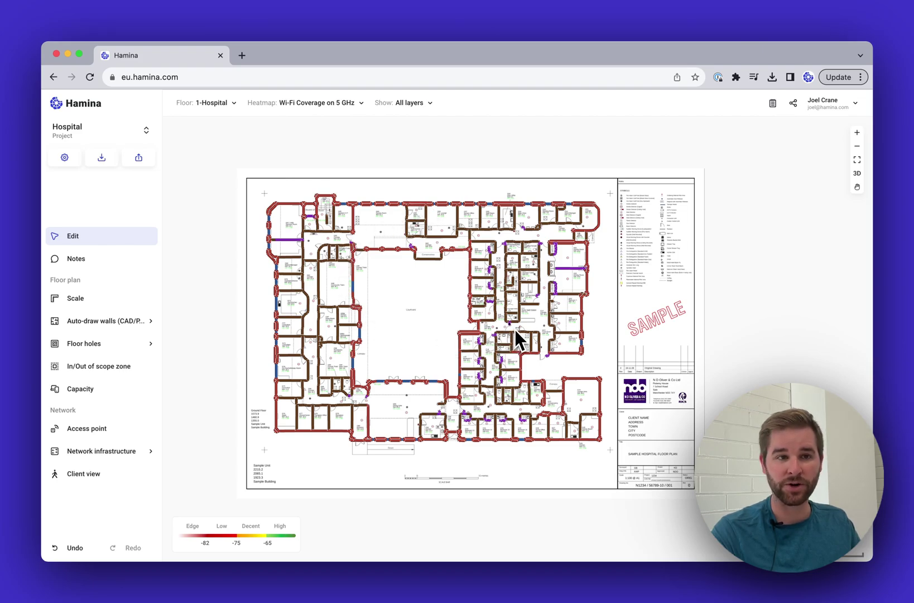
Step: Switch from the Hospital project to the Clinic project and view its walled floor 1
left_click(146, 137)
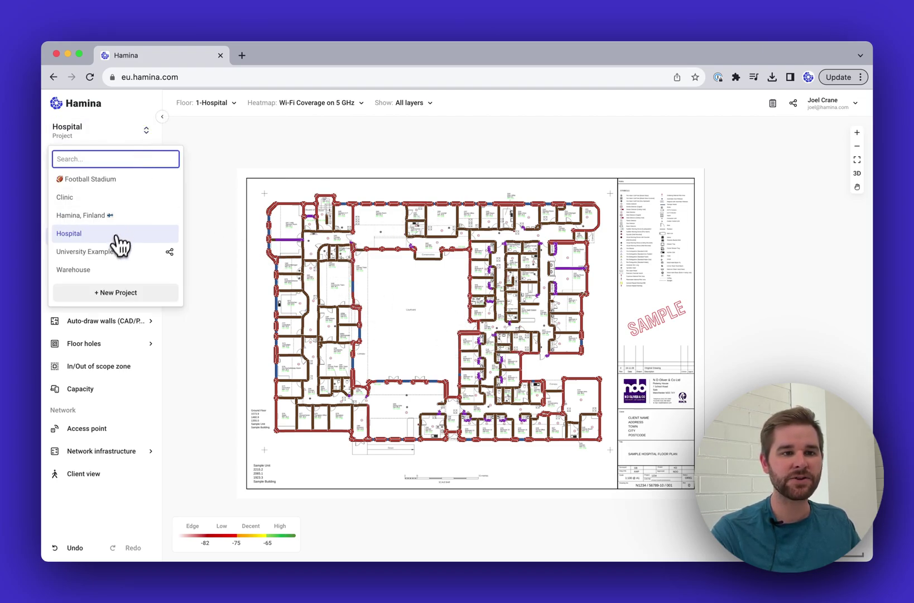
left_click(84, 198)
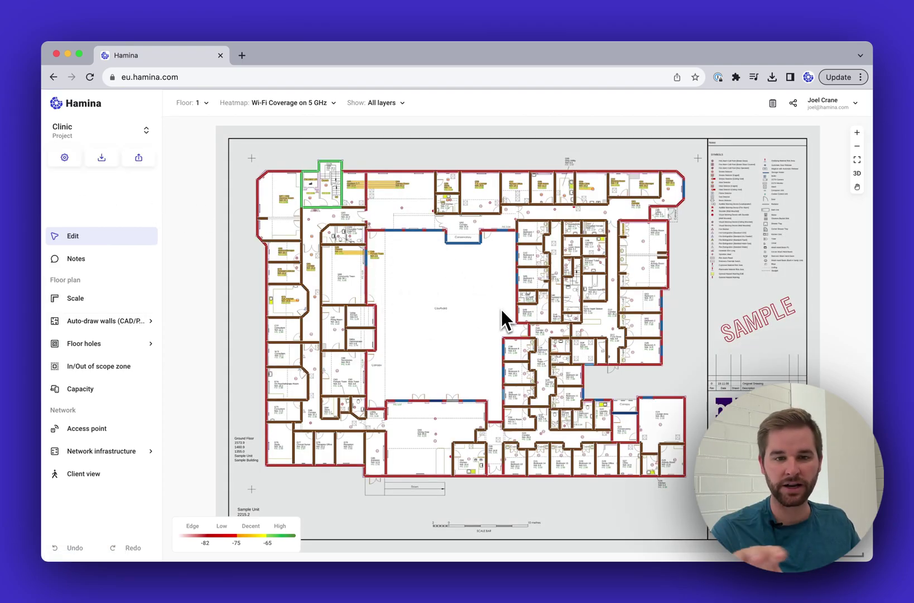
scroll(497, 308, "up", 1)
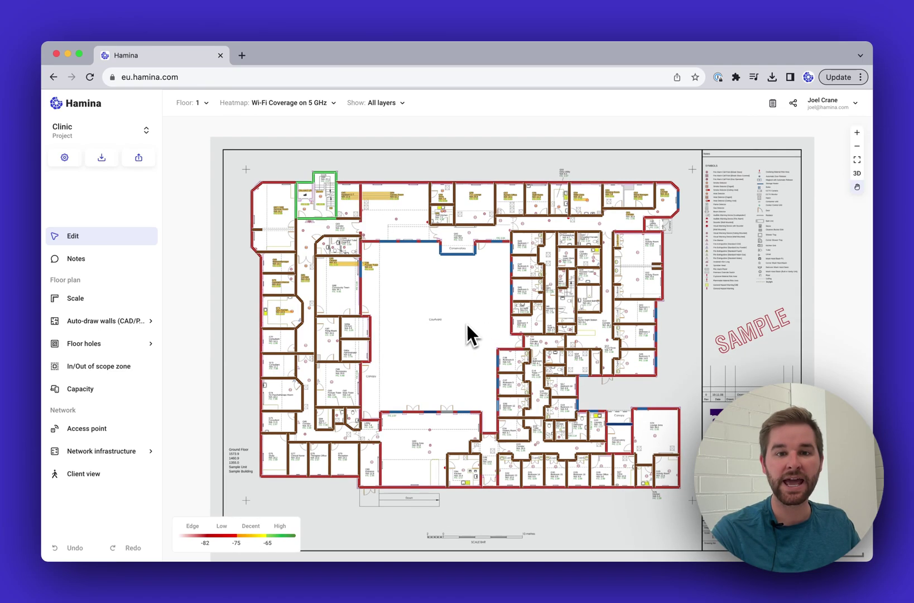
scroll(449, 326, "down", 1)
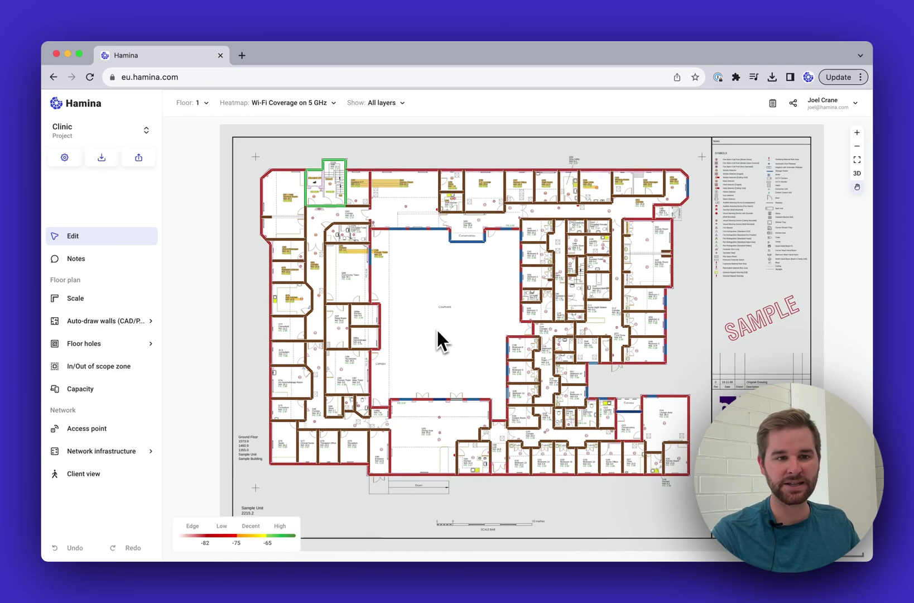
Step: Keep Juniper as the vendor, choose the AP33 model, and show its extra settings
left_click(104, 430)
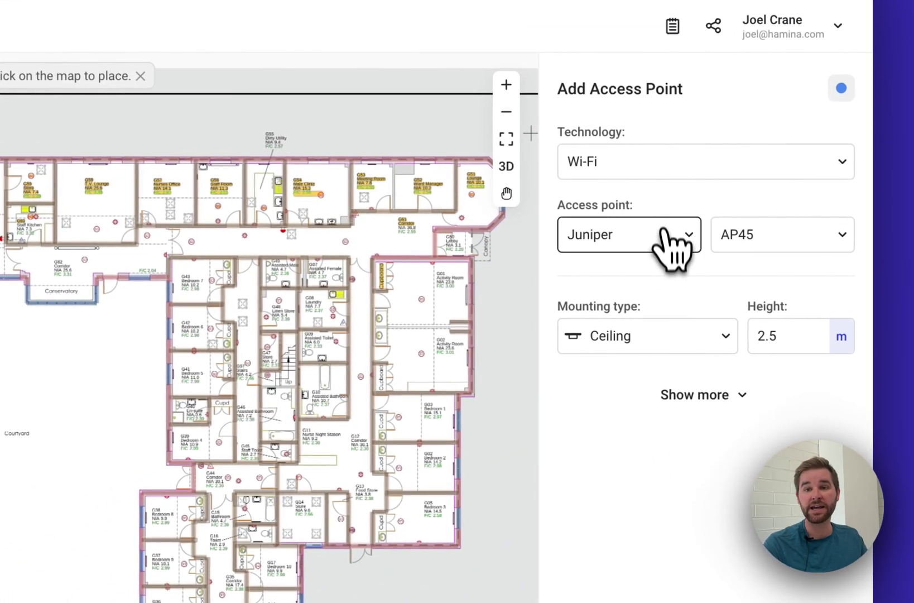
left_click(689, 237)
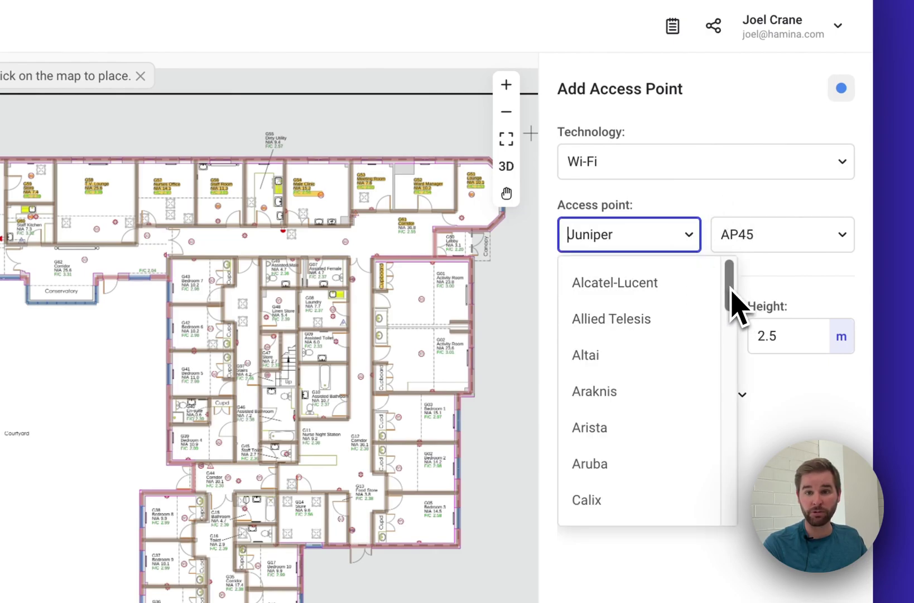
mouse_move(731, 290)
left_mouse_down()
mouse_move(742, 491)
mouse_move(752, 259)
mouse_move(751, 308)
mouse_move(769, 373)
mouse_move(761, 389)
mouse_move(768, 500)
mouse_move(730, 496)
mouse_move(738, 275)
left_mouse_up()
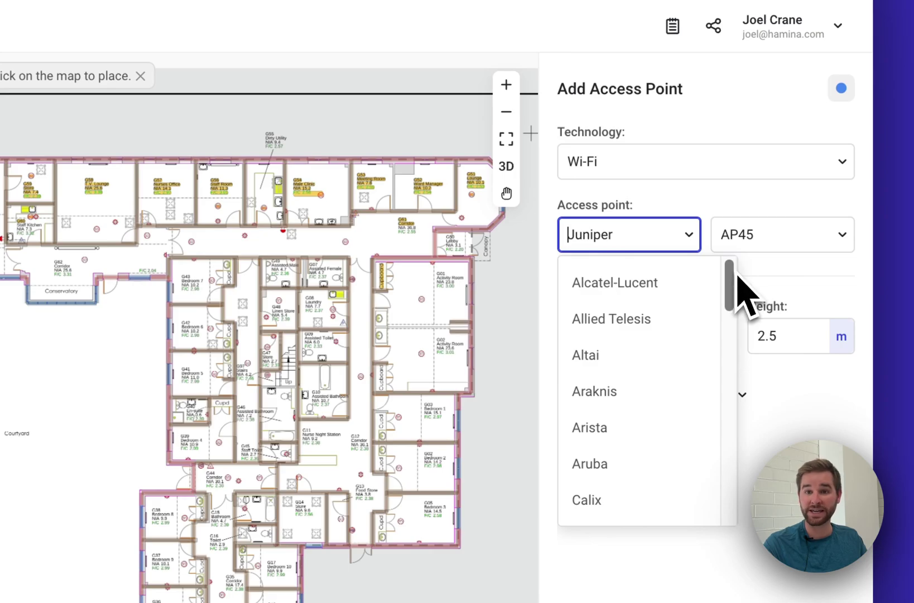
left_click(744, 207)
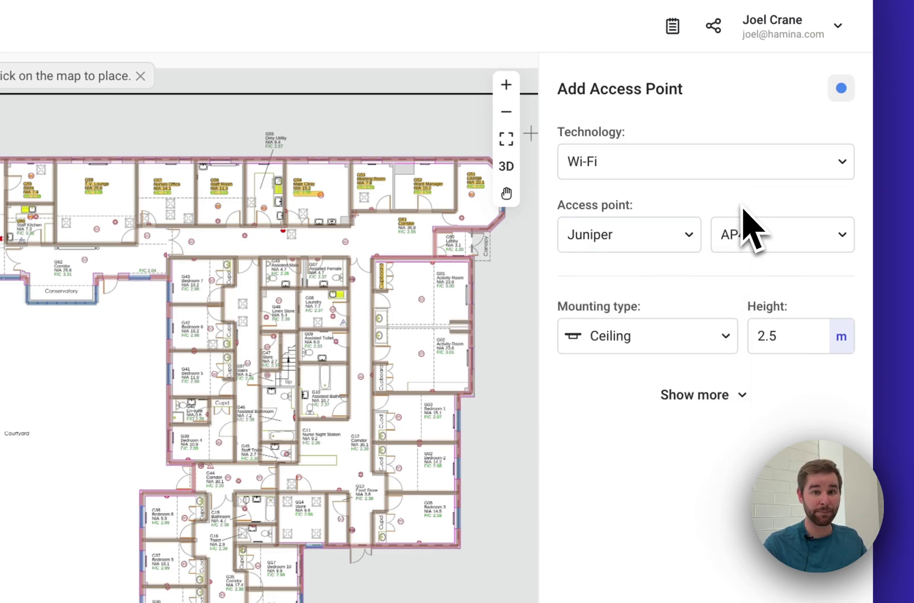
left_click(805, 239)
scroll(846, 156, "down", 1)
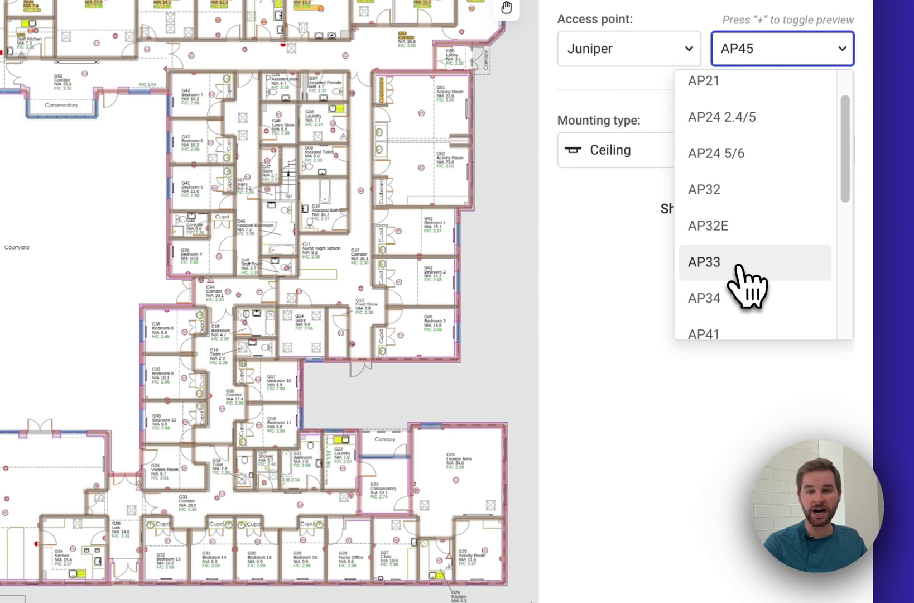
left_click(741, 274)
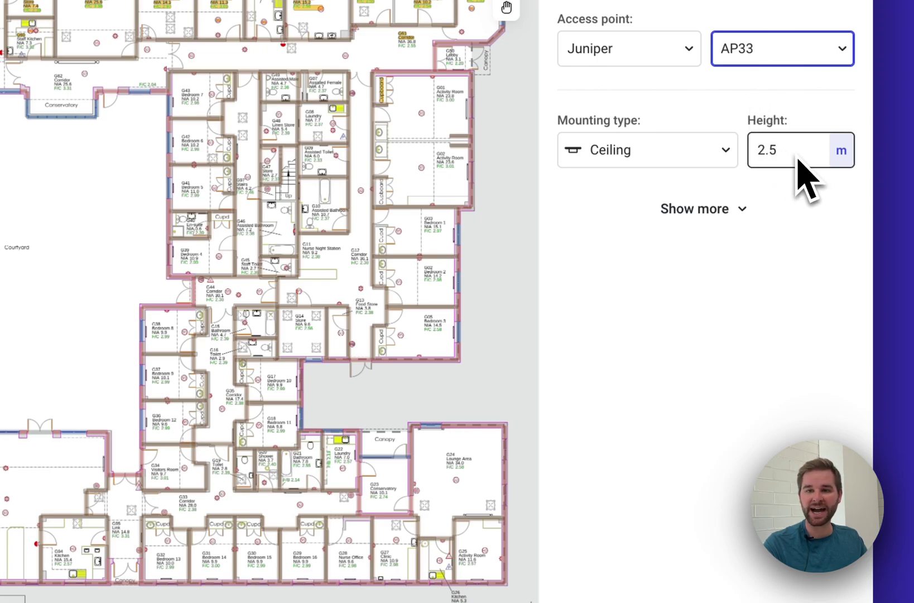
left_click(725, 209)
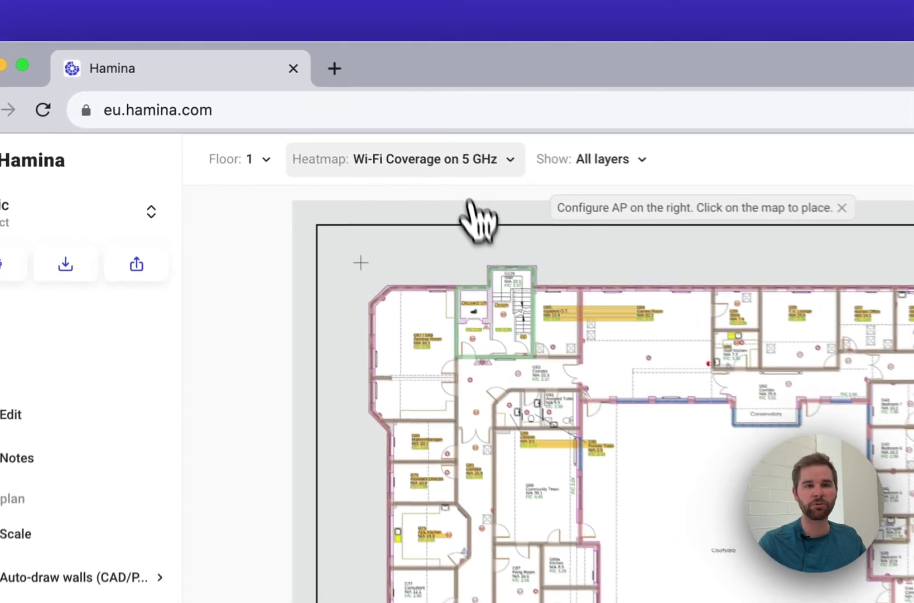
left_click(302, 103)
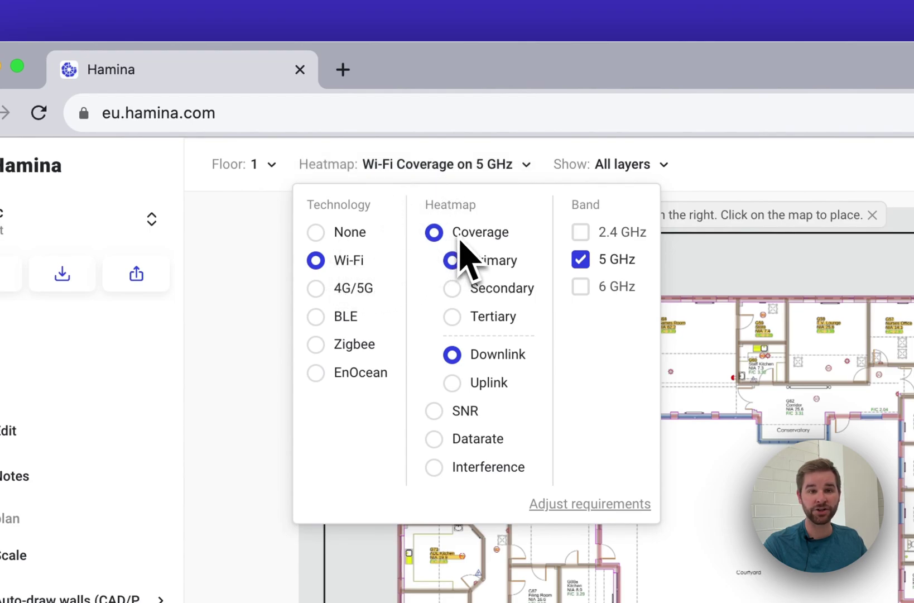
left_click(408, 164)
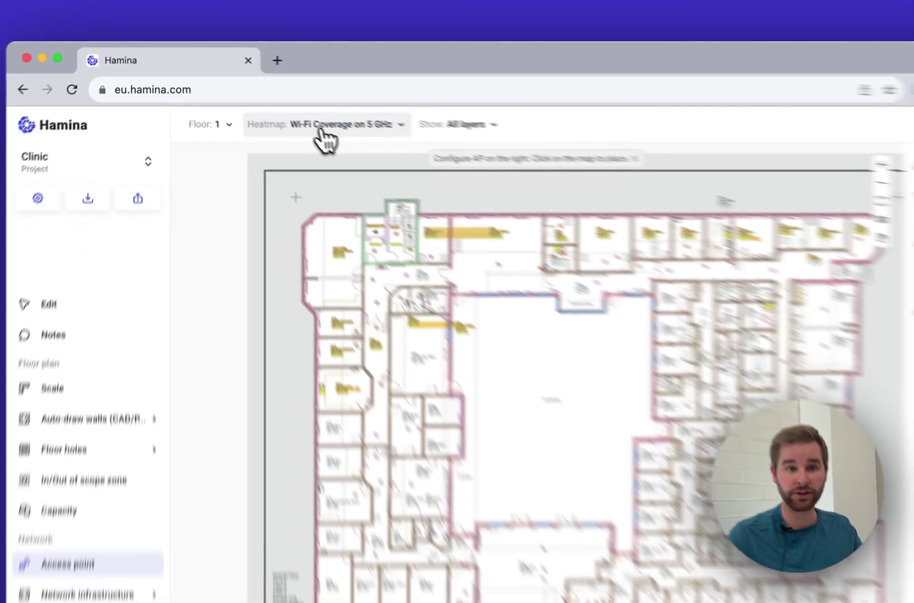
scroll(322, 201, "up", 5)
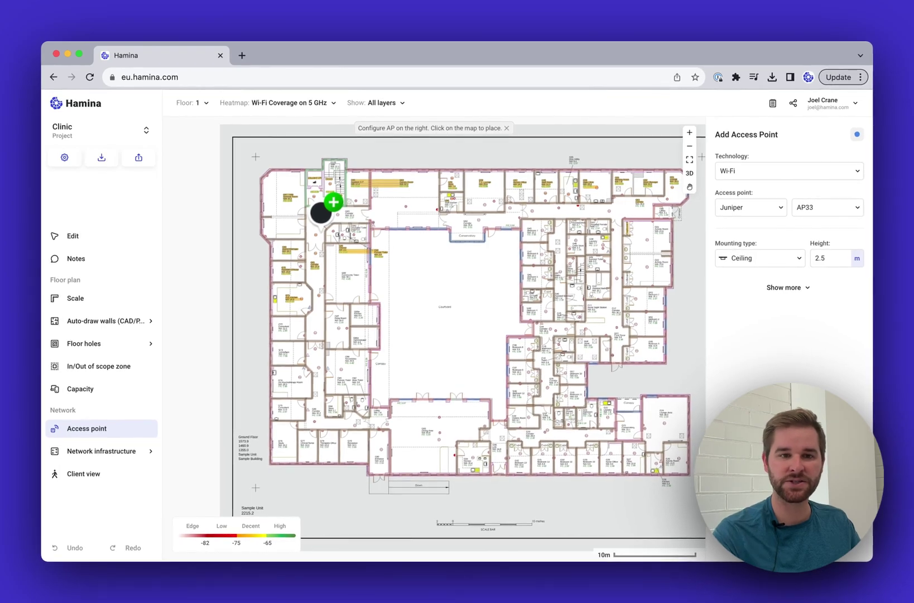
Step: Place AP33s in the top-left room, lower rooms, G31, G28, G24 Lounge and G17 Bedroom 10
scroll(334, 202, "down", 2)
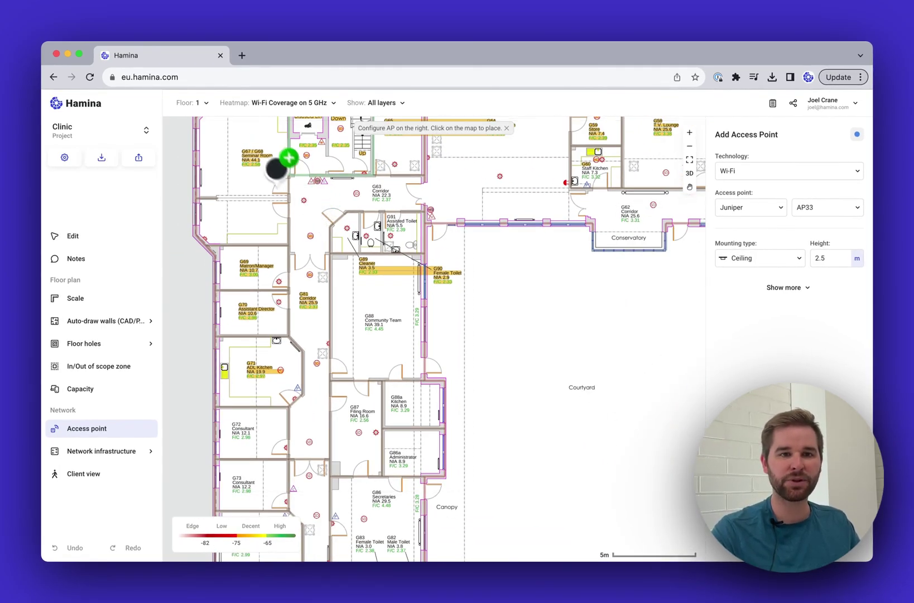
left_click(258, 127)
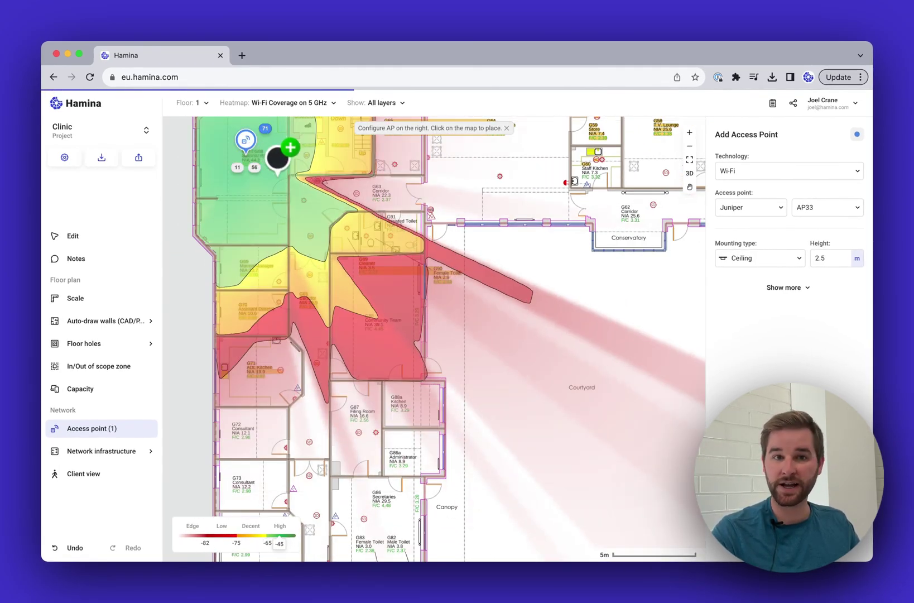
scroll(307, 189, "down", 2)
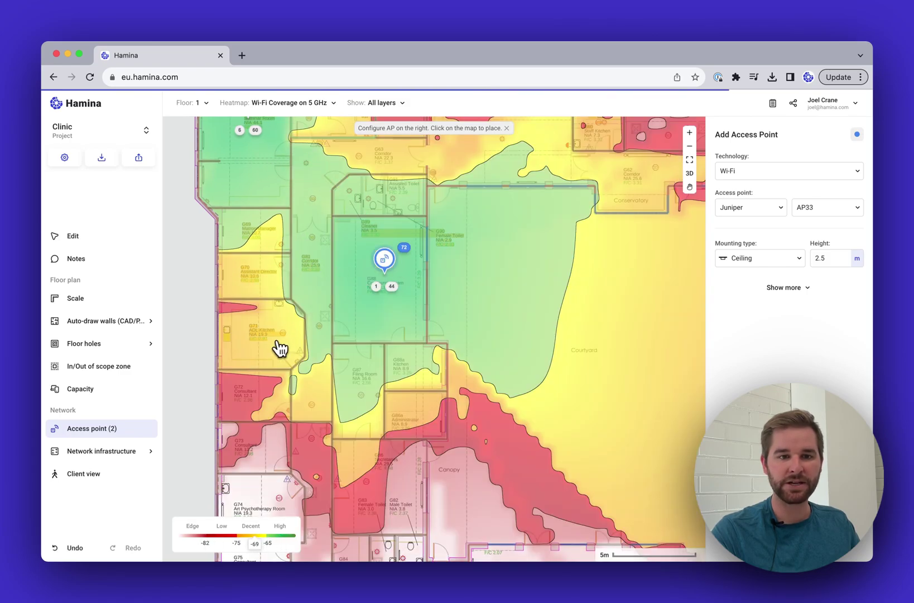
left_click(369, 343)
scroll(368, 334, "down", 5)
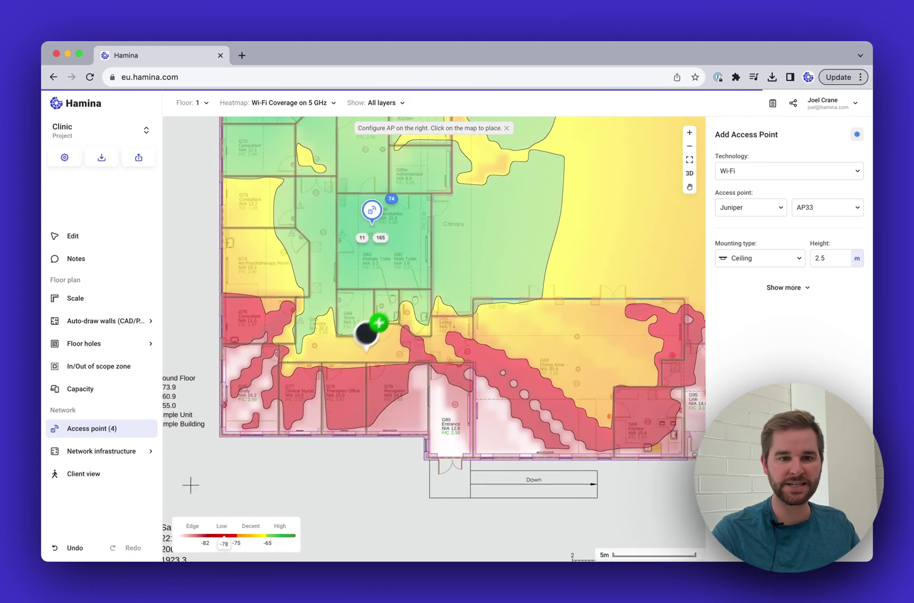
left_click(343, 383)
left_click(561, 322)
scroll(596, 361, "right", 10)
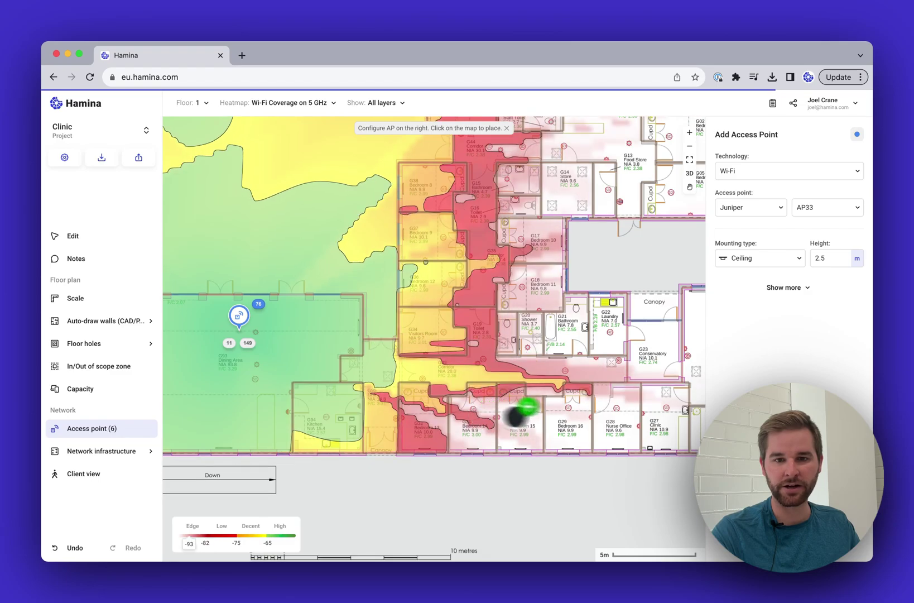
left_click(476, 424)
left_click(616, 430)
scroll(574, 383, "right", 8)
left_click(512, 331)
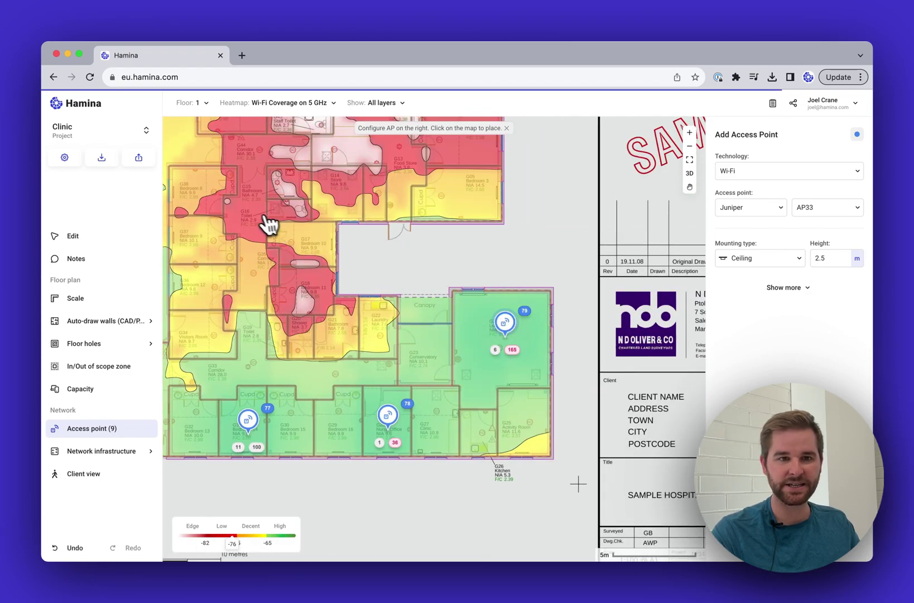
left_click(308, 249)
Step: Place AP33s in G01–G03 bedrooms, G42 Bedroom 6, G52/G53, G56 Staff Room, G59 and G64 Games Room
scroll(306, 224, "up", 4)
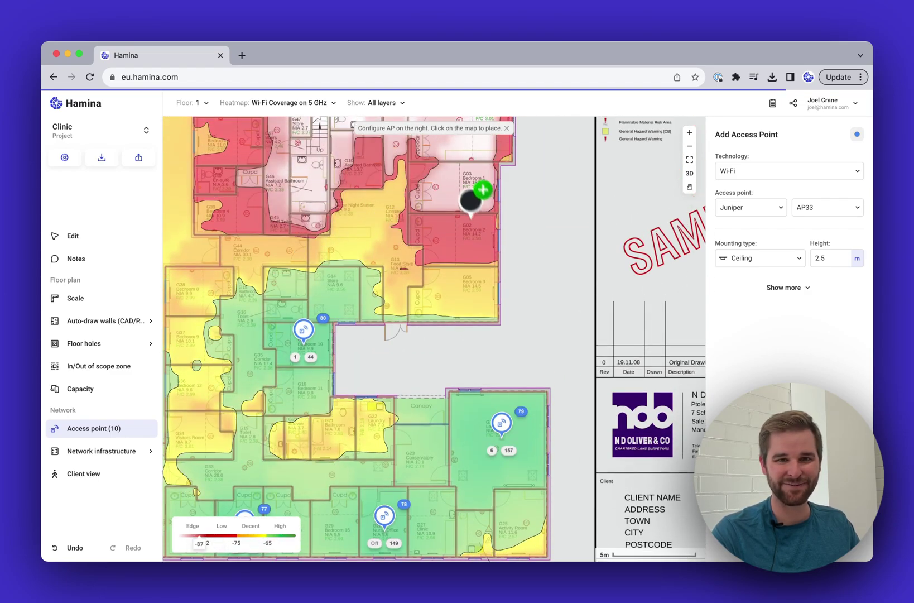
left_click(459, 180)
scroll(398, 202, "up", 4)
left_click(404, 208)
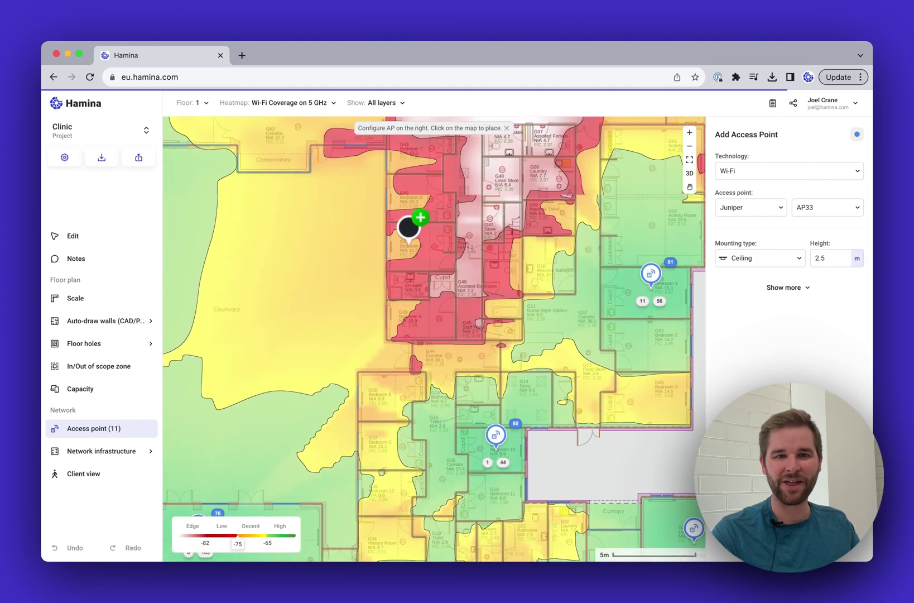
scroll(447, 218, "up", 3)
scroll(604, 190, "up", 4)
left_click(558, 249)
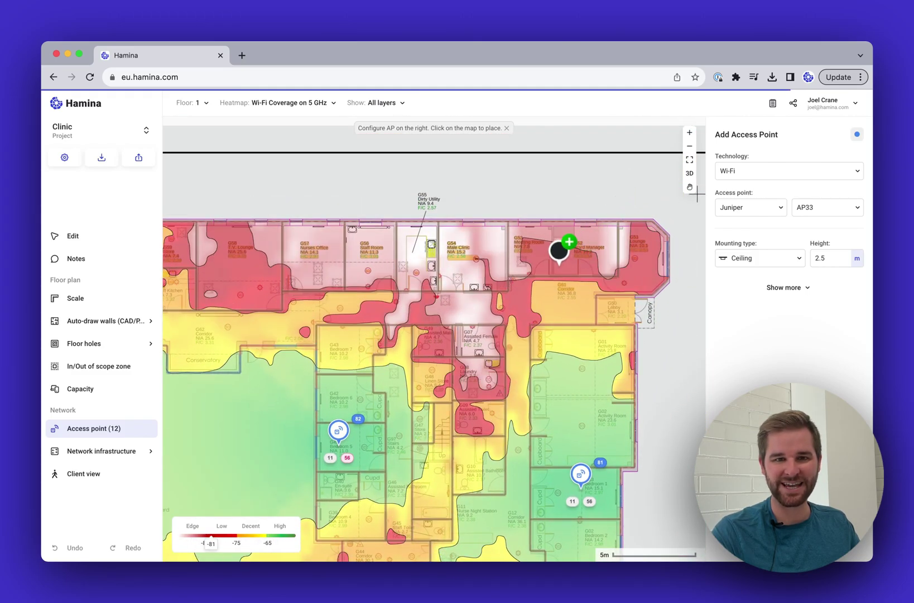
left_click(363, 251)
scroll(363, 248, "left", 4)
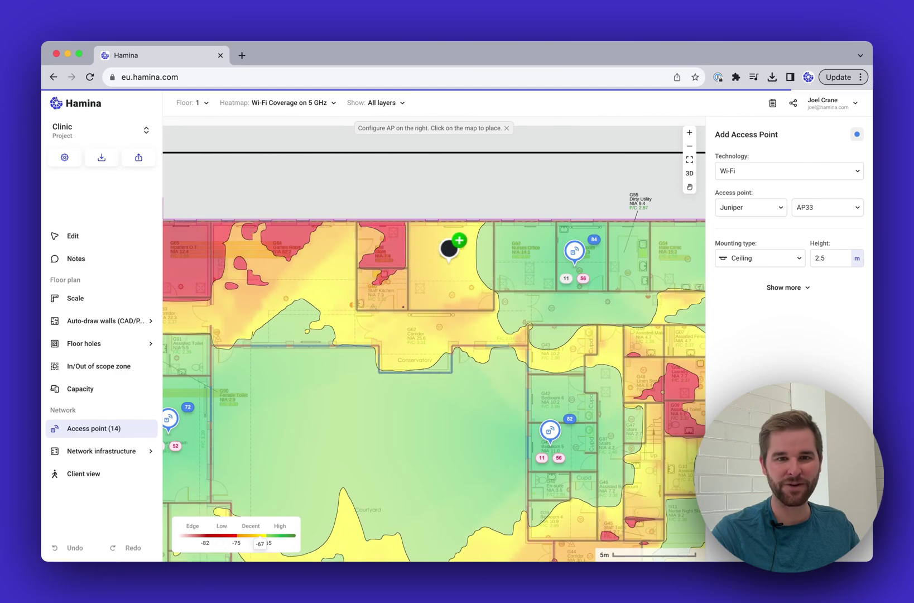
left_click(454, 247)
left_click(286, 239)
scroll(345, 248, "left", 5)
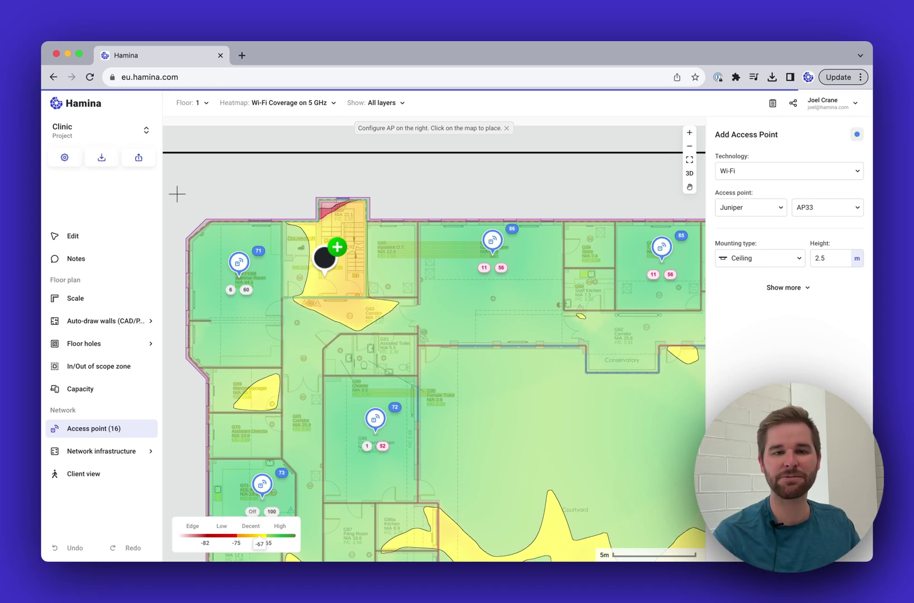
scroll(324, 258, "down", 5)
scroll(325, 258, "down", 3)
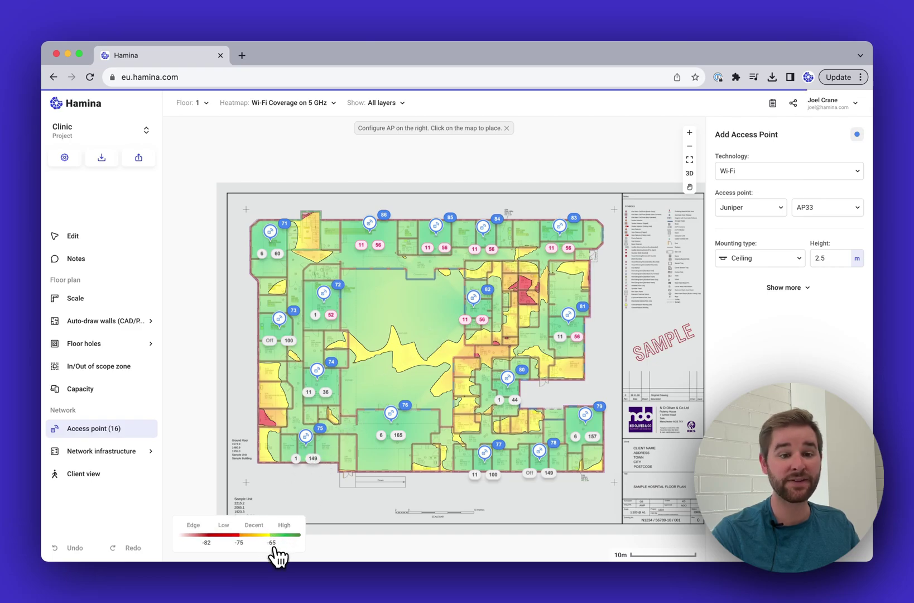
Step: Remove one right-wing access point, place a replacement, and open the heatmap display settings
key("super+z")
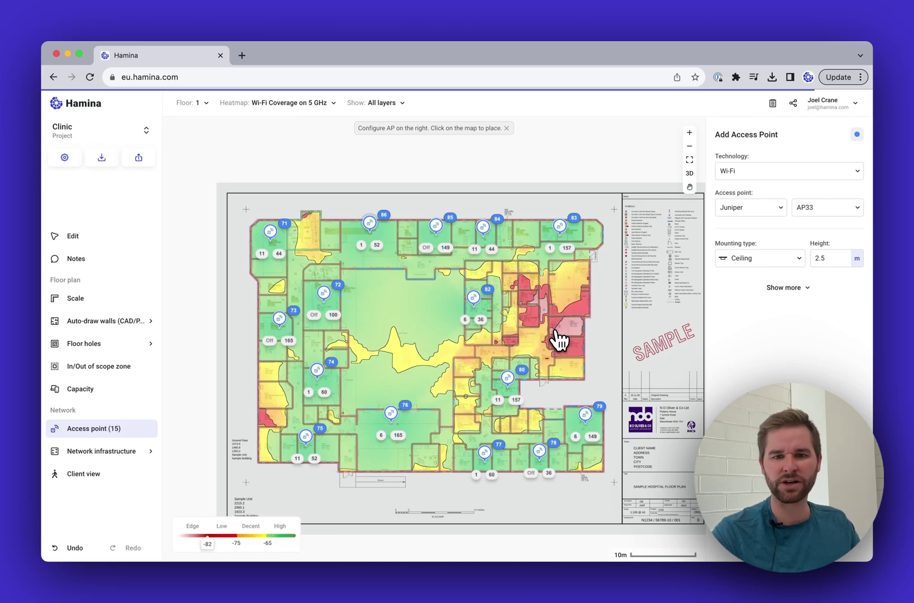
left_click(559, 334)
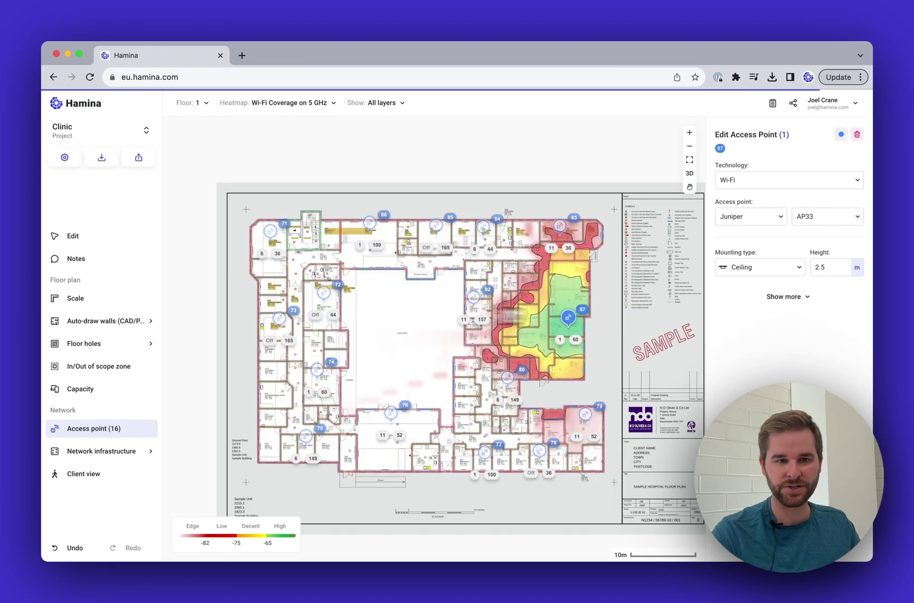
left_click(111, 236)
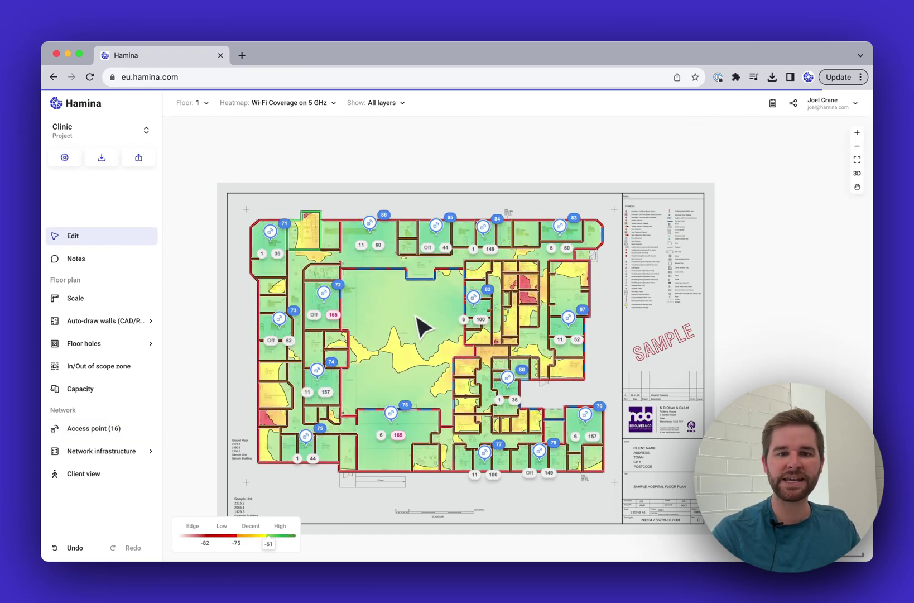
scroll(422, 323, "up", 3)
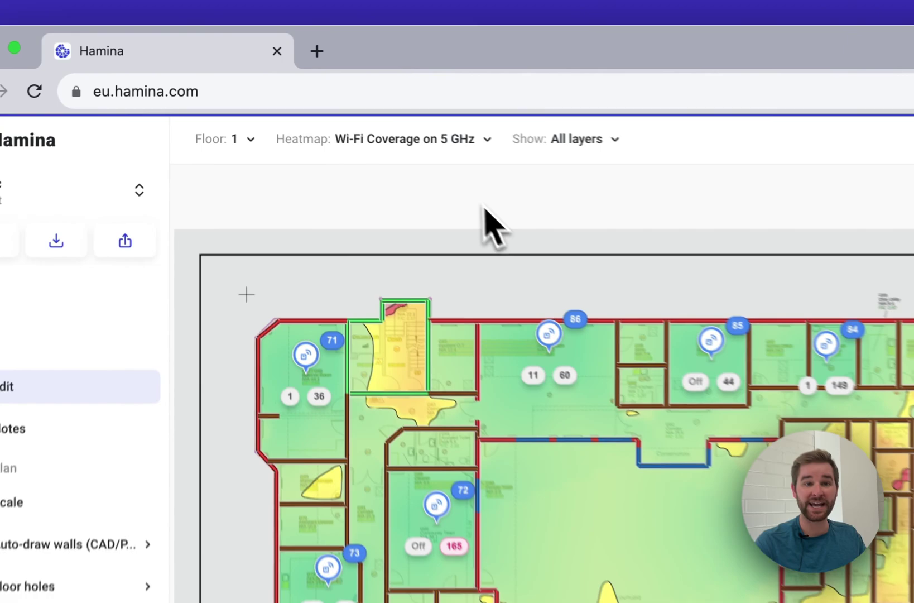
left_click(307, 103)
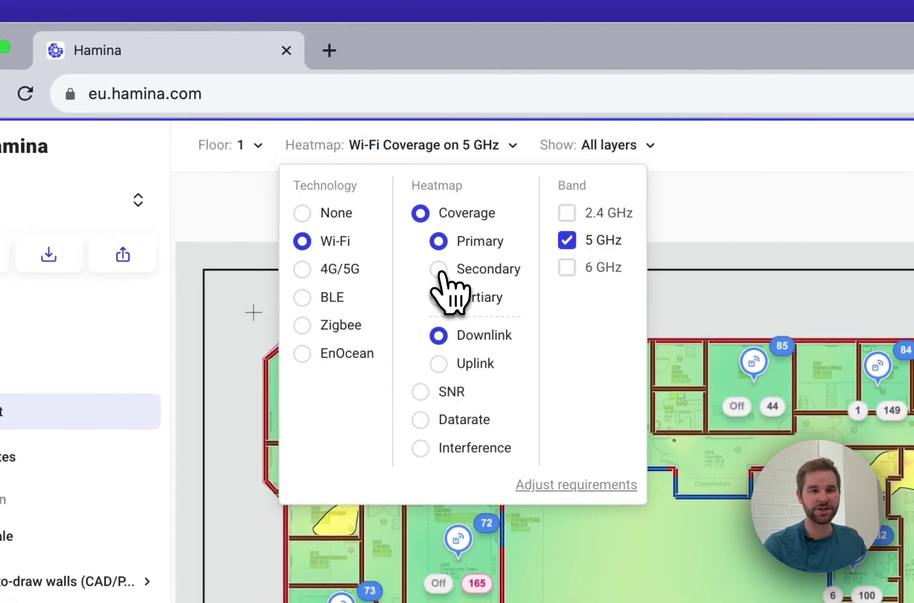
Step: Set the heatmap to secondary 5 GHz coverage, briefly comparing it with primary coverage
left_click(439, 269)
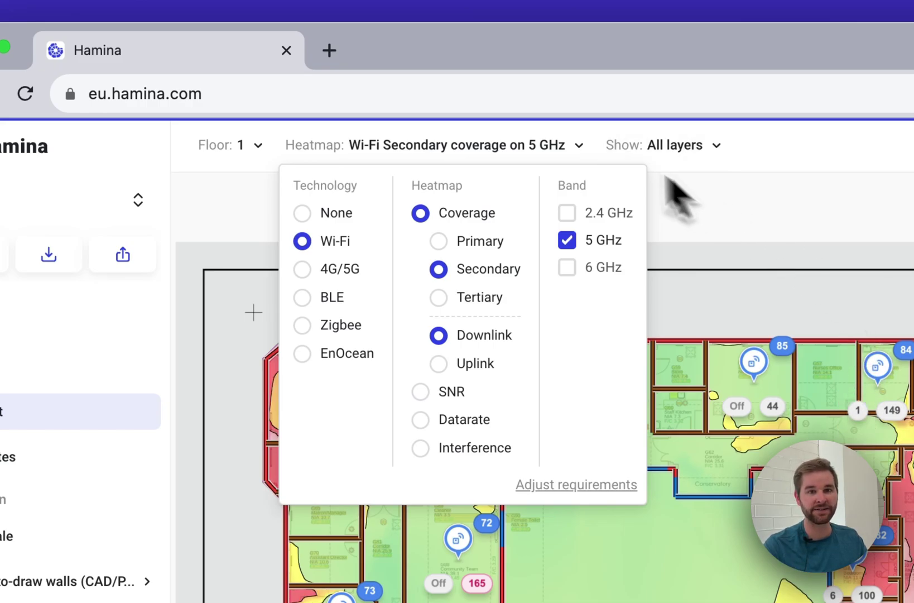
left_click(565, 148)
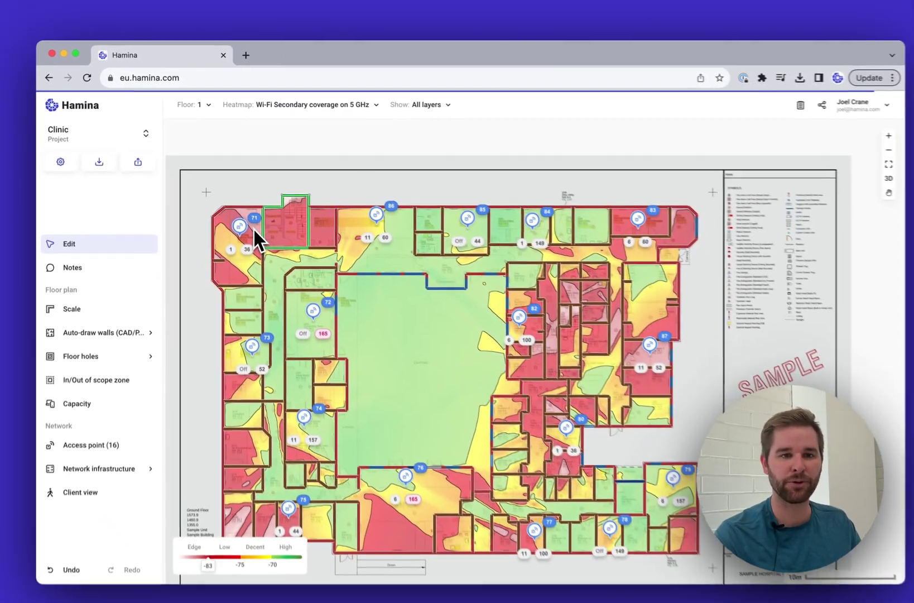
scroll(250, 222, "up", 3)
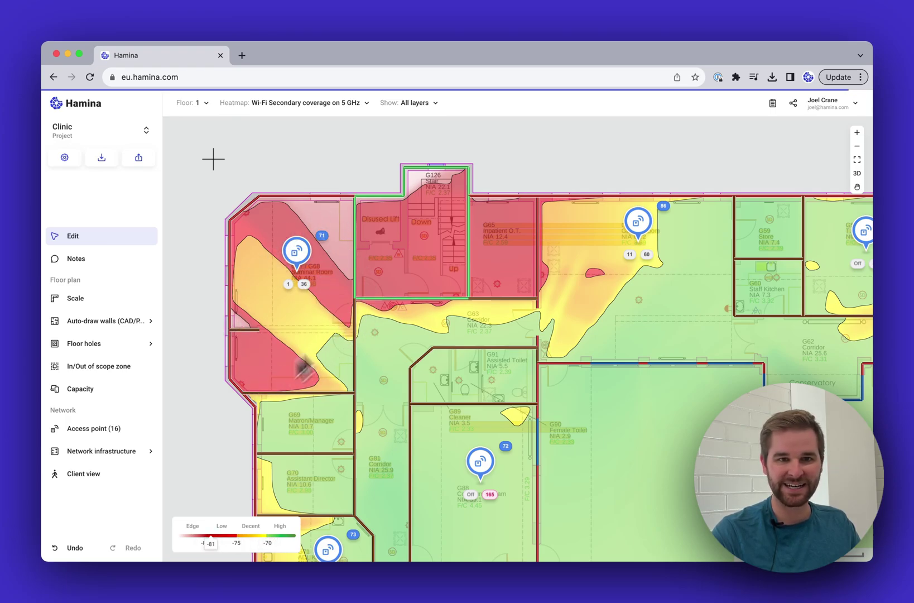
scroll(341, 285, "down", 2)
left_click(340, 104)
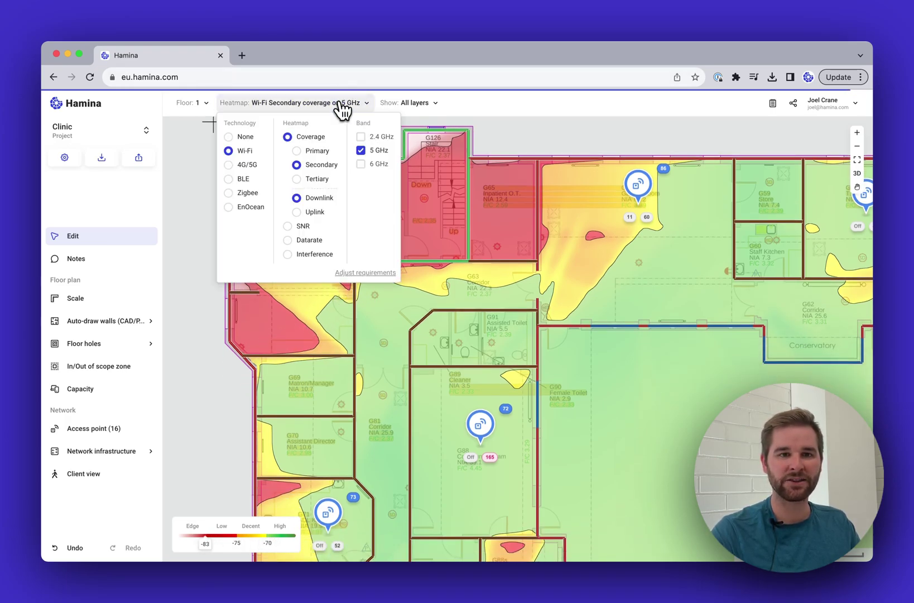
left_click(469, 103)
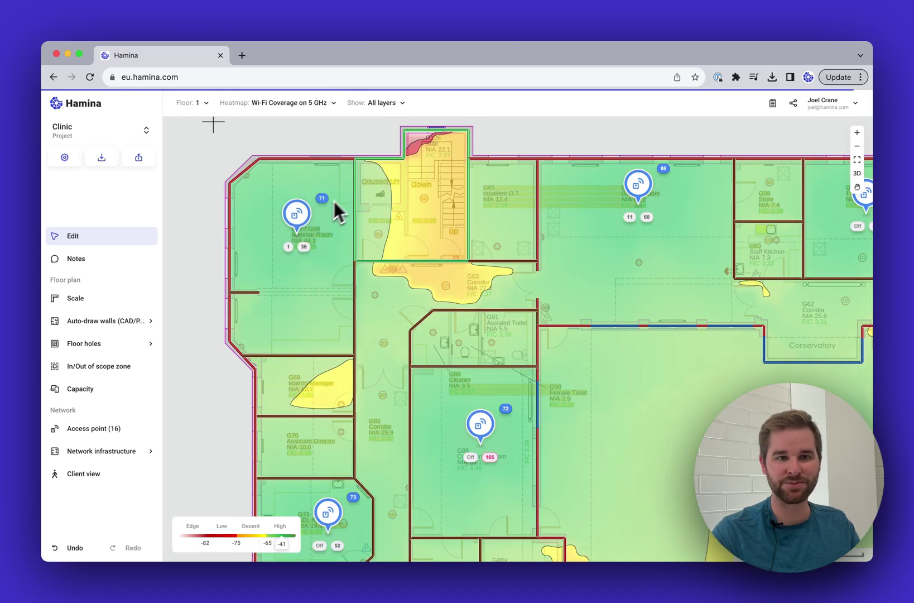
left_click(312, 102)
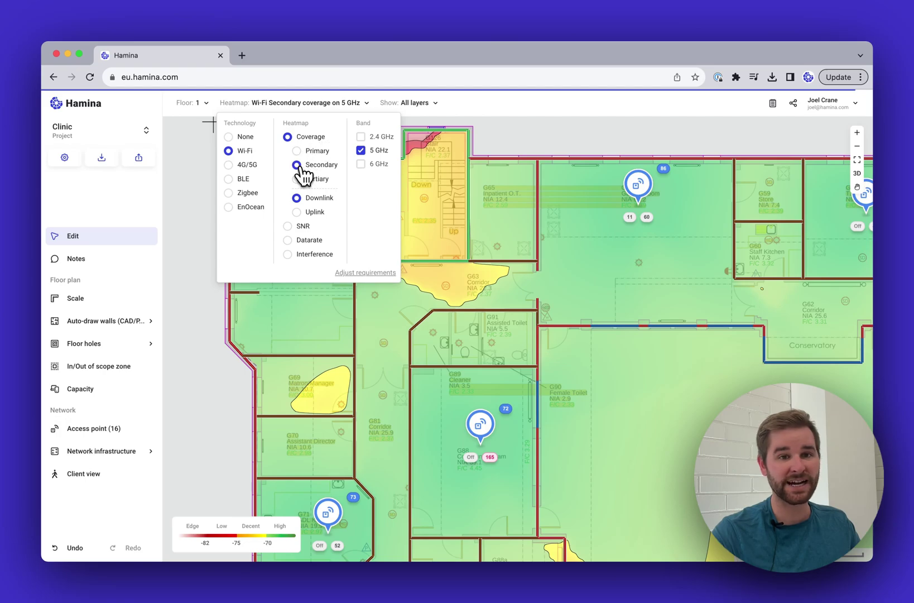
scroll(385, 193, "down", 5)
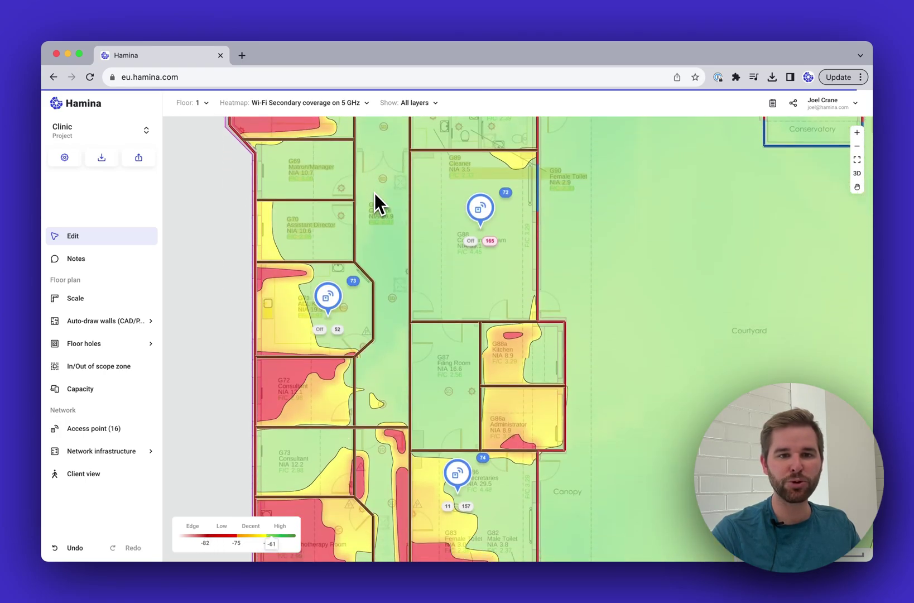
scroll(339, 273, "down", 5)
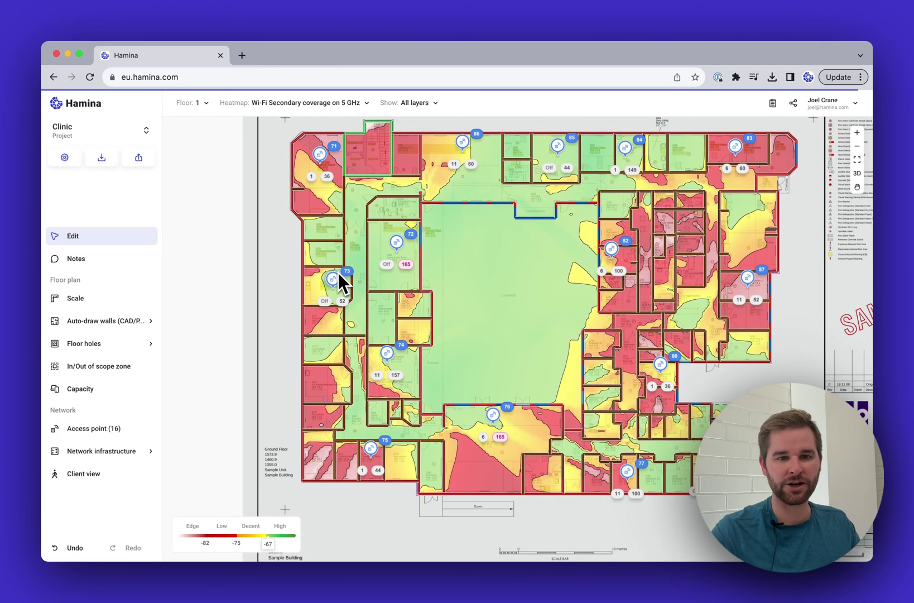
left_click(330, 393)
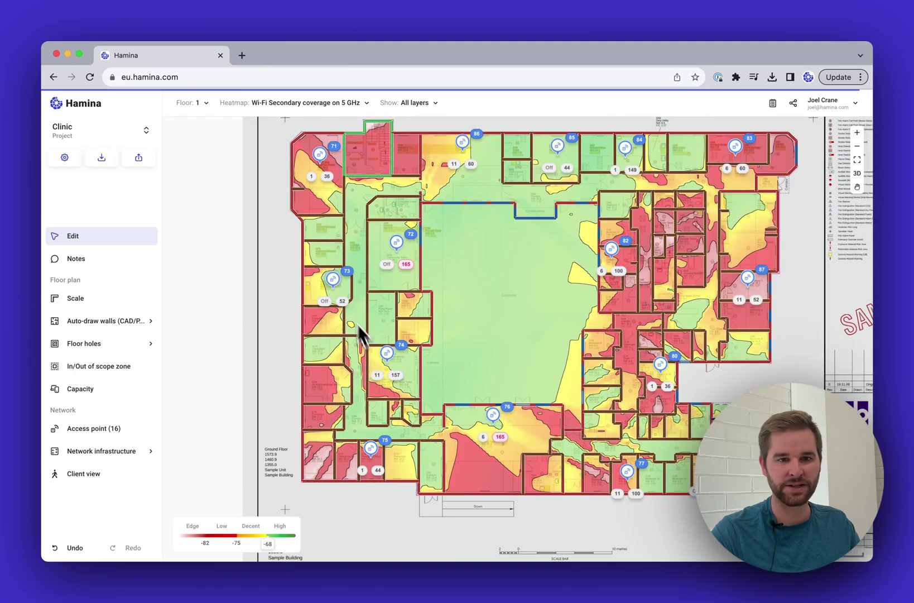
left_click(109, 429)
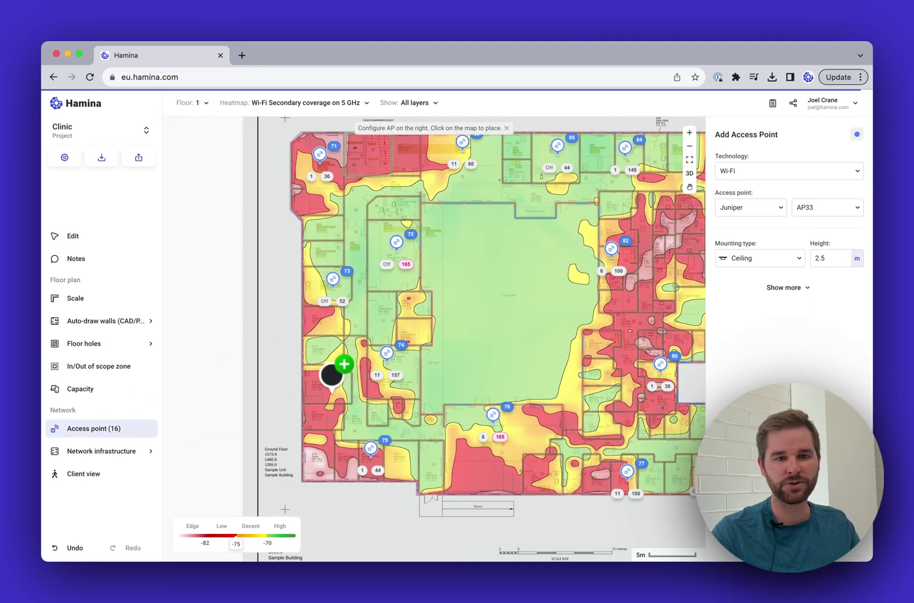
Step: Place three access points in the red left and bottom-wing areas, moving AP 75 into the corner room
left_click(331, 373)
scroll(469, 341, "down", 4)
left_click(516, 374)
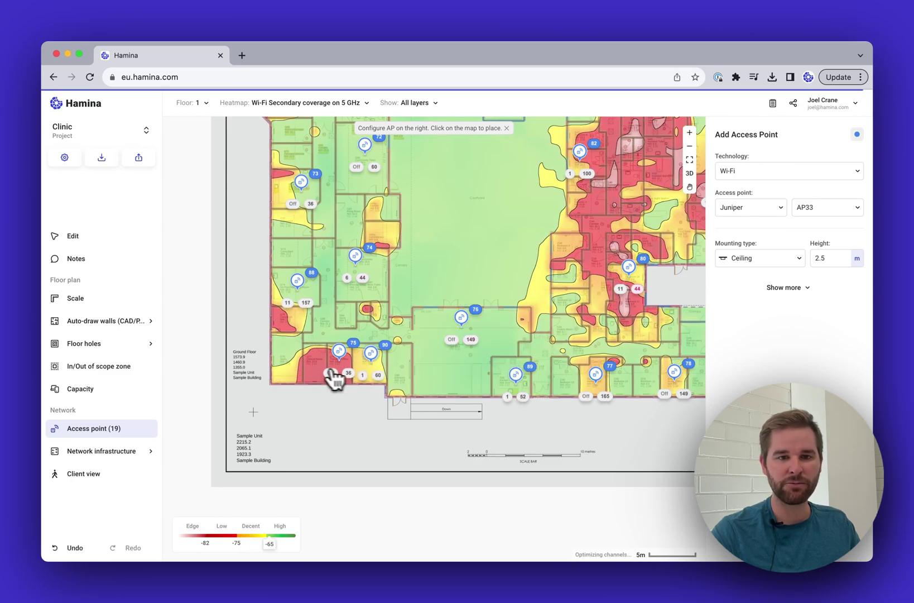
left_click(371, 355)
left_click_drag(339, 351, 283, 356)
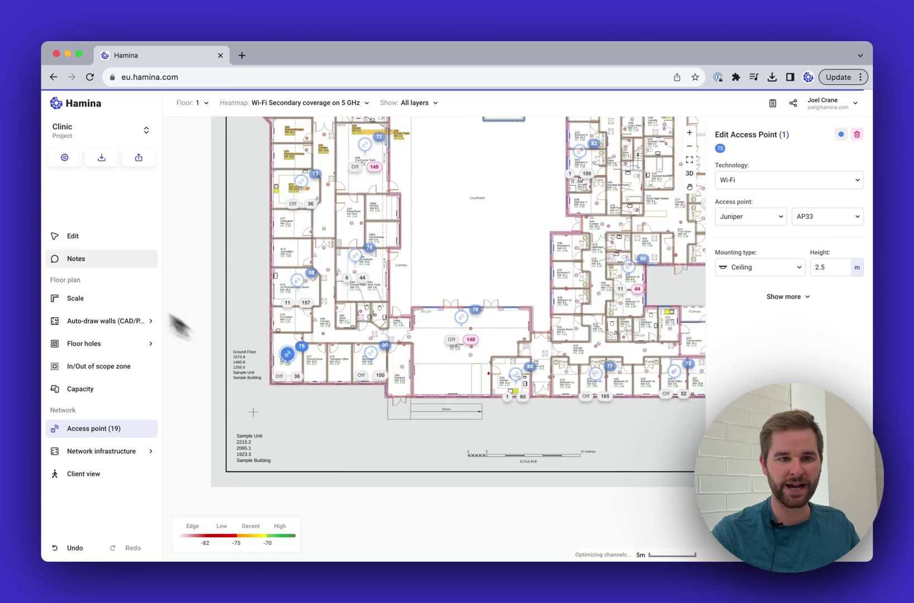
left_click(76, 240)
scroll(413, 307, "right", 5)
scroll(425, 314, "right", 2)
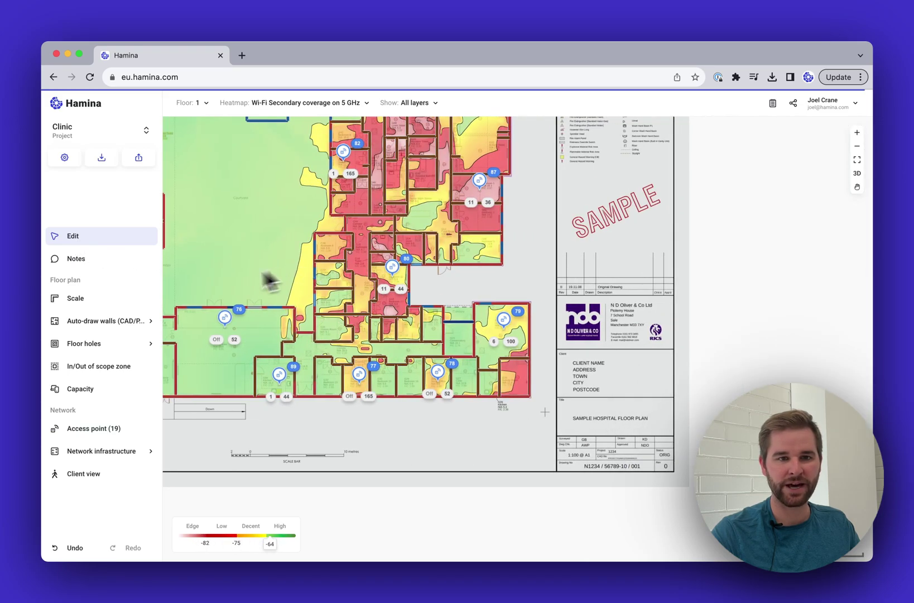
Step: Add three right-wing access points, shifting one into the room below and AP 93 back inside
left_click(121, 428)
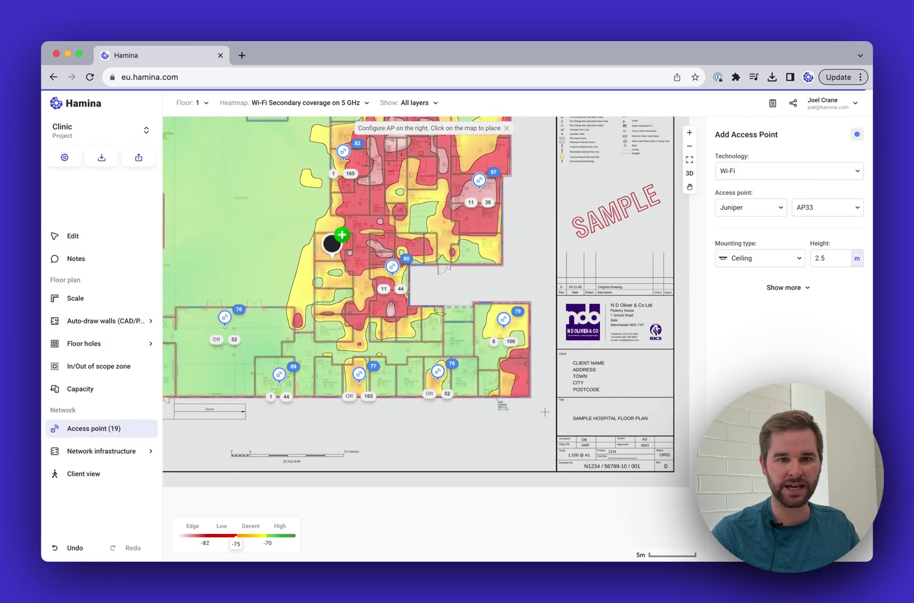
left_click(332, 243)
scroll(423, 214, "up", 3)
left_click(425, 216)
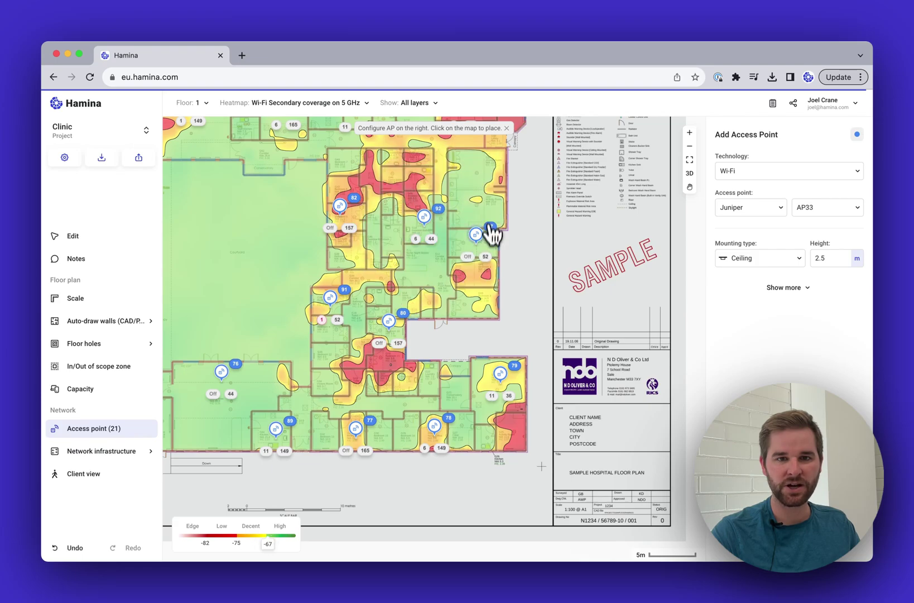
left_click_drag(490, 230, 490, 263)
left_click(533, 237)
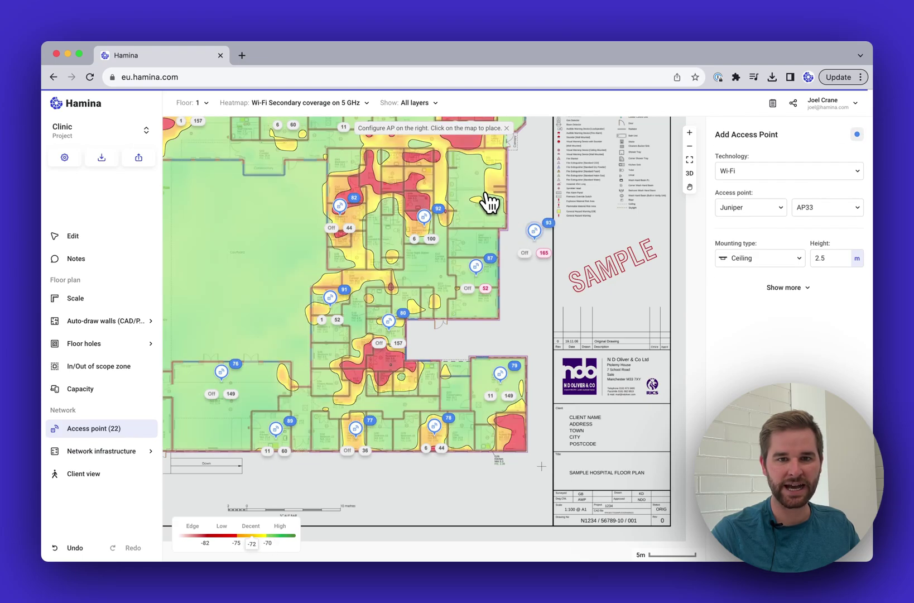
left_click_drag(534, 235, 478, 179)
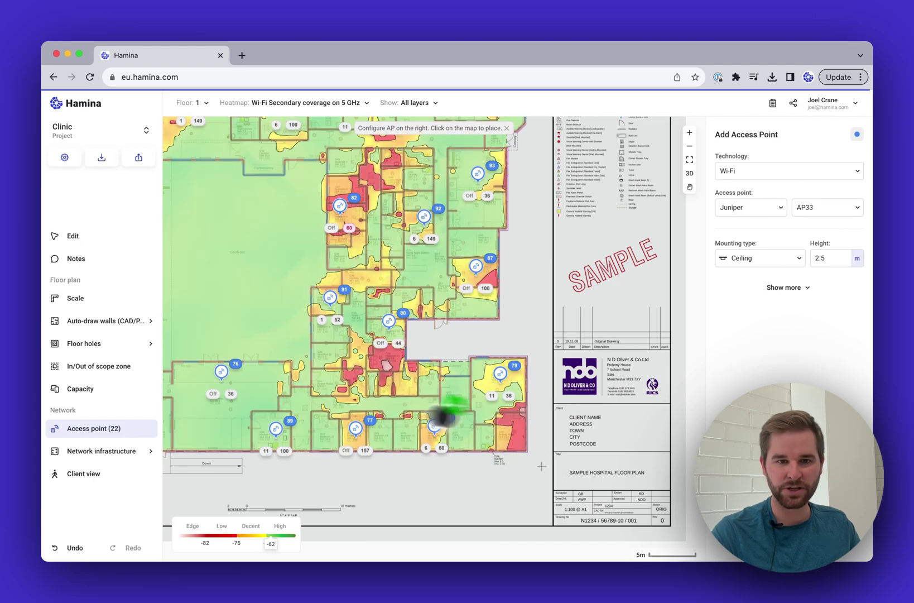
Step: Fill the last red patch and the top of the right wing, bringing the total to 24 access points
left_click(327, 344)
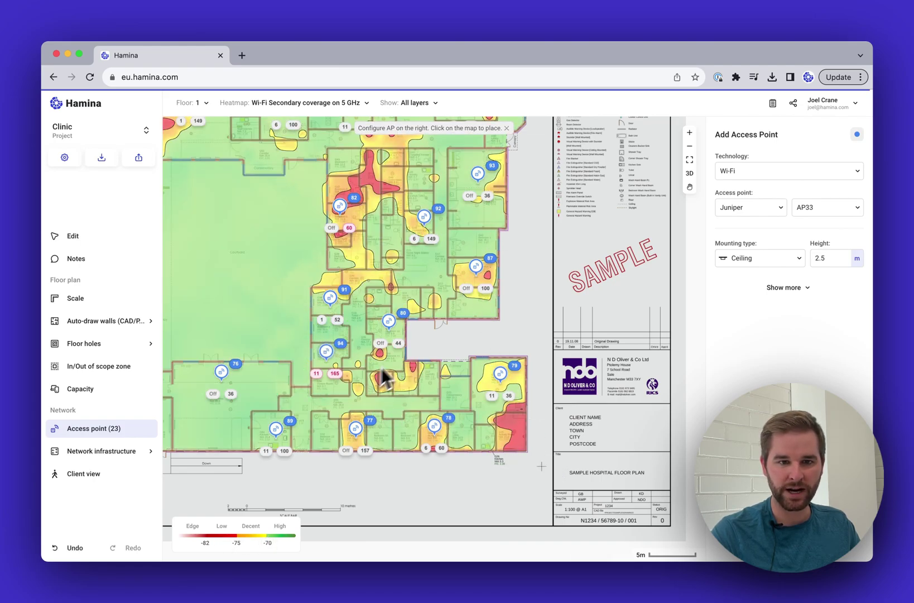
scroll(391, 335, "up", 4)
left_click(389, 273)
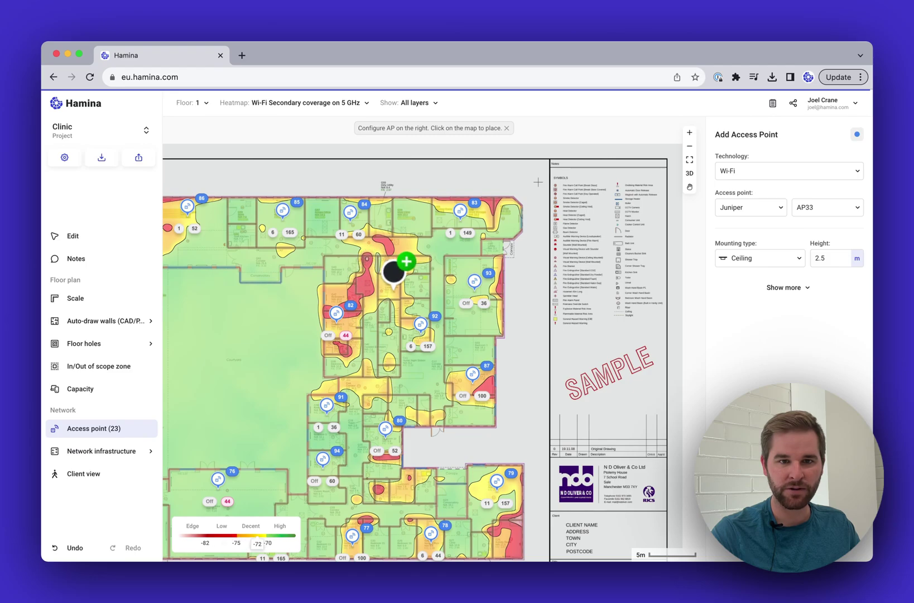
scroll(368, 326, "left", 8)
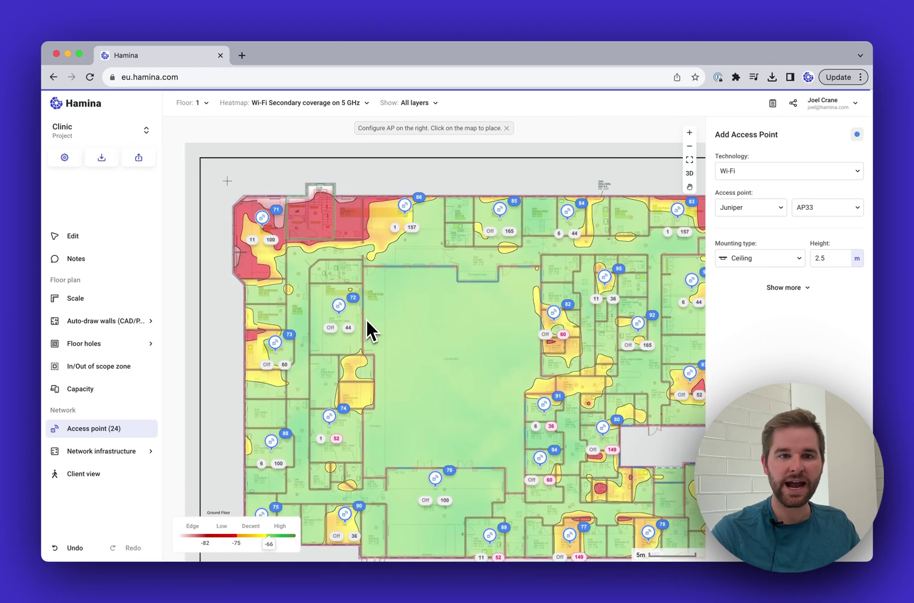
scroll(422, 313, "down", 1)
scroll(422, 313, "right", 2)
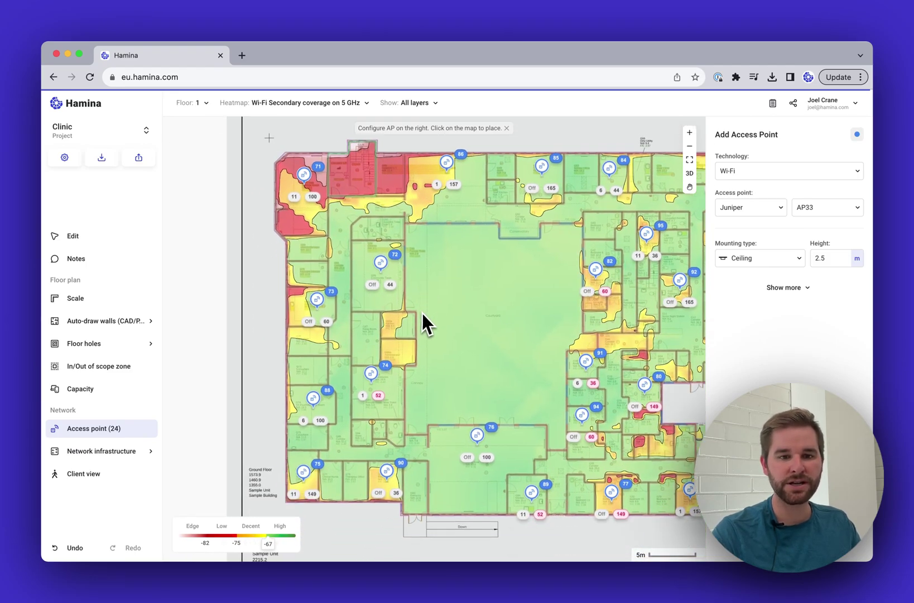
scroll(423, 314, "up", 1)
scroll(423, 313, "right", 1)
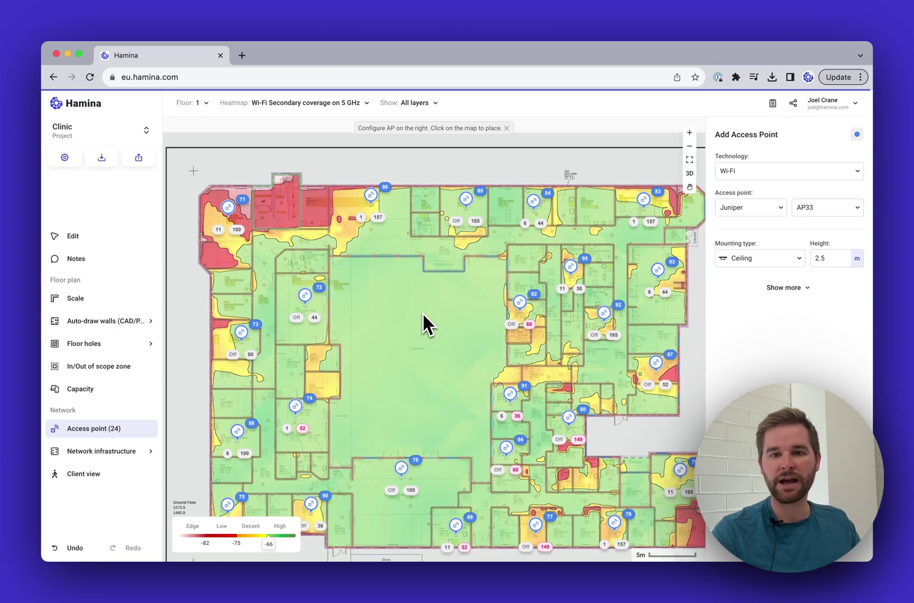
left_click(85, 237)
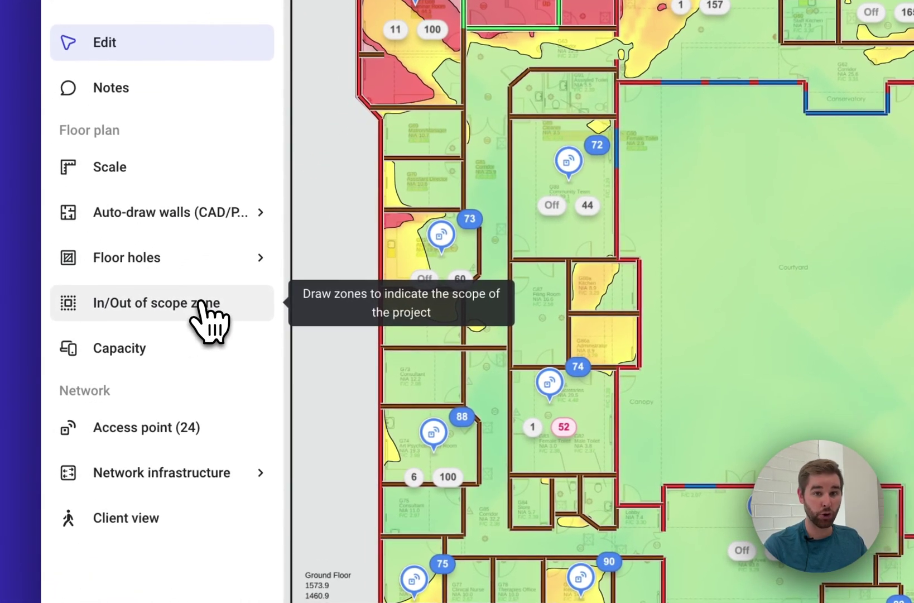
Step: Hide the walls layer and select the building's 1936 m² scope zone
left_click(200, 302)
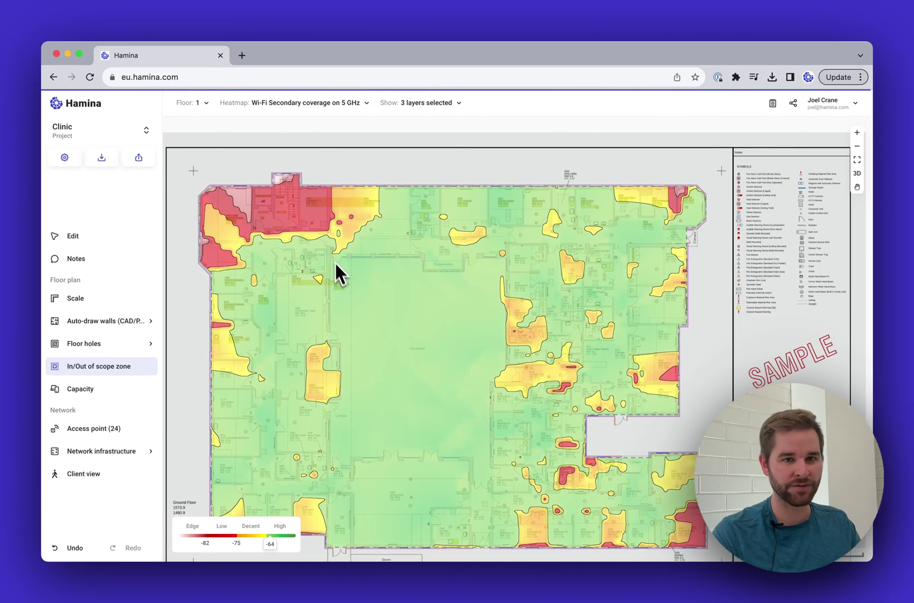
left_click(73, 235)
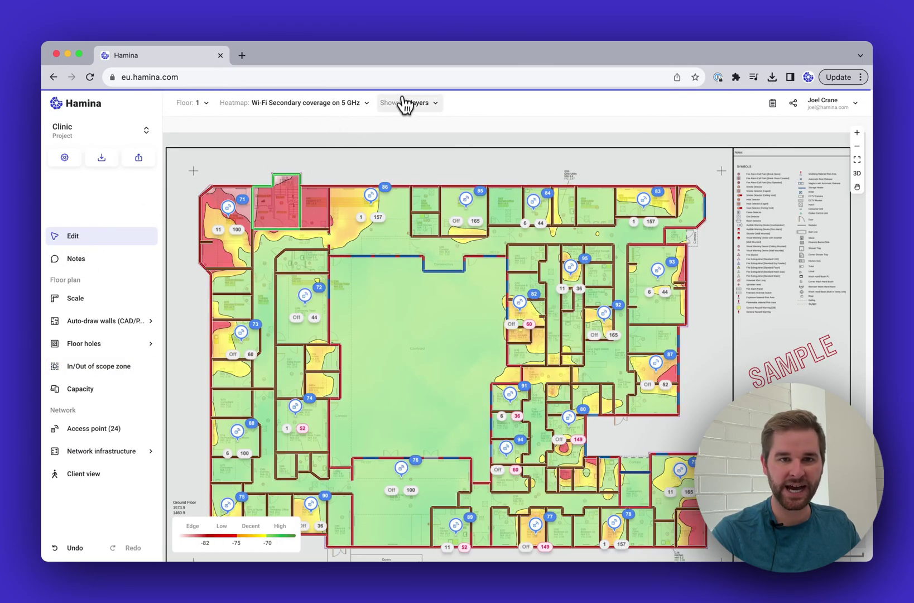
left_click(416, 103)
left_click(389, 301)
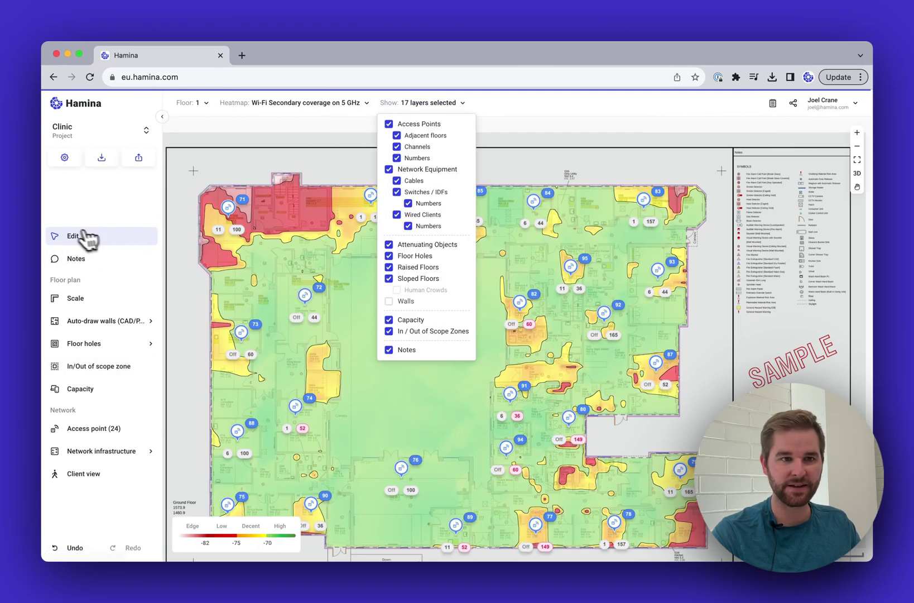
left_click(88, 237)
left_click(337, 181)
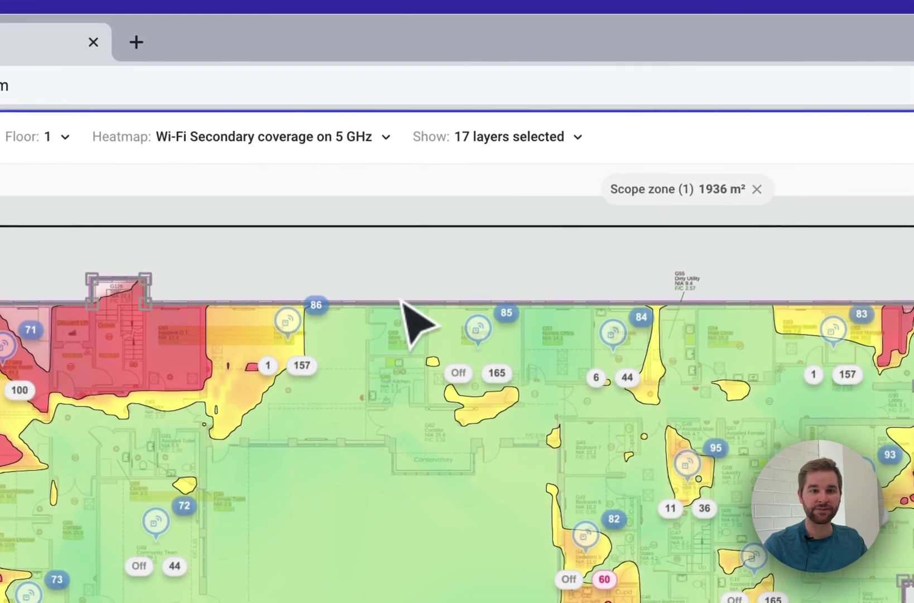
left_click(402, 302)
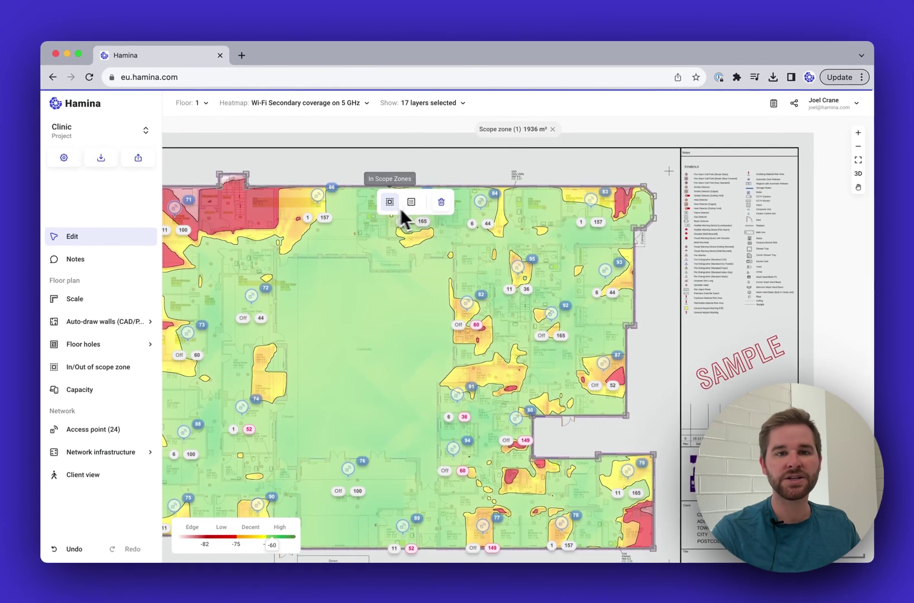
left_click(441, 202)
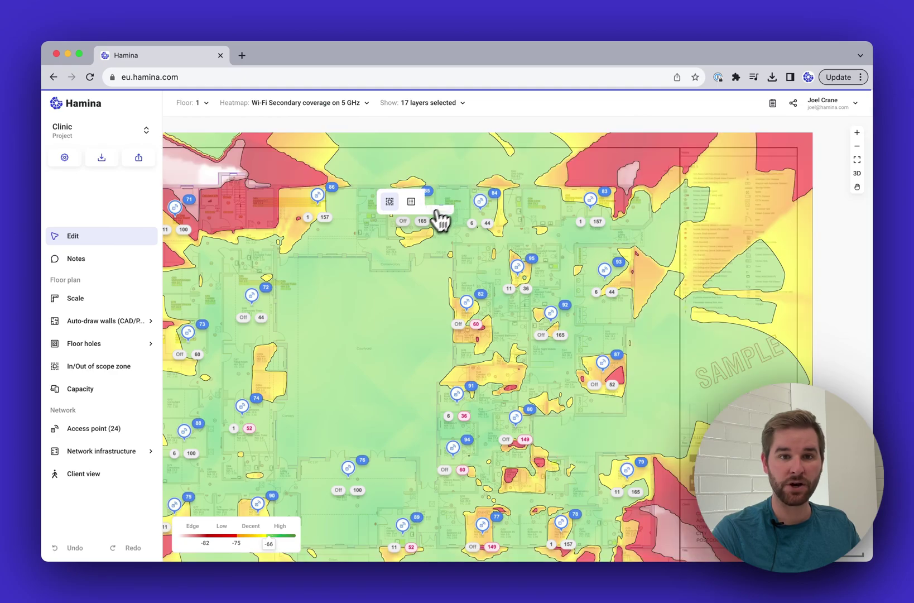
scroll(427, 173, "down", 5)
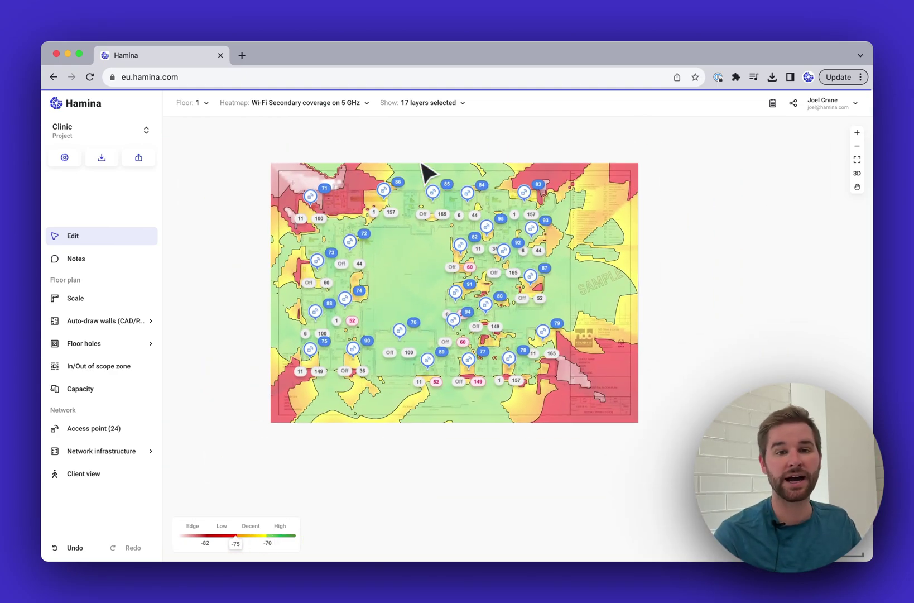
scroll(368, 195, "up", 5)
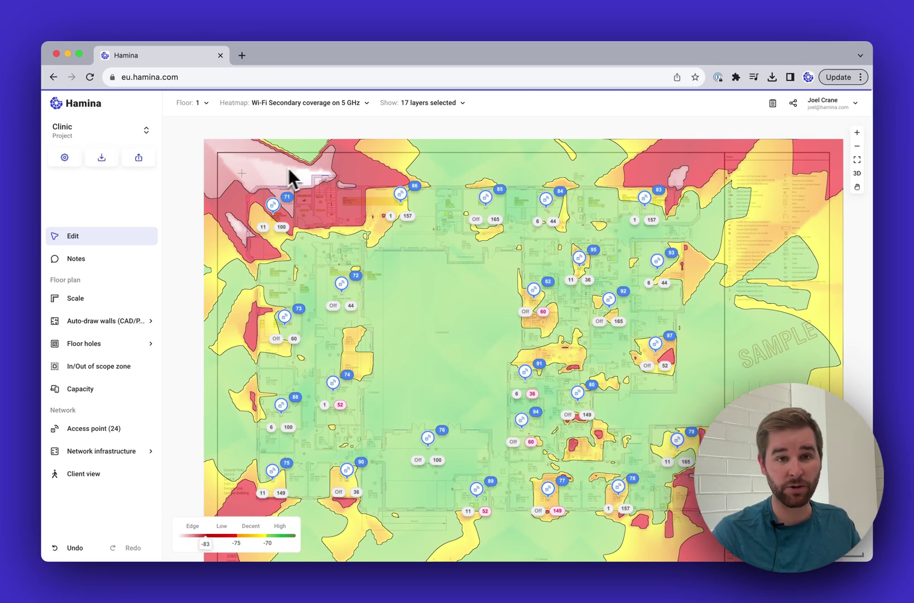
left_click(62, 548)
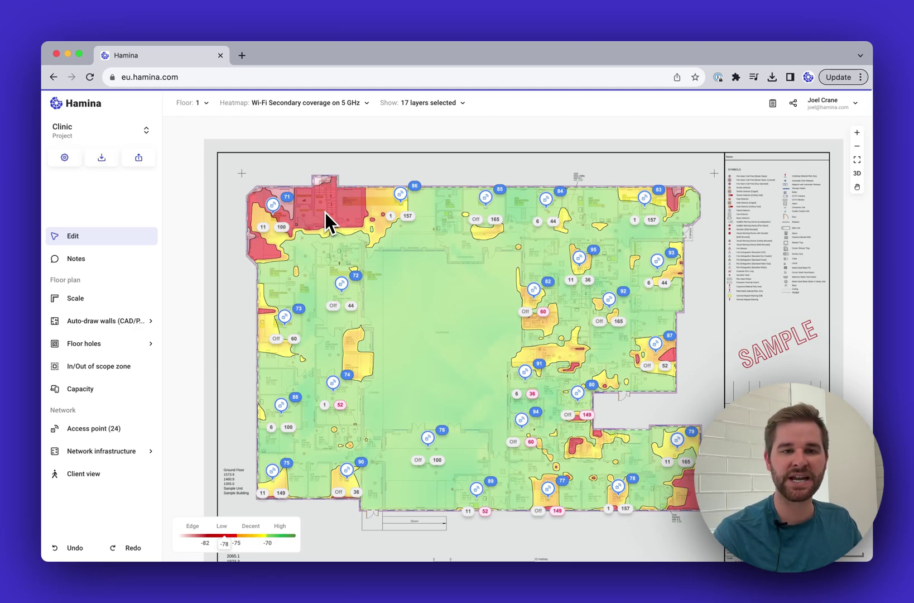
scroll(325, 212, "up", 5)
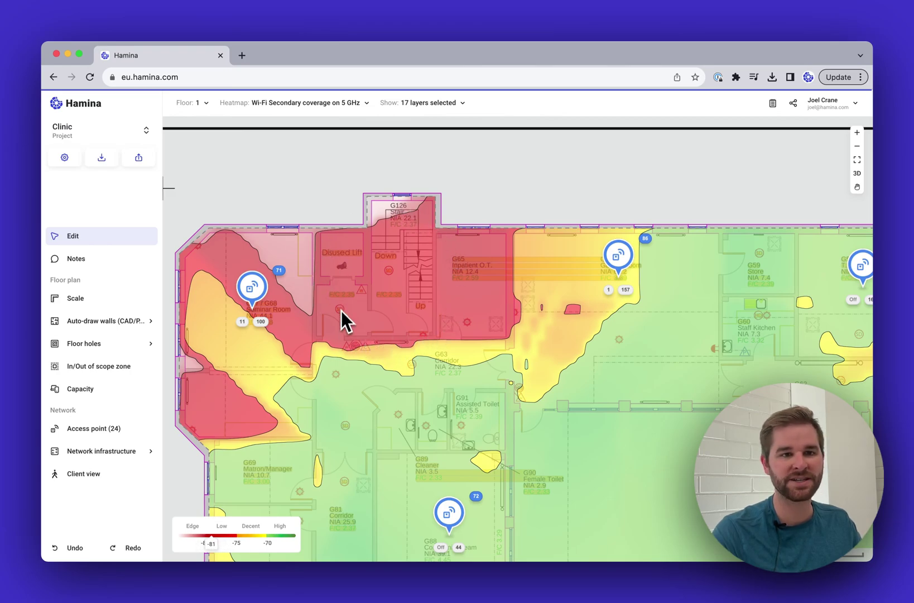
Step: Turn the walls layer back on in the floor plan
left_click(425, 102)
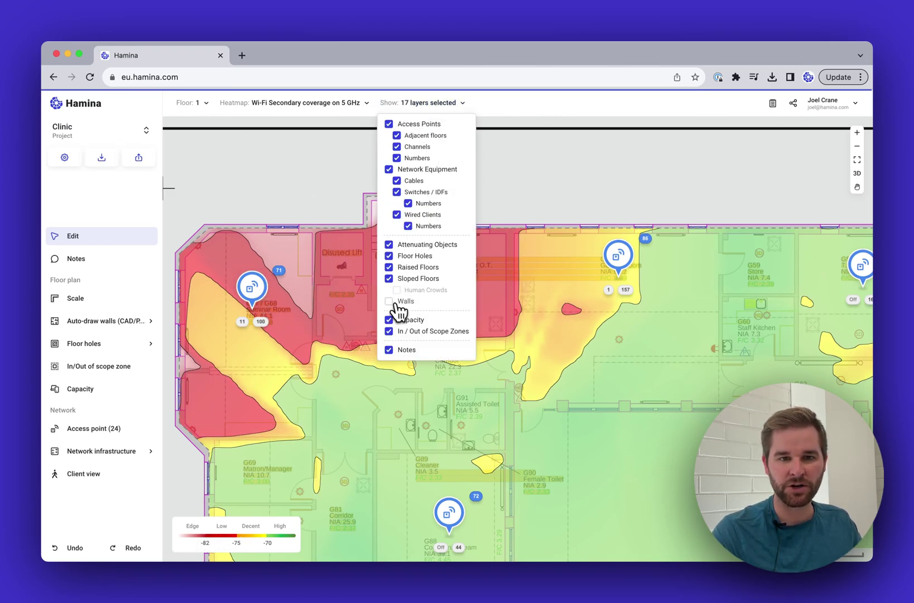
left_click(390, 302)
left_click(111, 256)
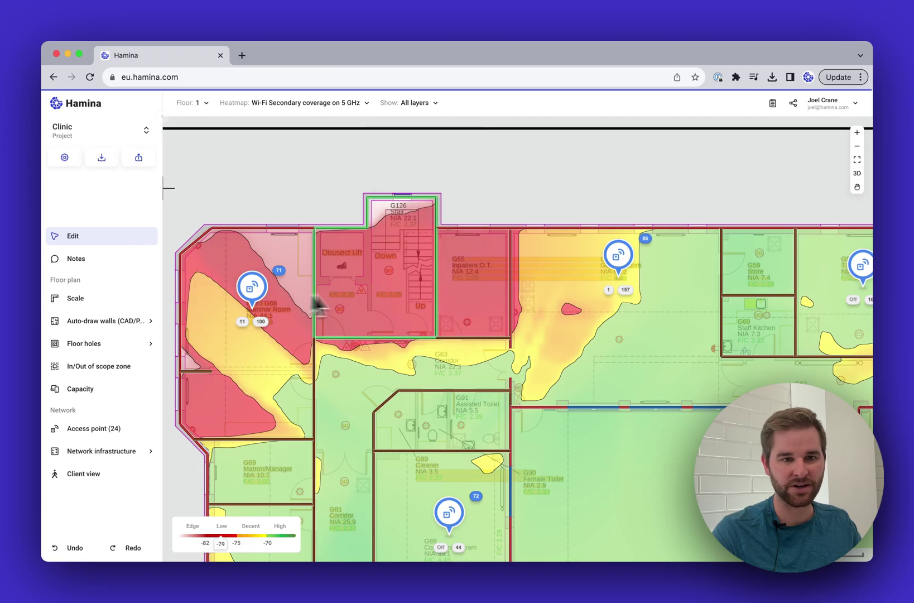
scroll(226, 346, "up", 1)
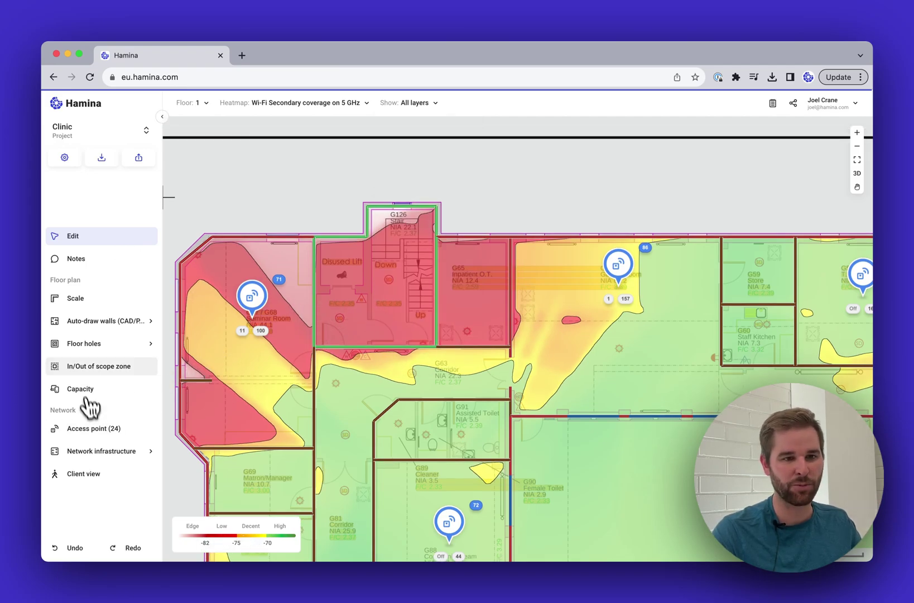
Step: Outline the stair and disused lift area as a four-corner out-of-scope zone
left_click(93, 378)
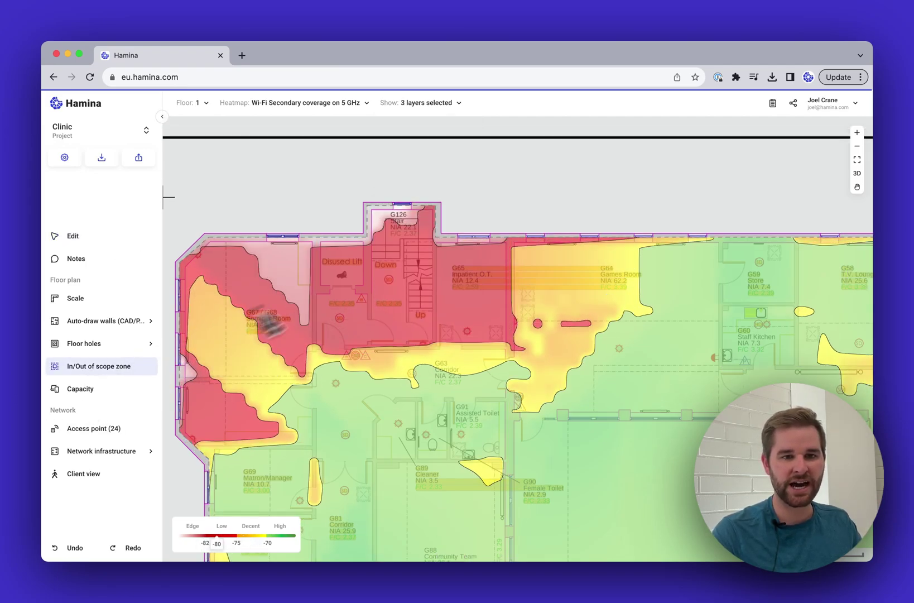
left_click(317, 240)
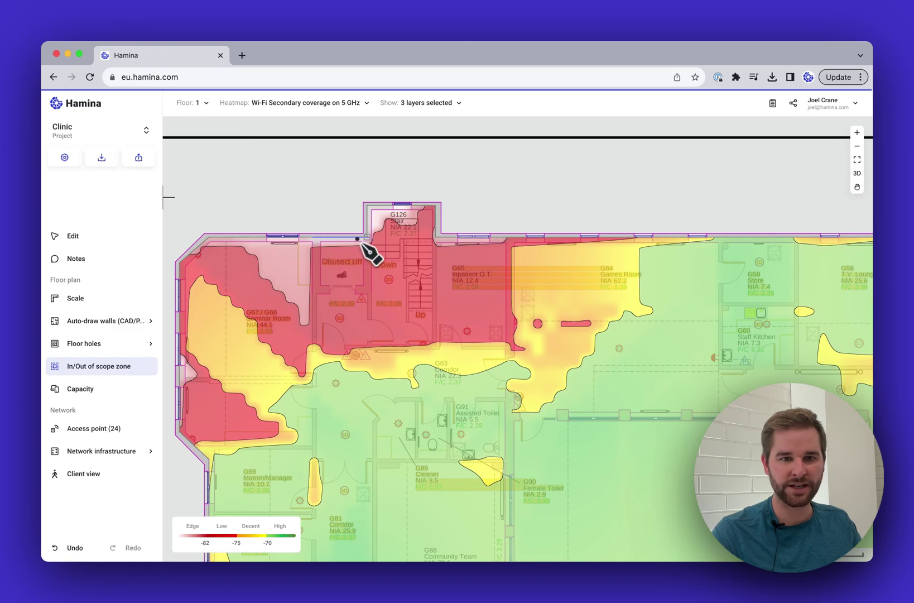
left_click(435, 207)
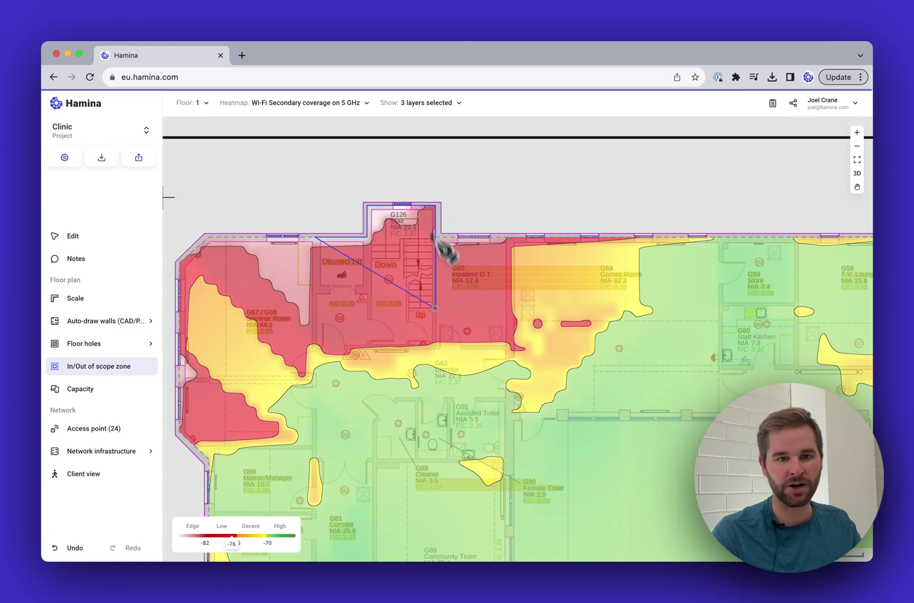
left_click(436, 347)
left_click(316, 348)
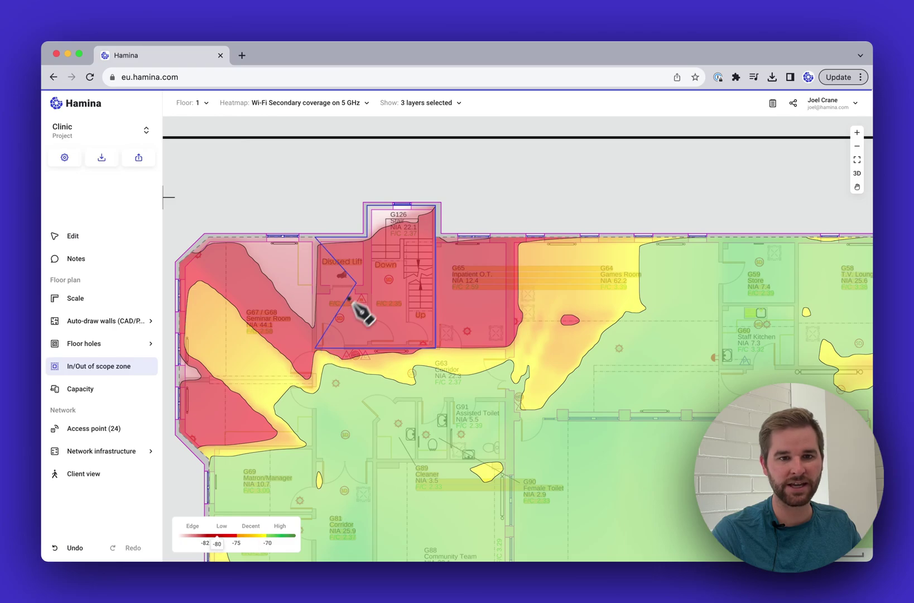
key("Return")
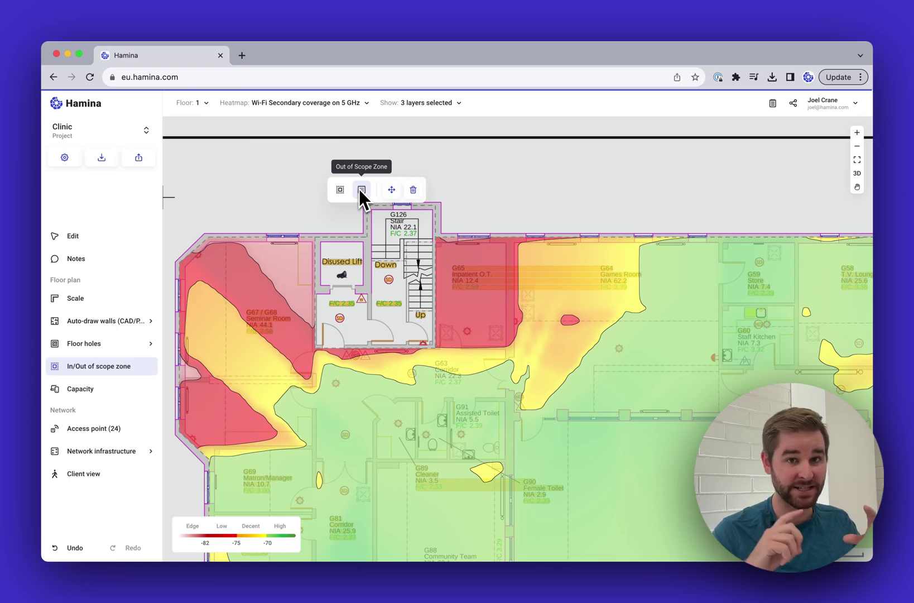
left_click(85, 239)
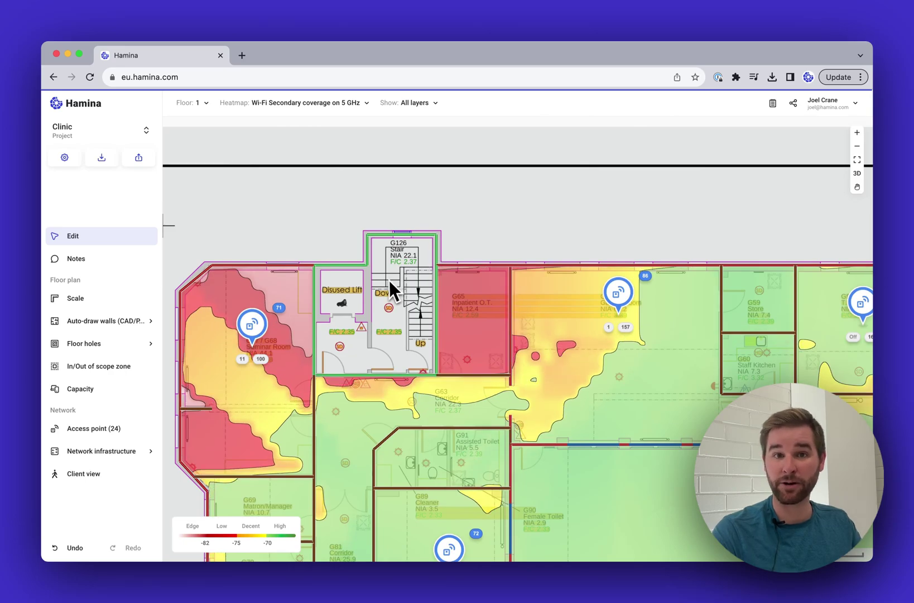
Step: Draw a rectangular out-of-scope zone over the G20 Shower
scroll(401, 351, "down", 8)
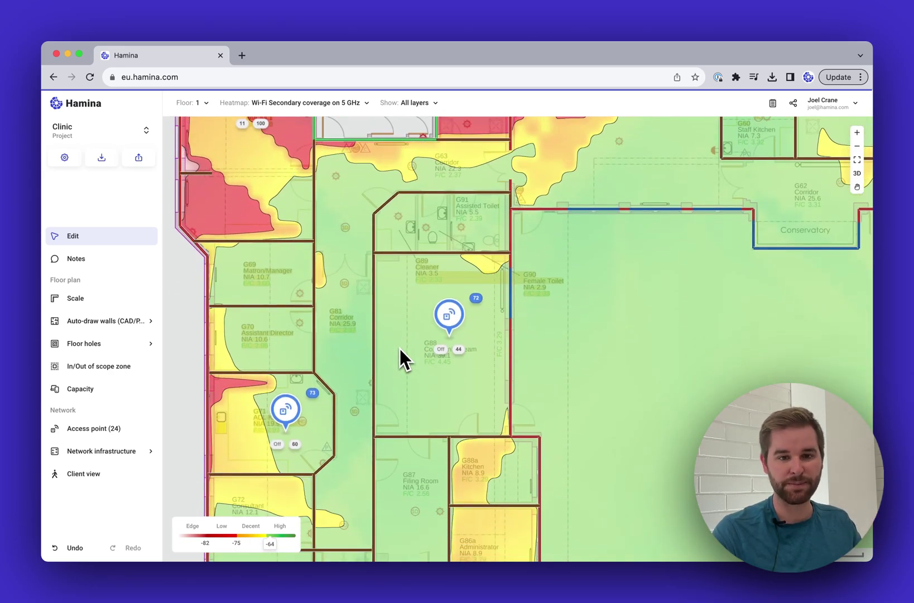
scroll(401, 348, "down", 10)
scroll(402, 345, "right", 10)
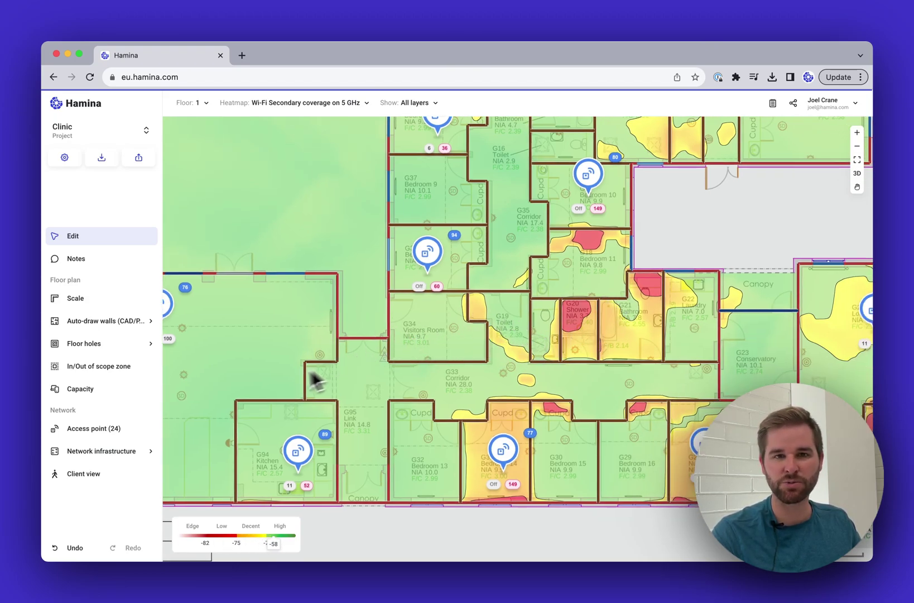
left_click(96, 371)
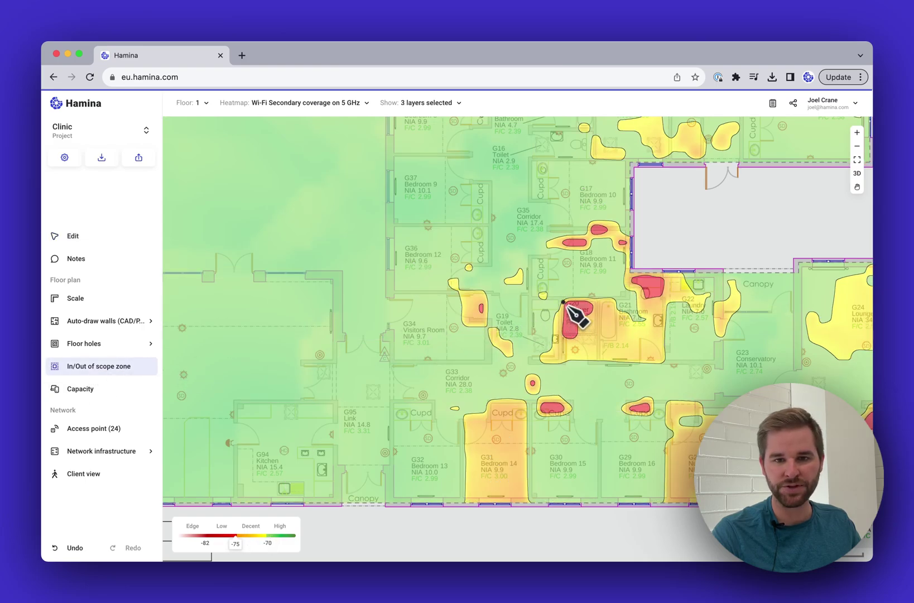
left_click_drag(573, 319, 601, 365)
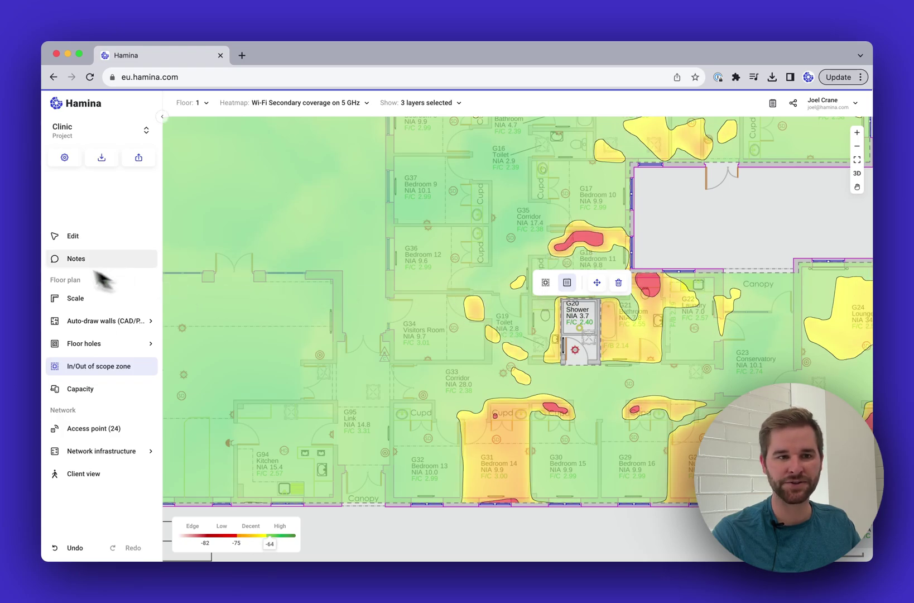
left_click(68, 238)
scroll(326, 228, "down", 5)
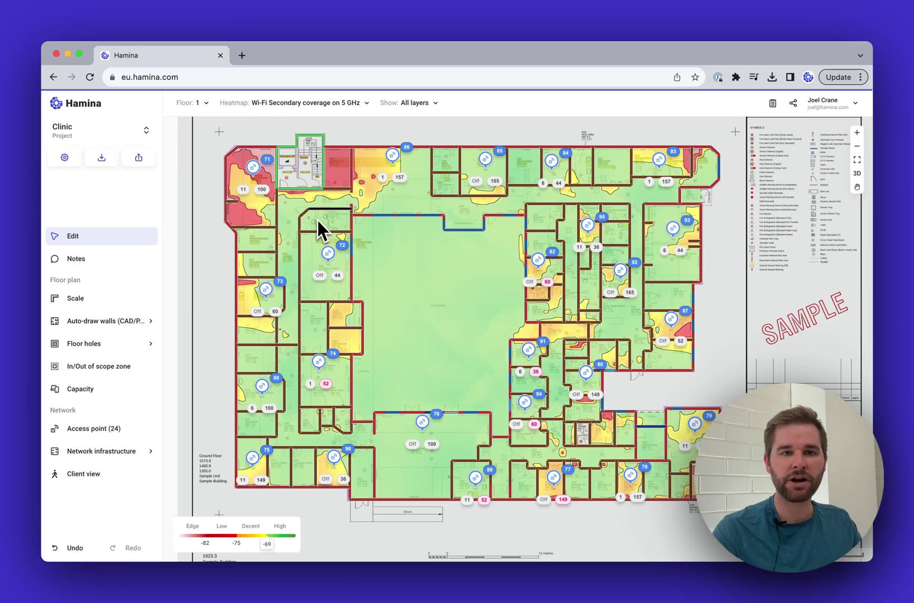
Step: Compare primary and secondary coverage on the 2.4 GHz and 5 GHz bands, ending with 5 GHz on
left_click(395, 106)
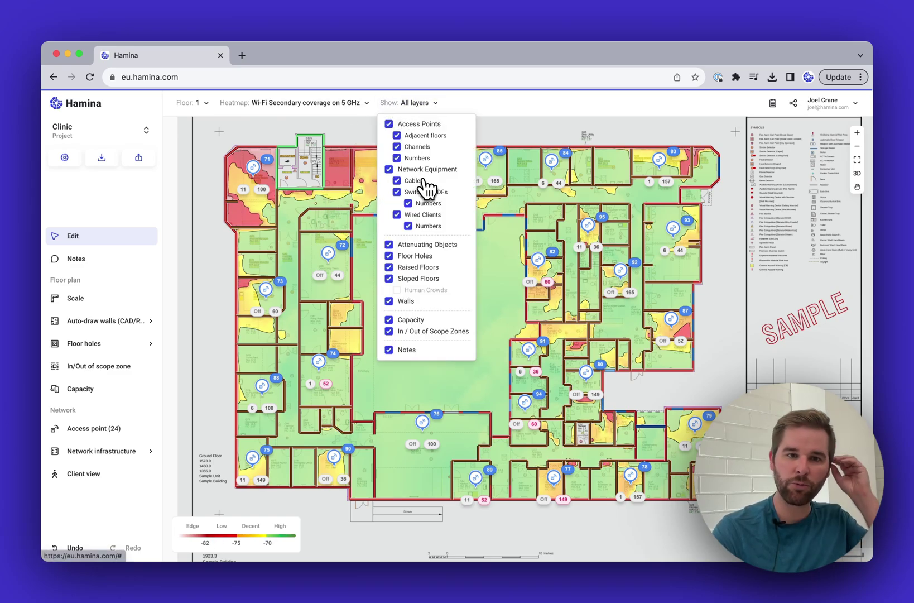
left_click(349, 103)
left_click(297, 151)
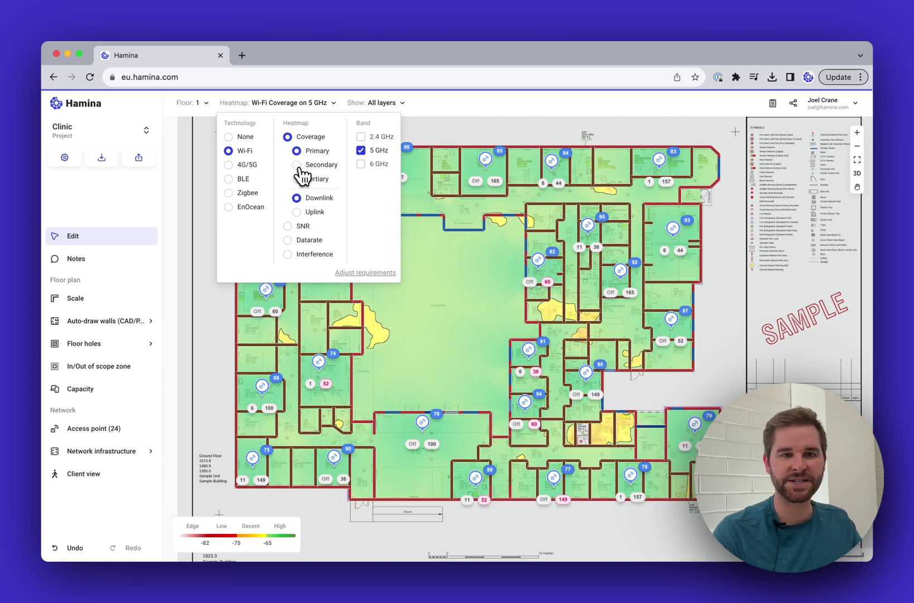
left_click(297, 165)
left_click(360, 150)
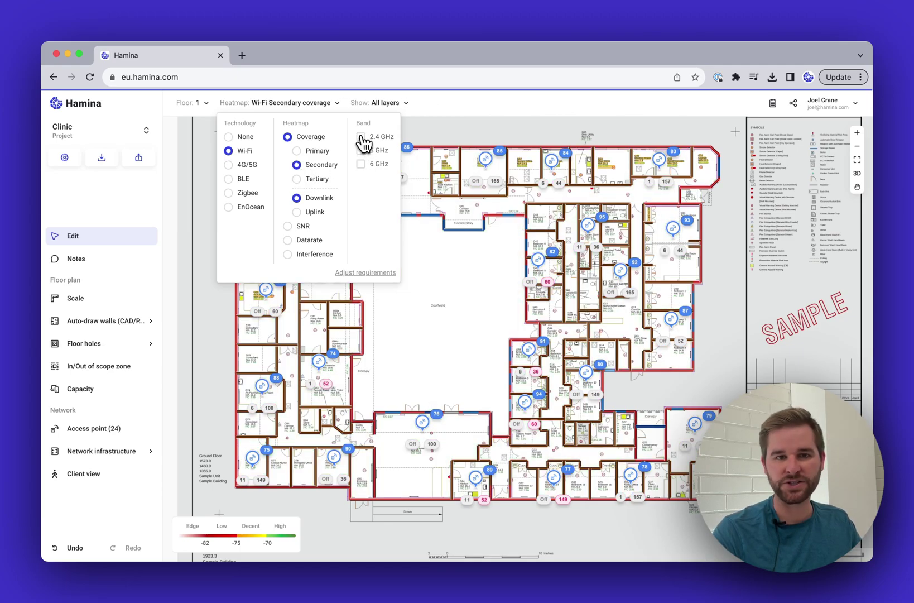
left_click(361, 138)
left_click(361, 137)
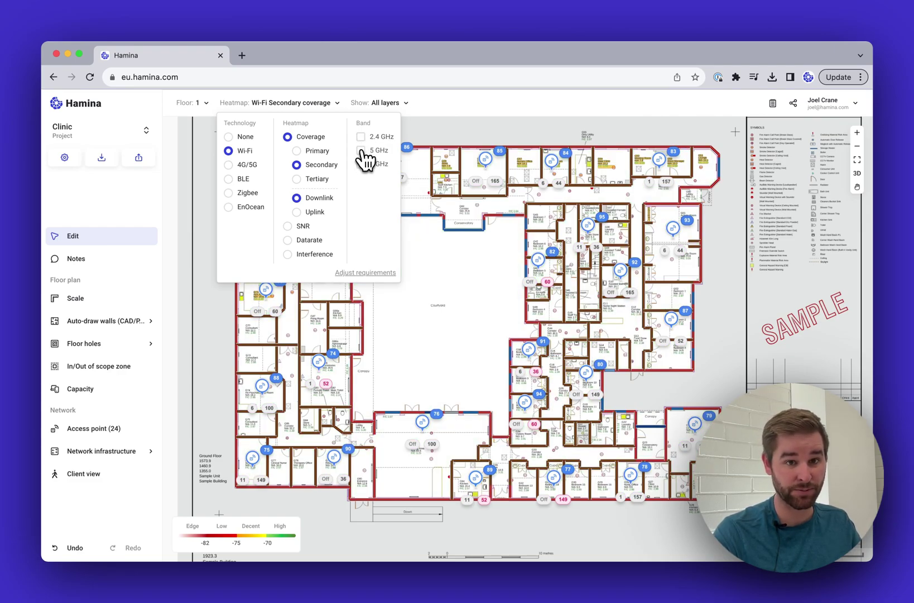
left_click(361, 150)
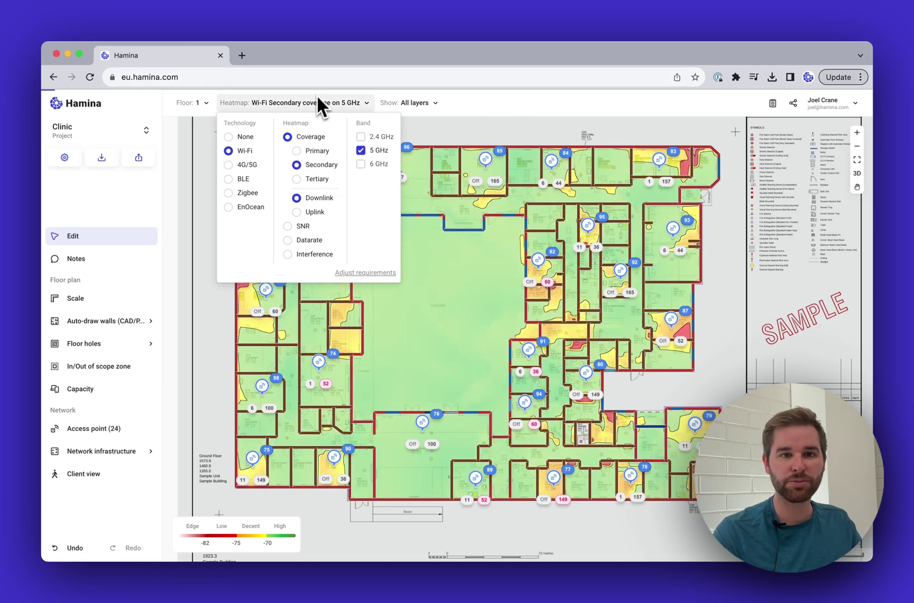
Step: Preview the SNR, data rate and interference heatmaps, then settle on primary 5 GHz coverage
left_click(292, 228)
left_click(292, 194)
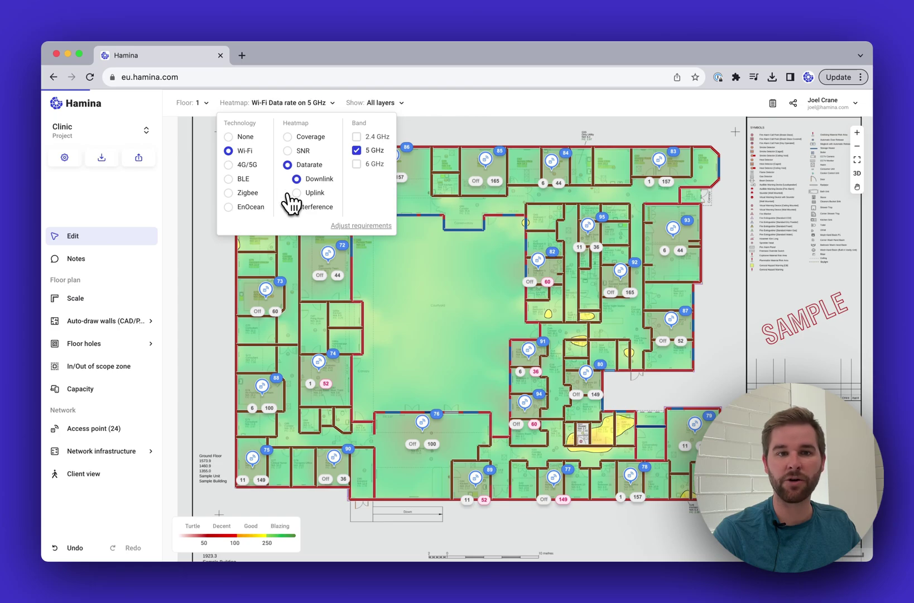
left_click(295, 218)
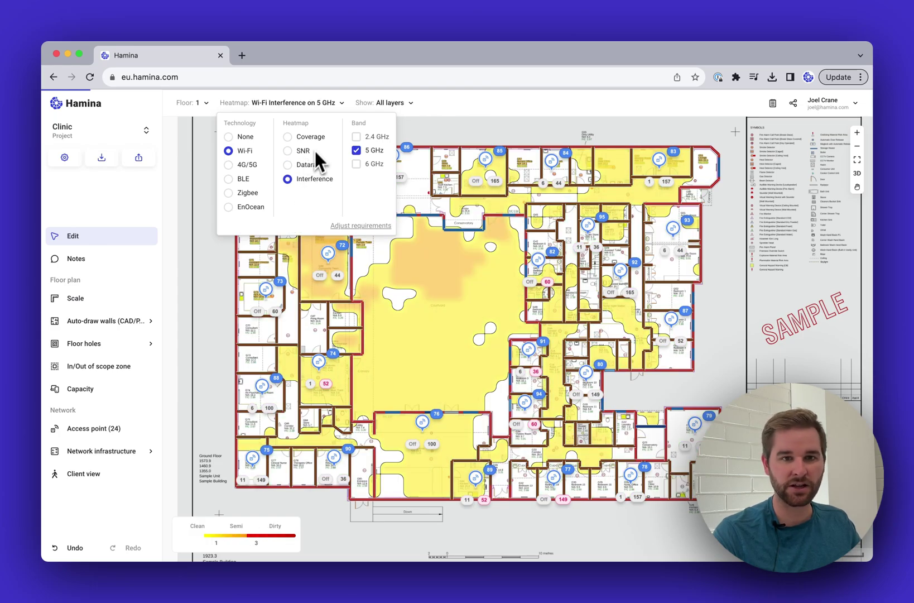
left_click(287, 136)
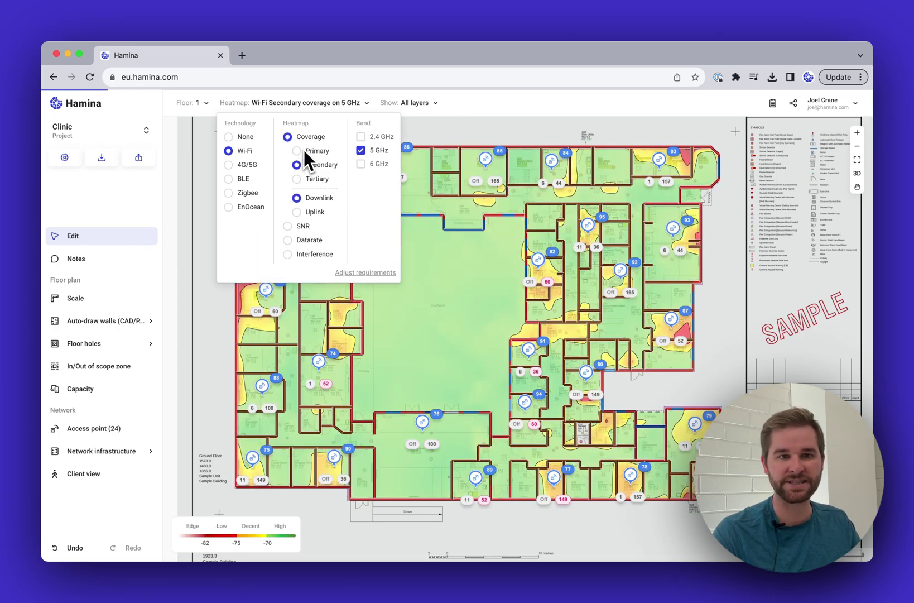
left_click(307, 152)
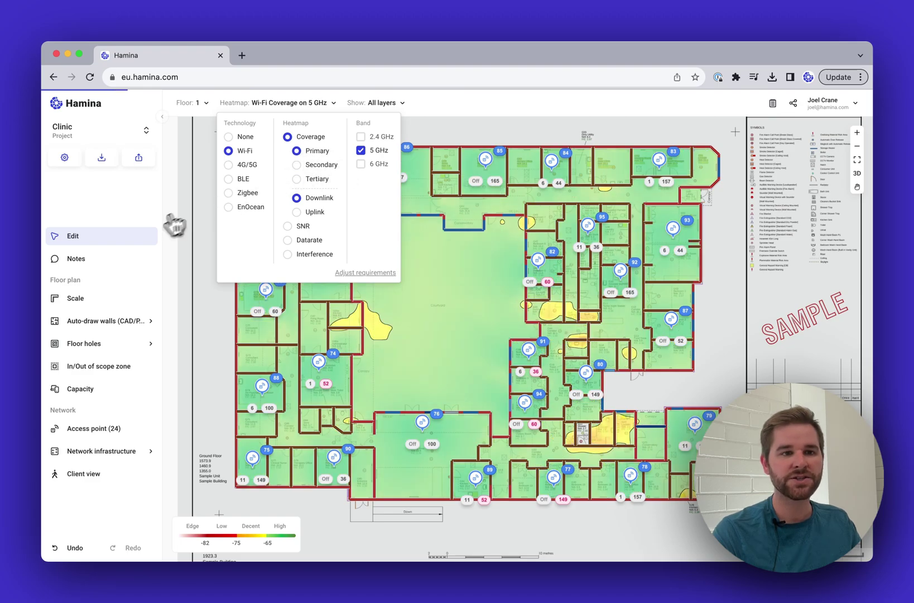
left_click(133, 241)
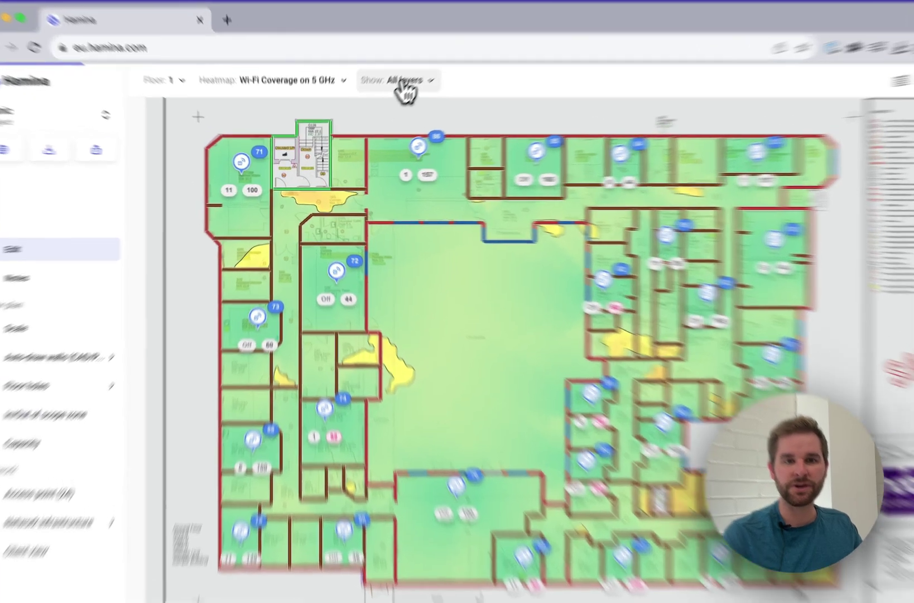
left_click(402, 83)
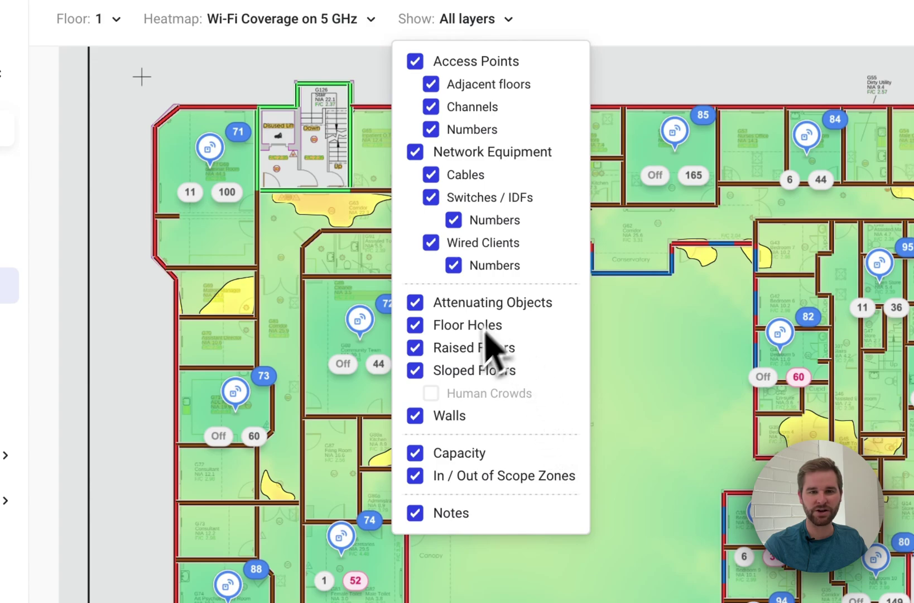
Step: Hide the walls, access point channel labels and scope zone shading, leaving 14 layers shown
left_click(433, 418)
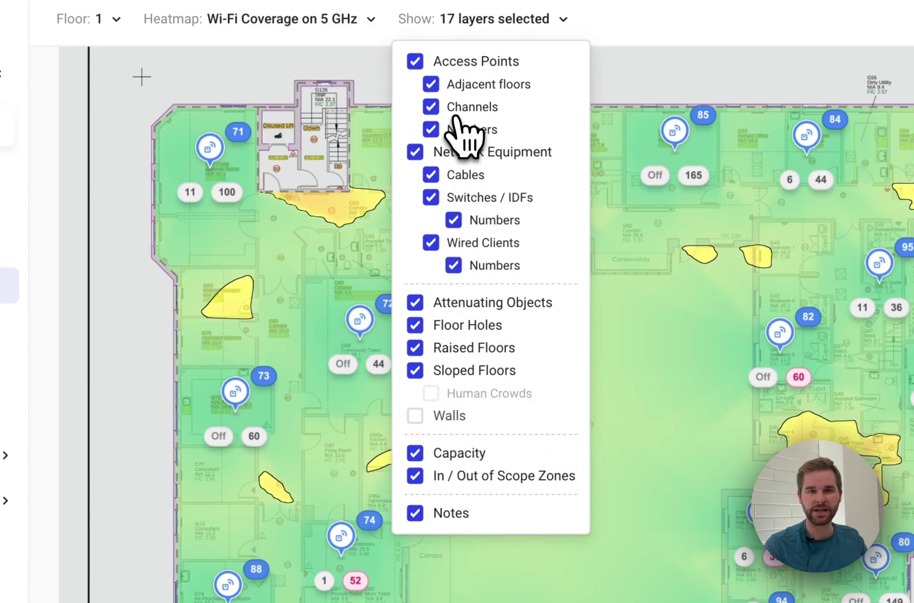
left_click(431, 107)
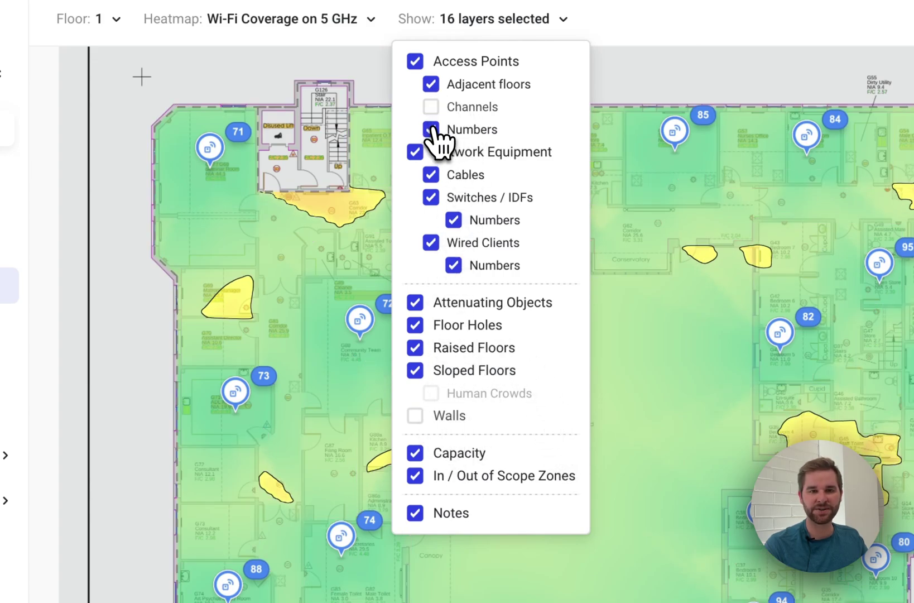
left_click(433, 130)
left_click(674, 418)
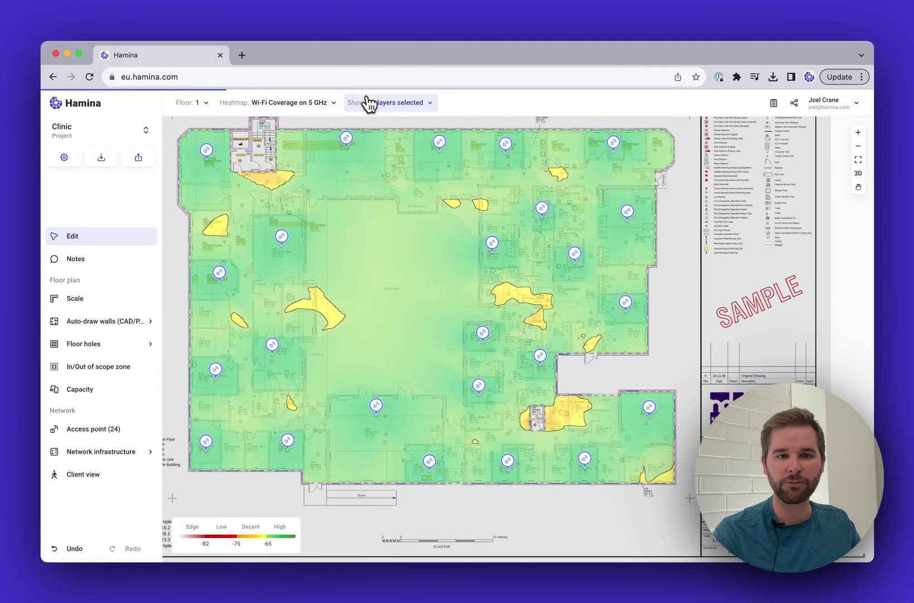
left_click(390, 84)
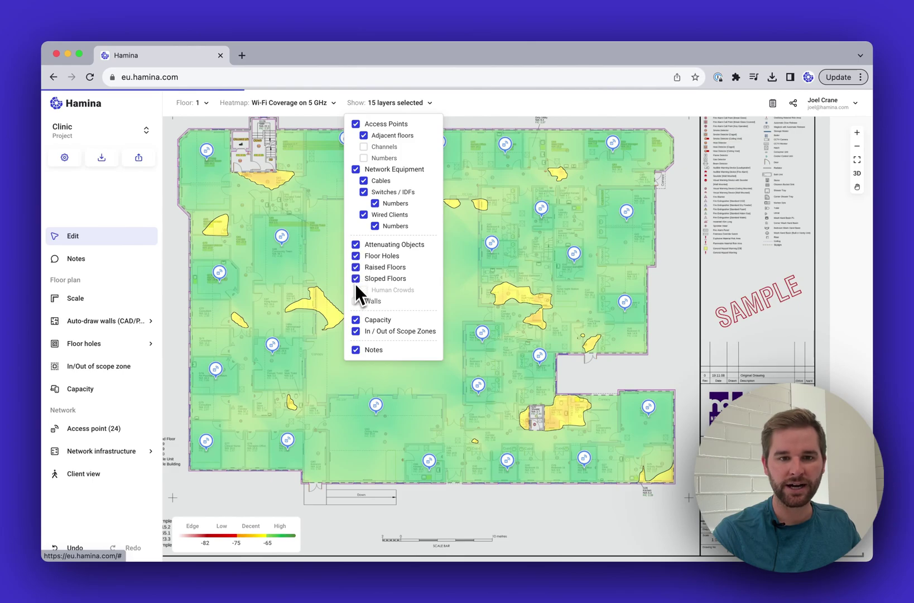
left_click(355, 332)
left_click(337, 370)
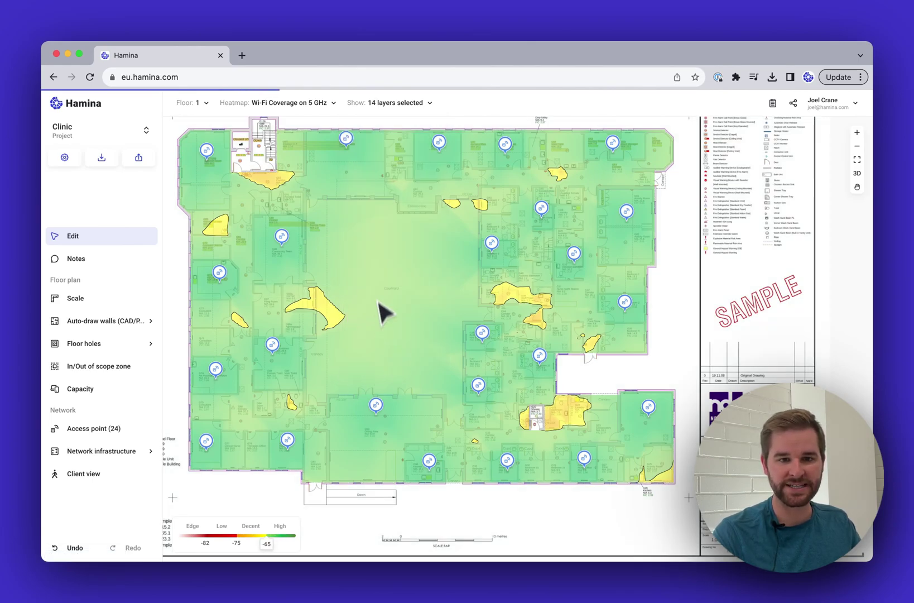
scroll(384, 282, "down", 1)
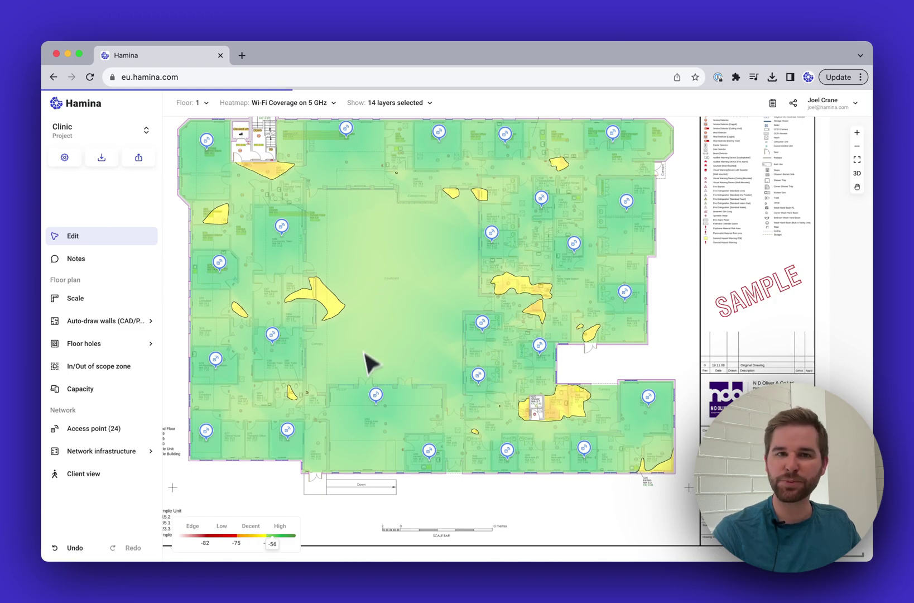
Step: Set up a new switch device with 24 total ports and a 300 W power budget
left_click(122, 456)
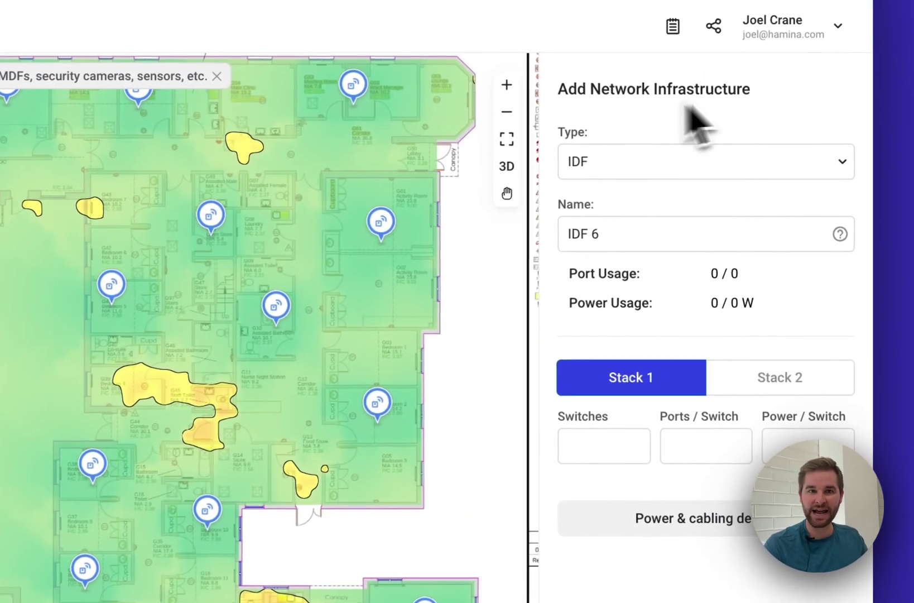
left_click(647, 162)
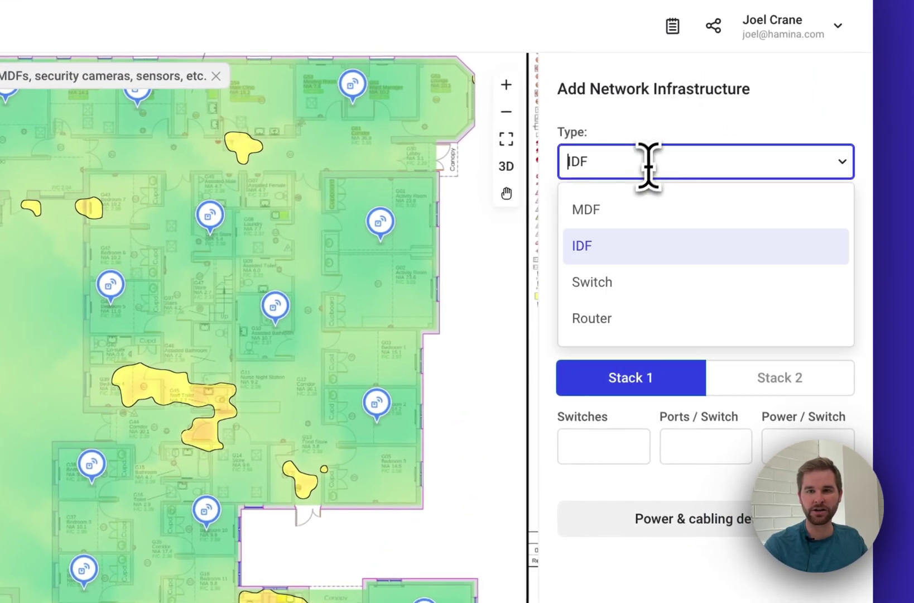
left_click(628, 294)
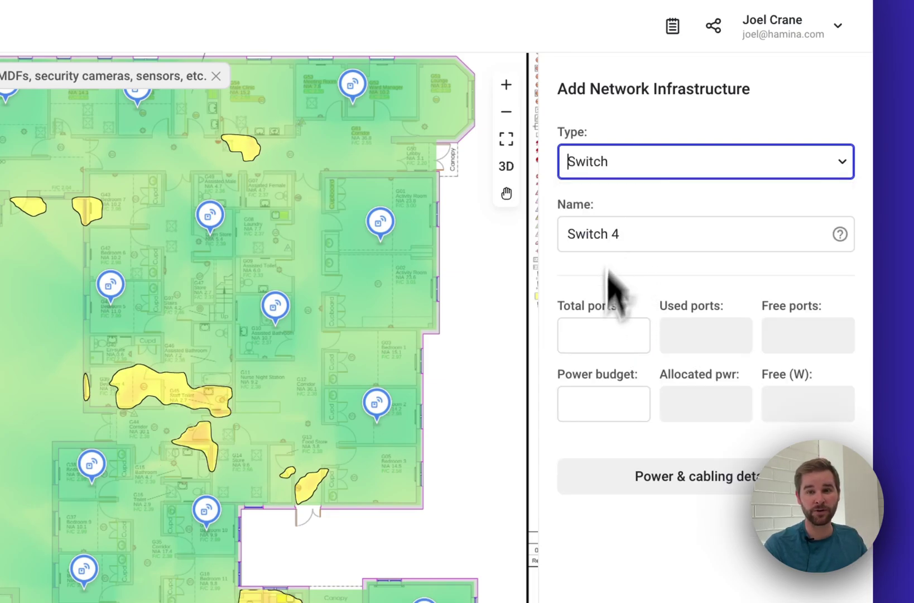
left_click(597, 332)
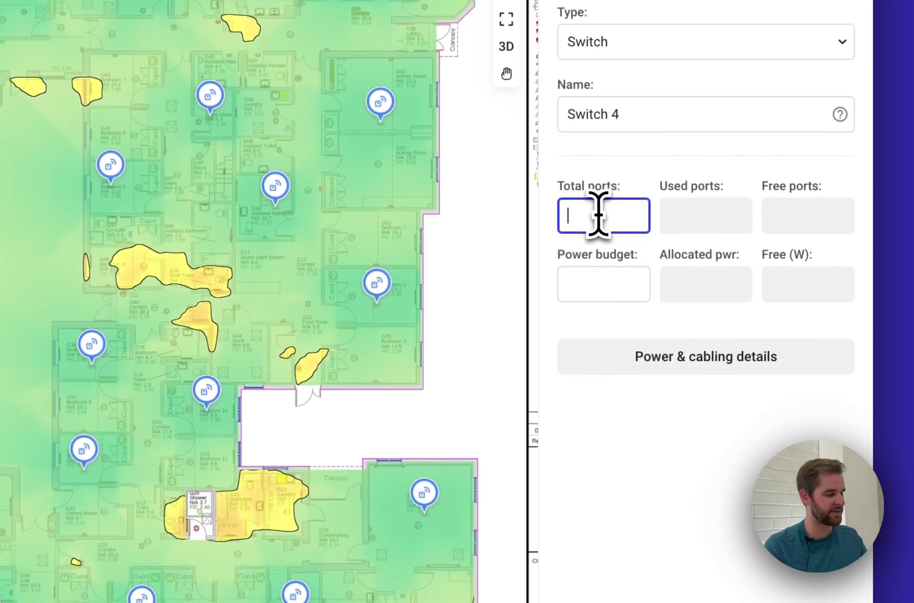
type("24")
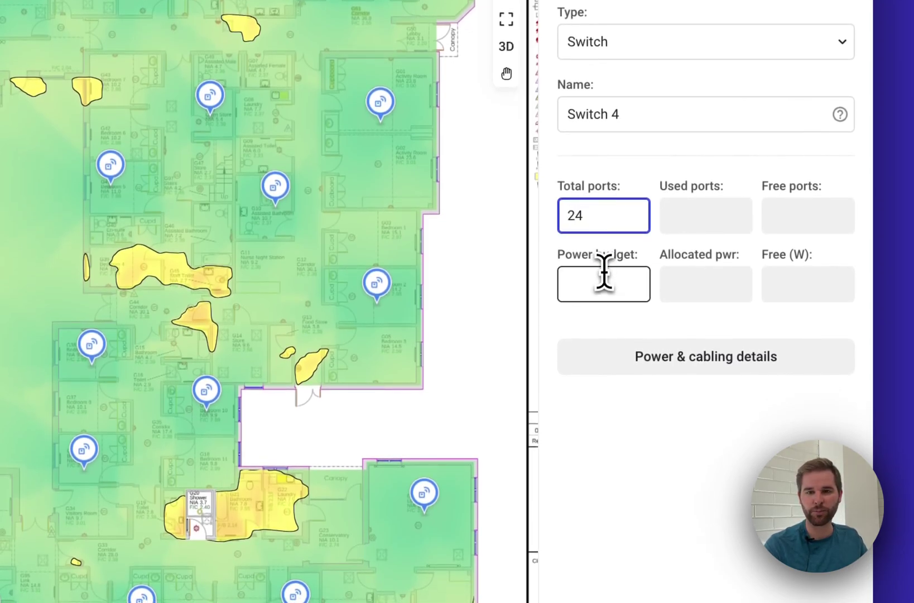
left_click(614, 276)
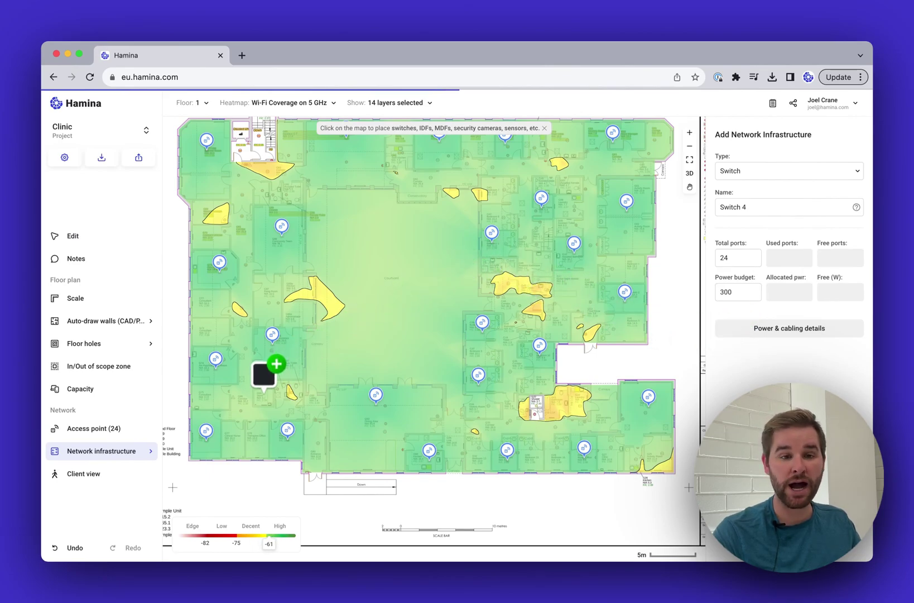
Step: Place Switch 4 on the left and Switch 5 near the top, reviewing each one's port usage
left_click(264, 392)
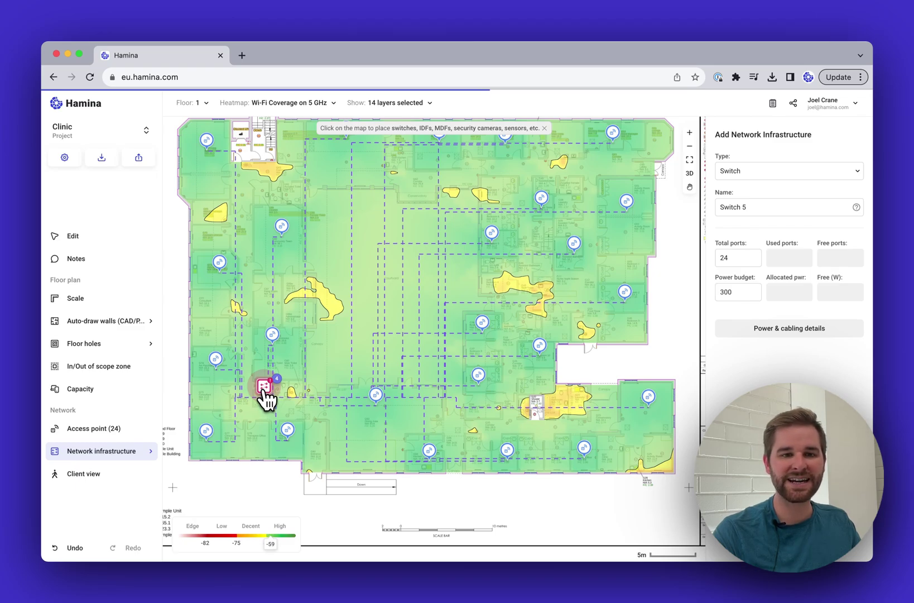
left_click(265, 391)
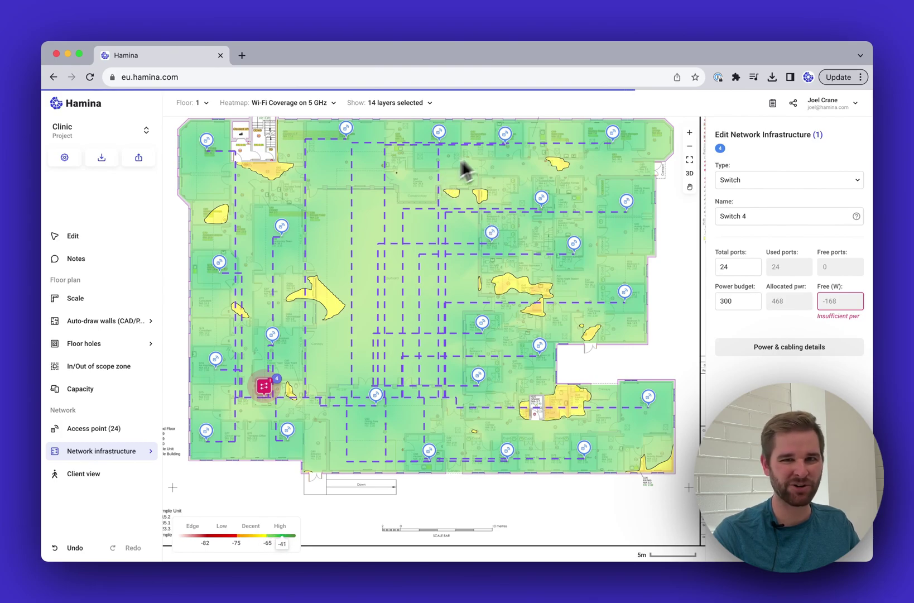
key("Escape")
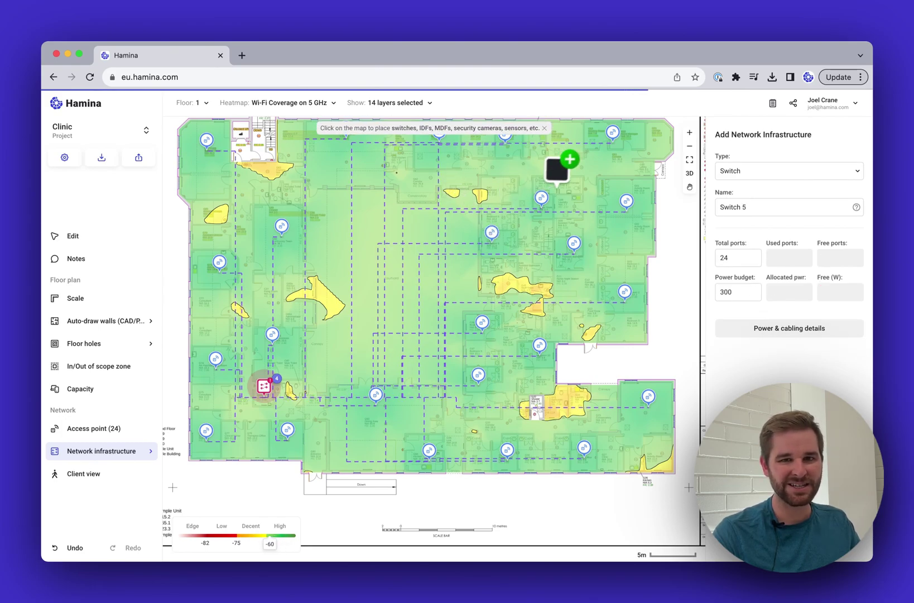
left_click(542, 173)
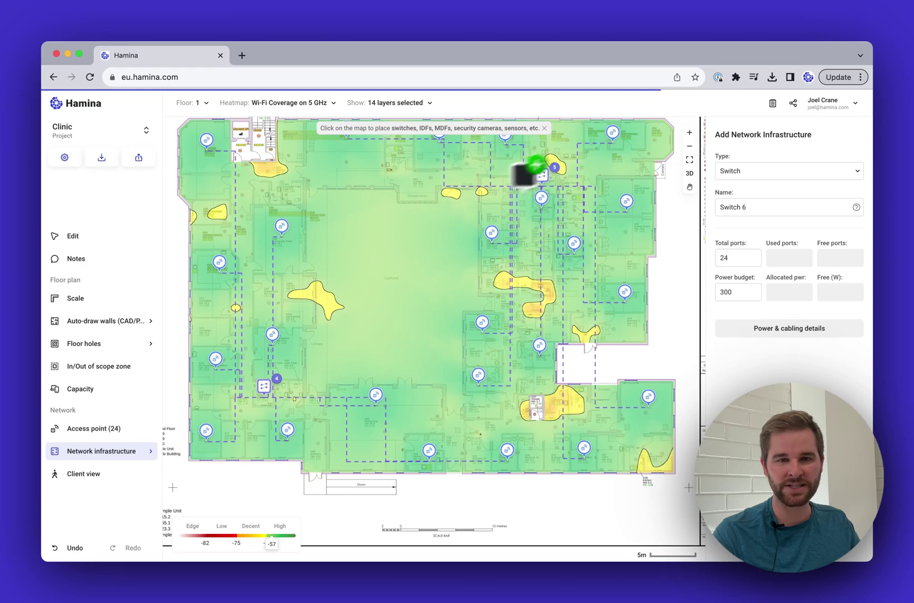
left_click(265, 387)
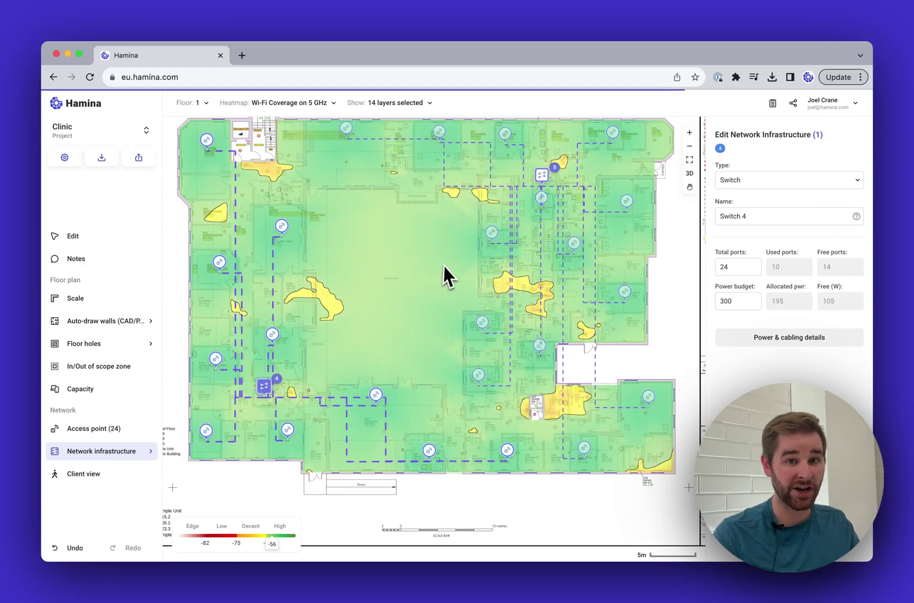
left_click(541, 176)
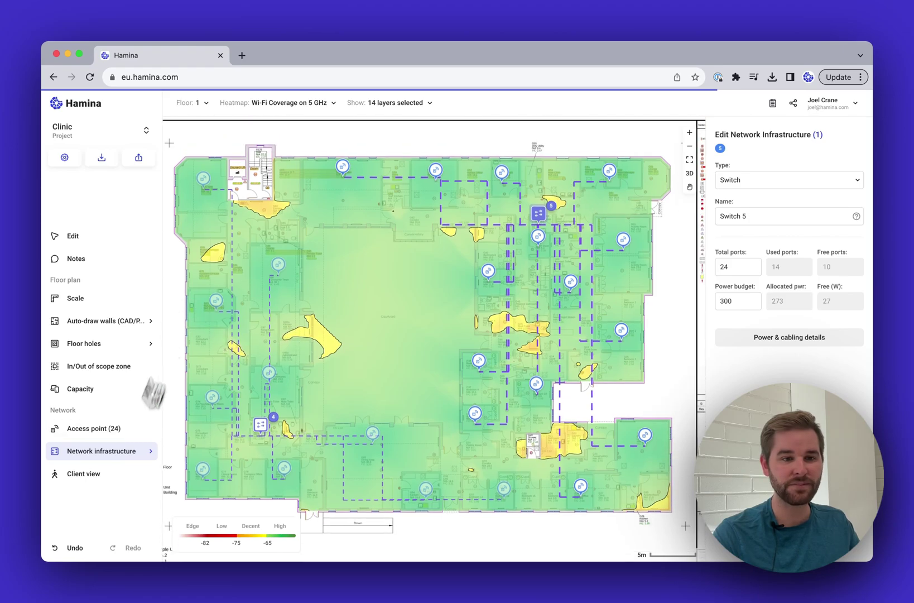
left_click(128, 455)
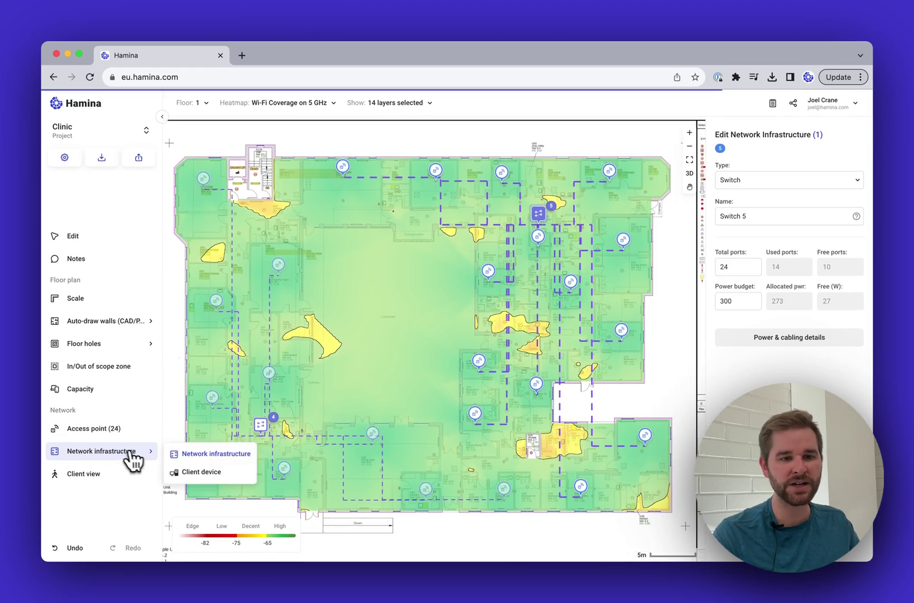
Step: Turn the heatmap off and choose Desk Phone as the client device type
left_click(187, 472)
left_click(289, 104)
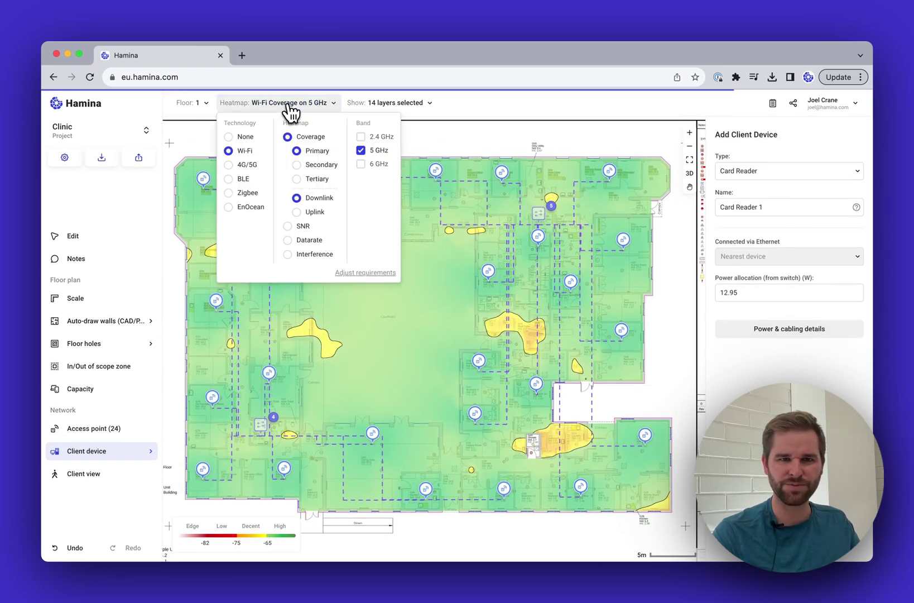
left_click(230, 139)
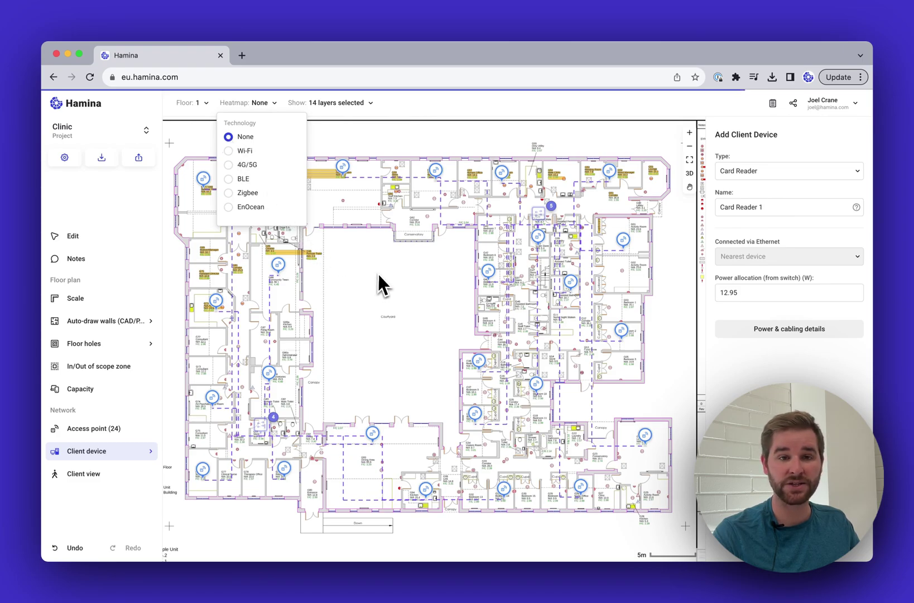
left_click(749, 173)
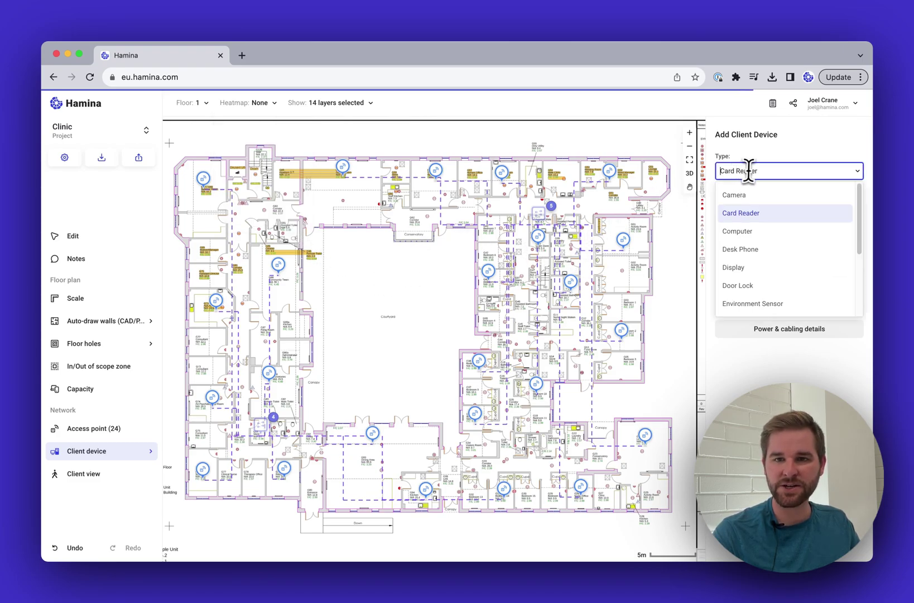
left_click(741, 249)
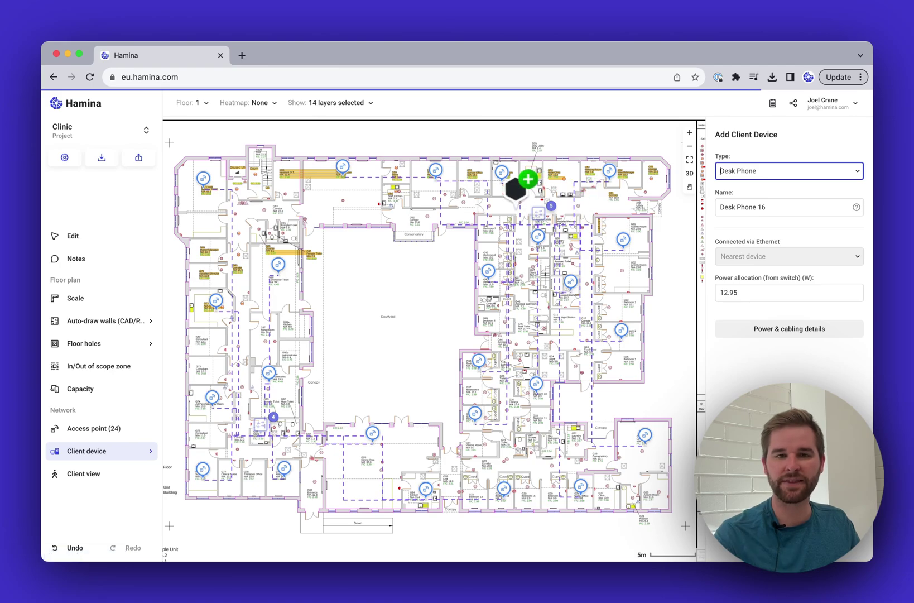
Step: Place desk phones 16–19 in the top-row rooms G53, G55, G57 and the next room
scroll(524, 181, "up", 5)
scroll(515, 190, "up", 5)
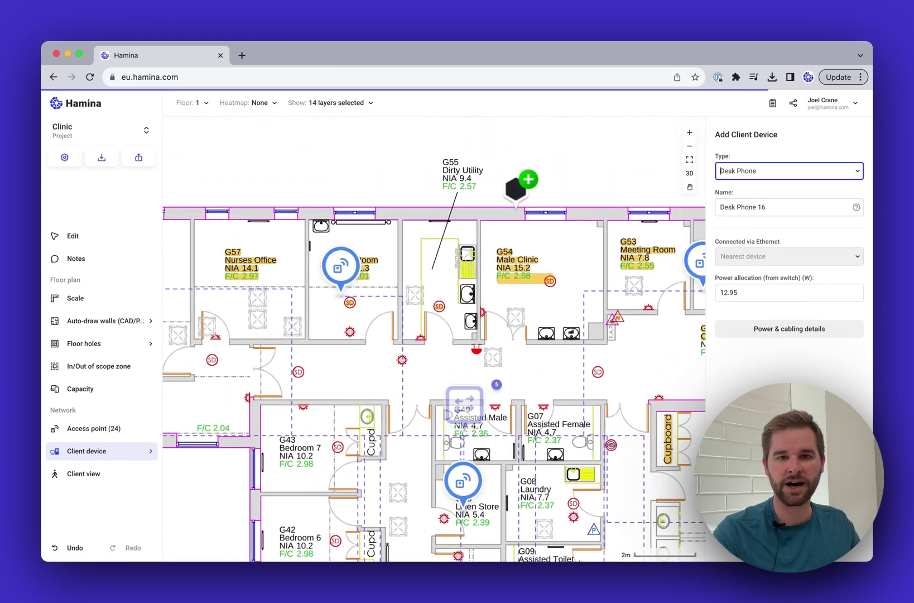
left_click(596, 276)
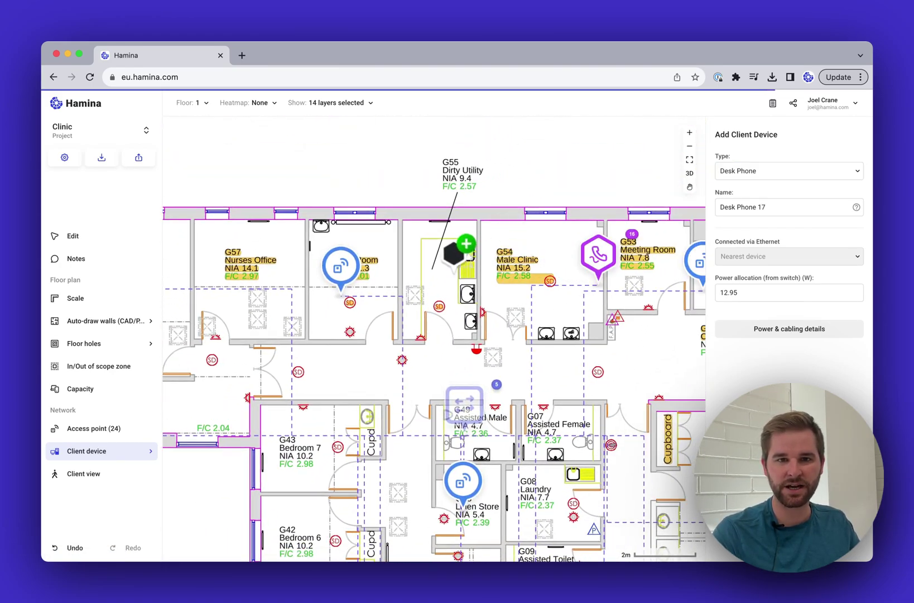
left_click(389, 254)
left_click(296, 254)
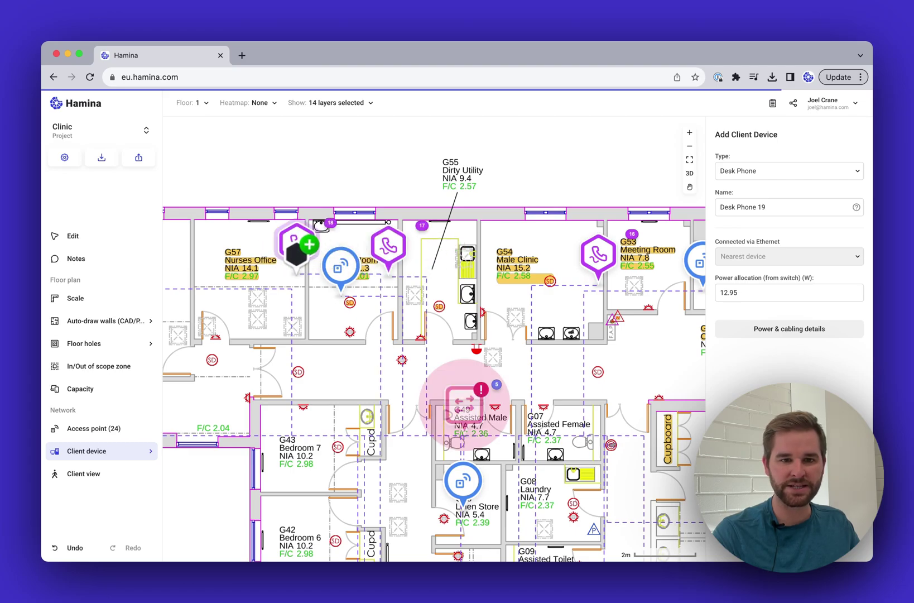
scroll(300, 267, "left", 5)
left_click(300, 254)
scroll(255, 266, "left", 3)
scroll(255, 265, "down", 2)
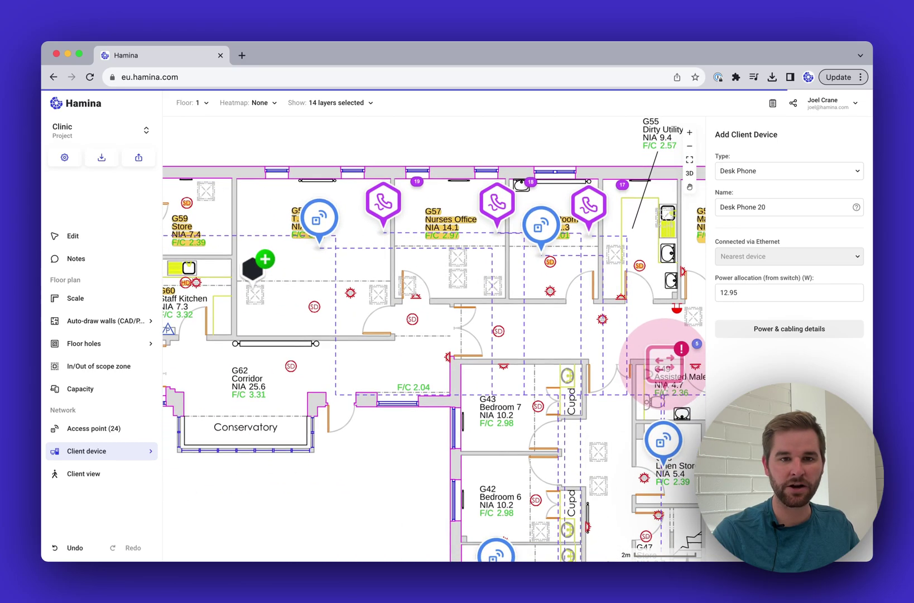
scroll(265, 258, "down", 1)
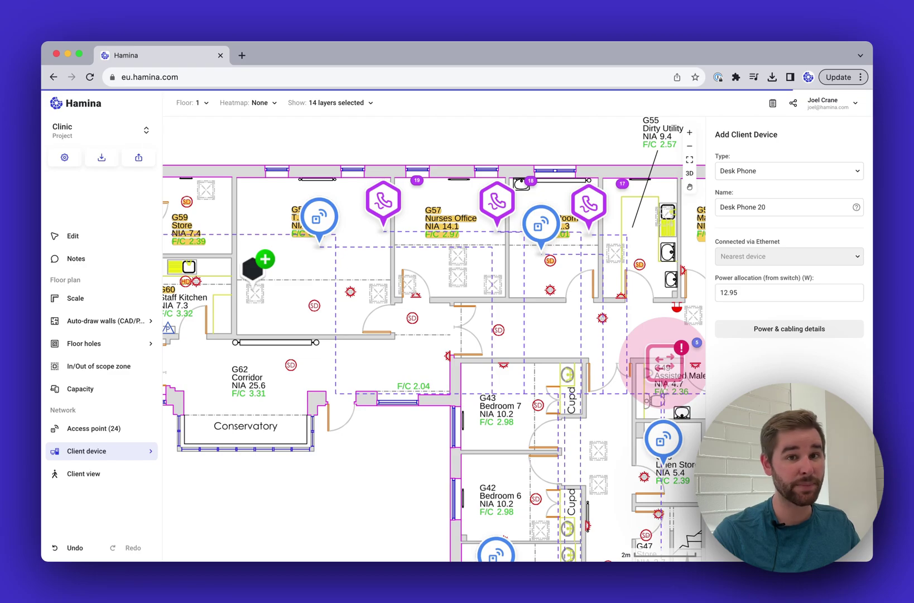
scroll(310, 262, "right", 5)
scroll(311, 262, "down", 2)
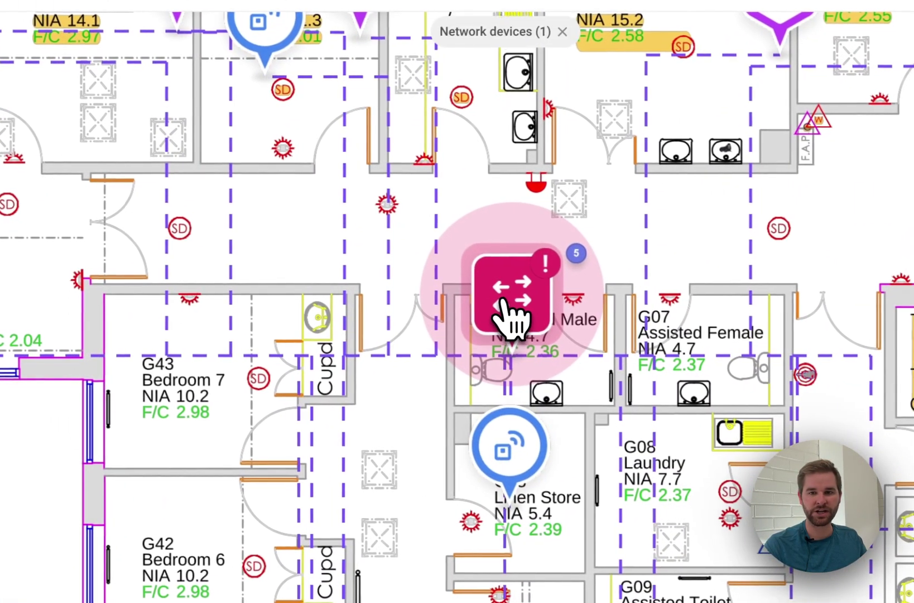
Step: Give Switch 5 48 ports and a 600 W power budget to clear its warning, then zoom out
left_click(811, 327)
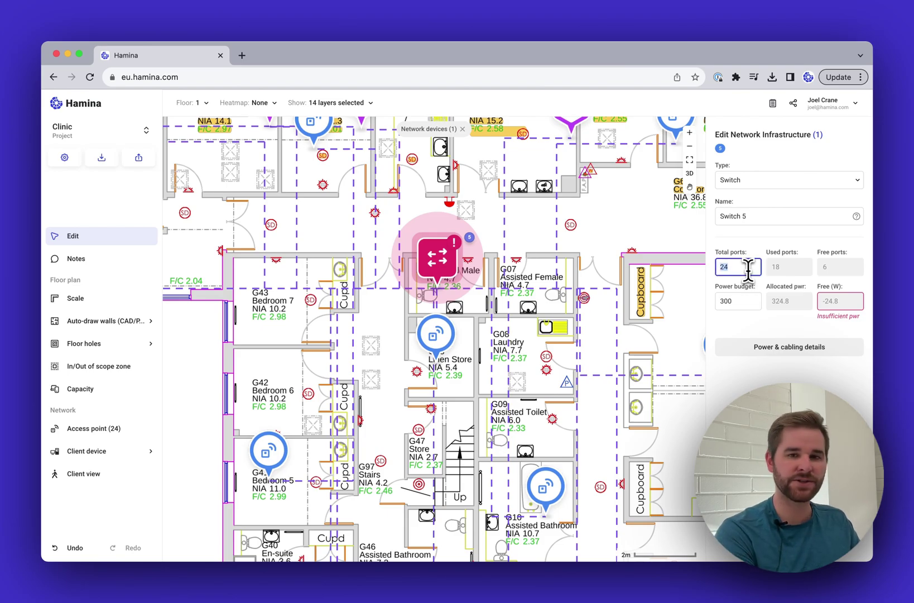
left_click(744, 301)
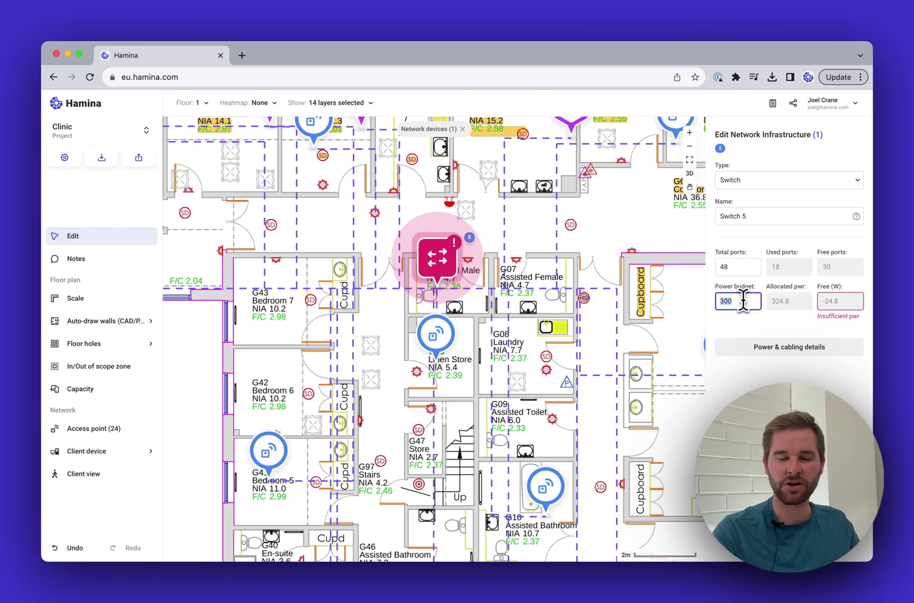
type("600")
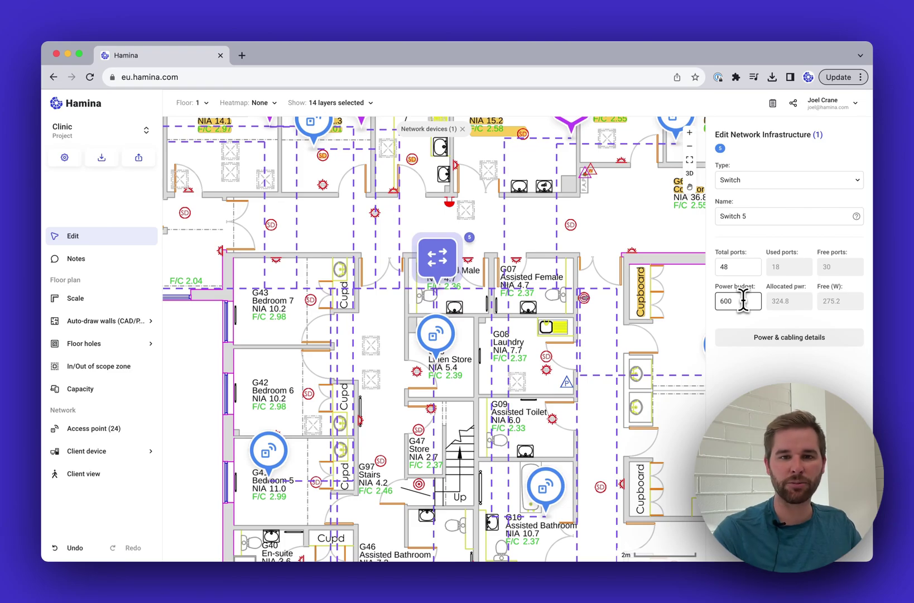
left_click(375, 334)
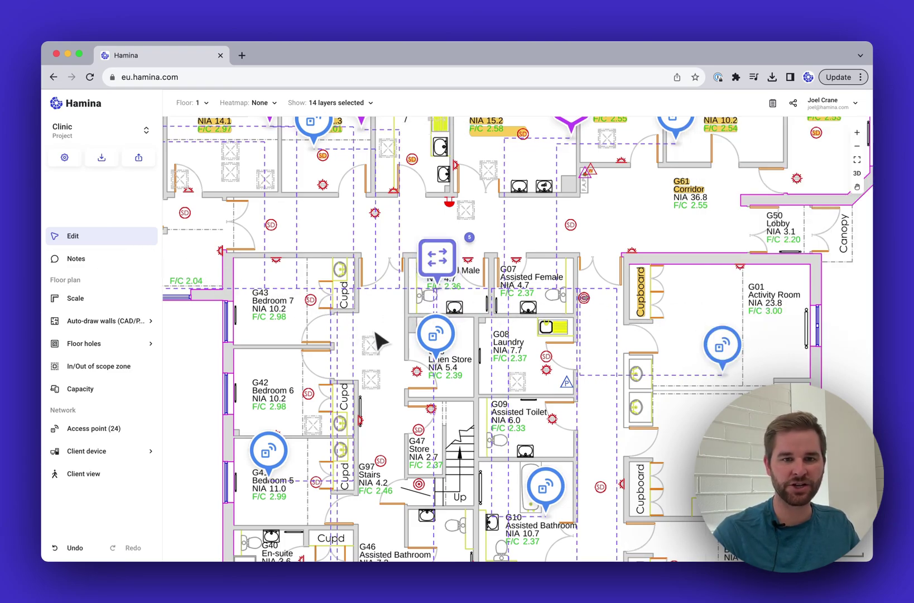
scroll(385, 342, "down", 10)
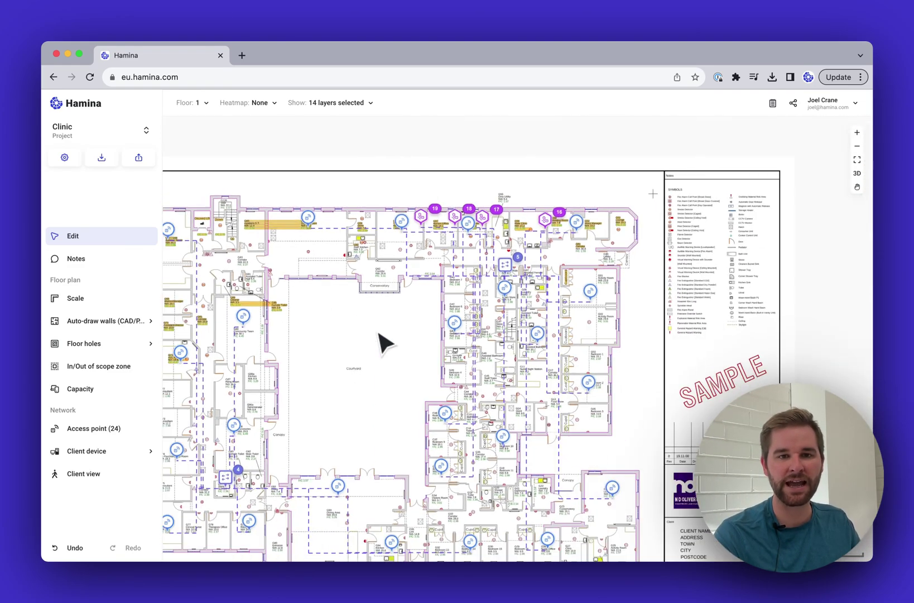
scroll(385, 342, "right", 1)
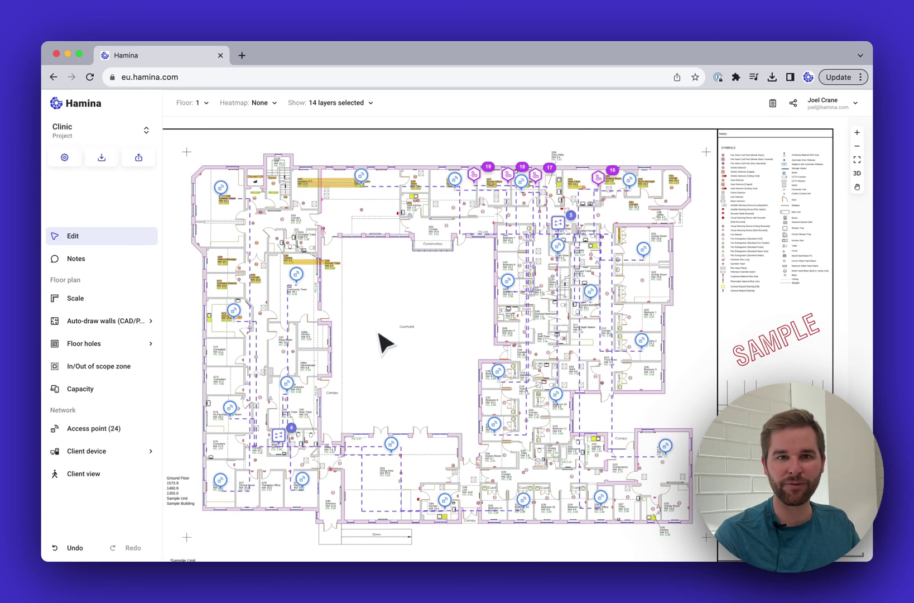
scroll(385, 342, "right", 2)
scroll(385, 343, "down", 1)
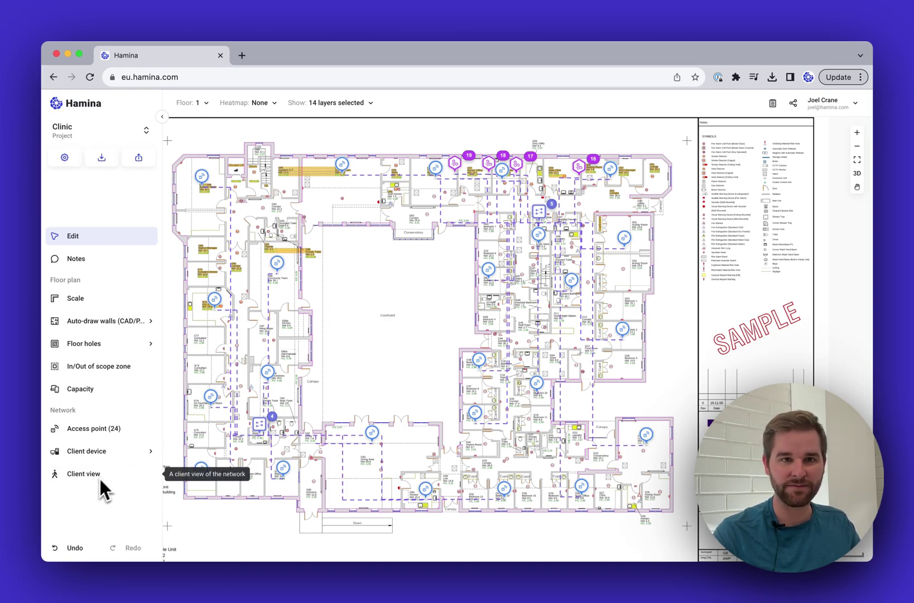
Step: Hide the Network Equipment layer, leaving 8 layers shown, and switch to Client view
left_click(326, 104)
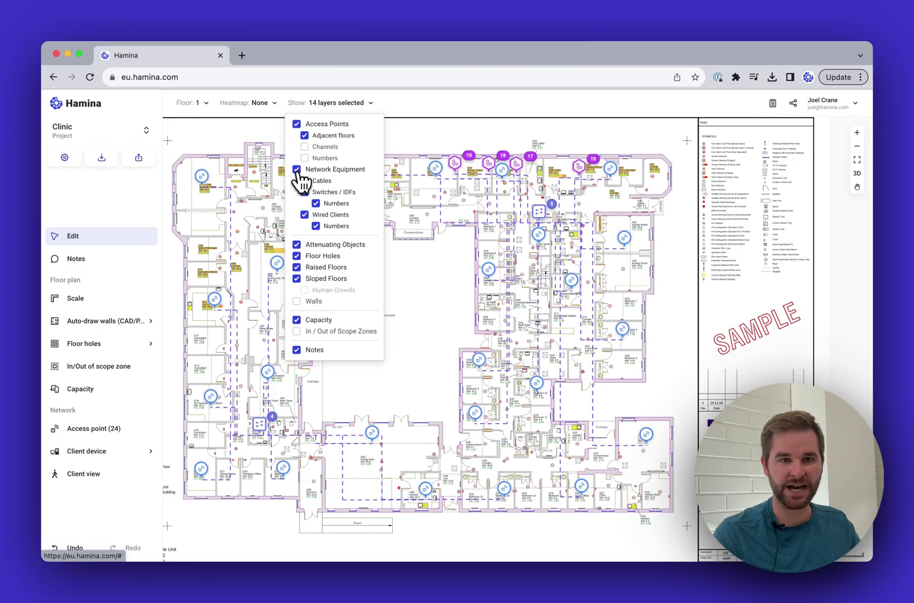
left_click(298, 172)
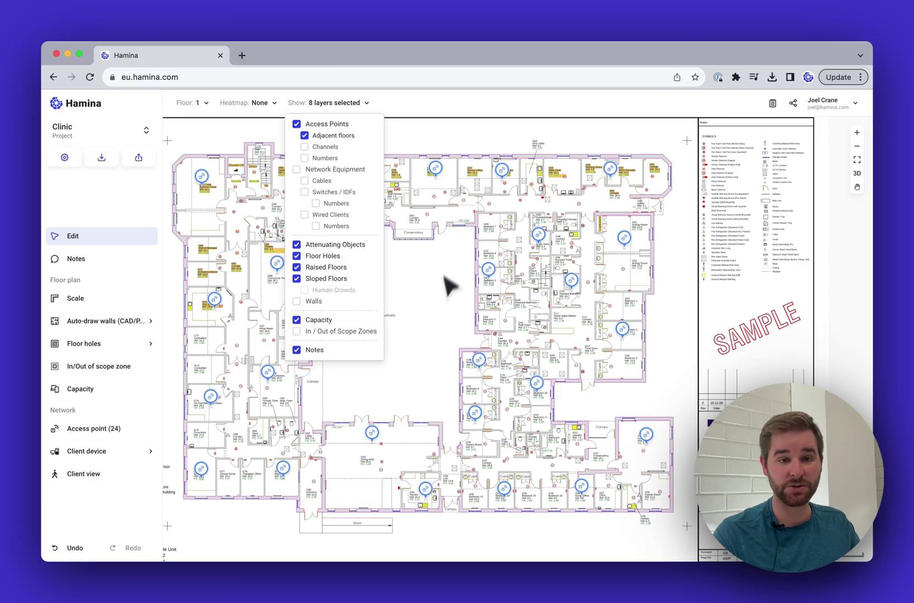
left_click(419, 321)
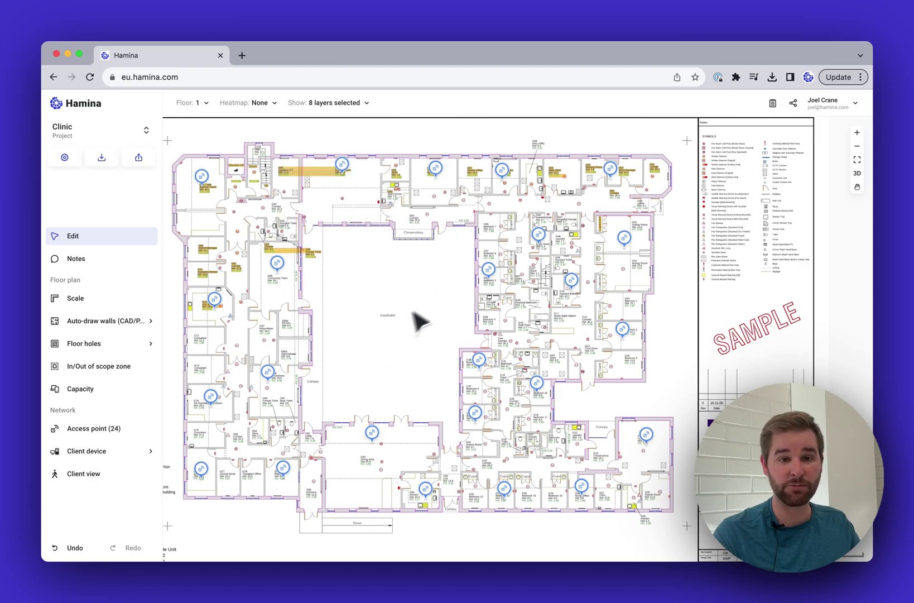
left_click(114, 475)
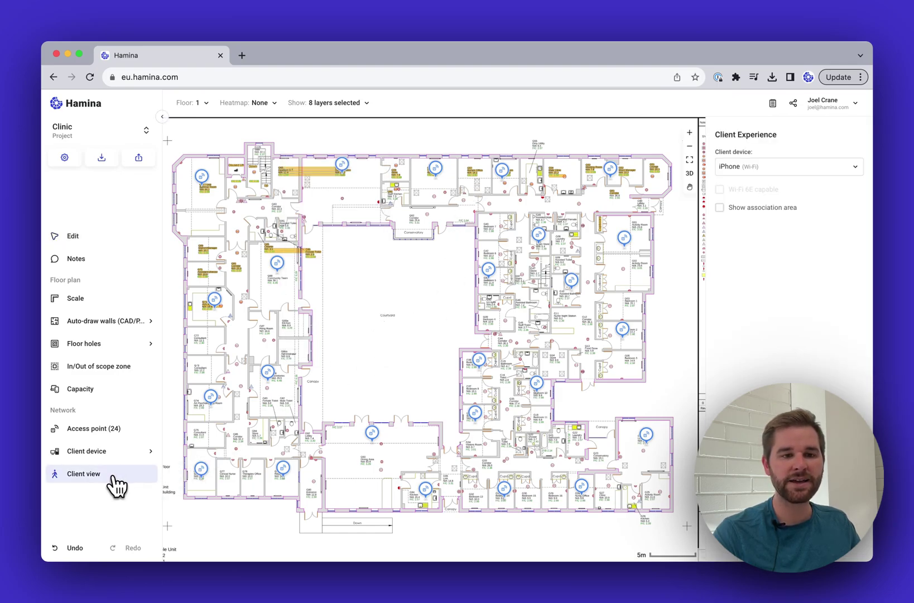
Step: Choose iPhone as the Wi-Fi client and place it in the upper-left corridor
left_click(855, 166)
mouse_move(836, 187)
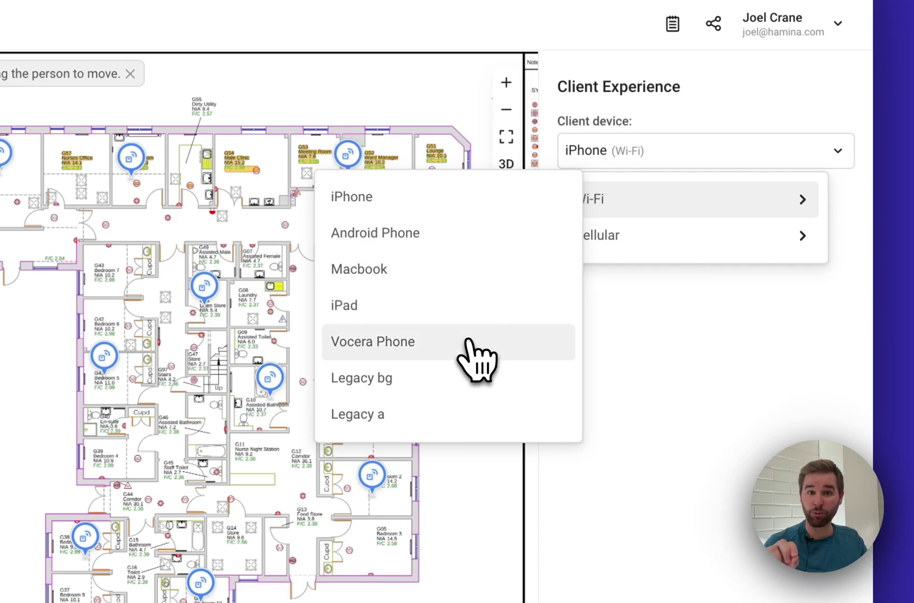
left_click(460, 201)
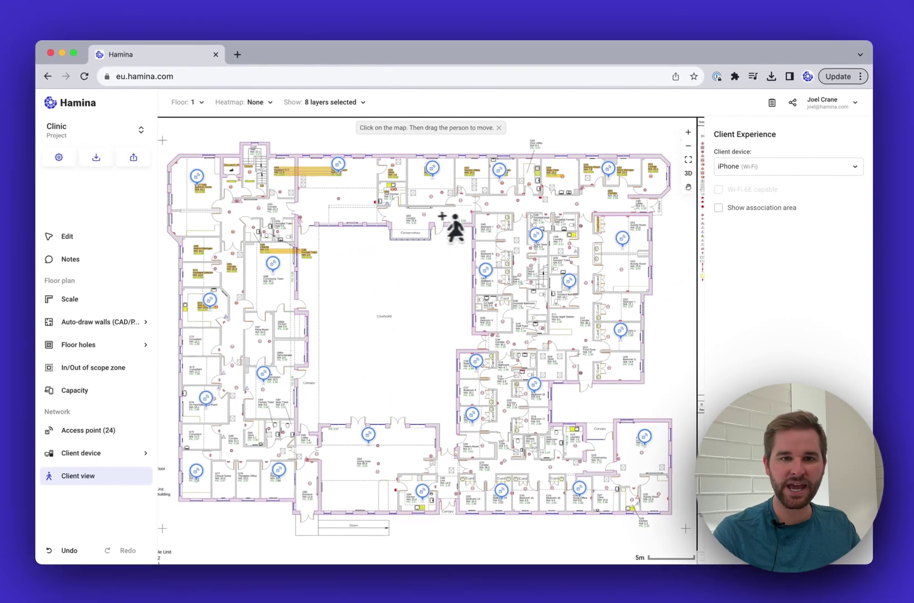
left_click_drag(426, 231, 269, 221)
Step: Move the iPhone client through G81 Corridor, G87, G86 and G93 Dining Area, reading signal strength
scroll(255, 207, "up", 5)
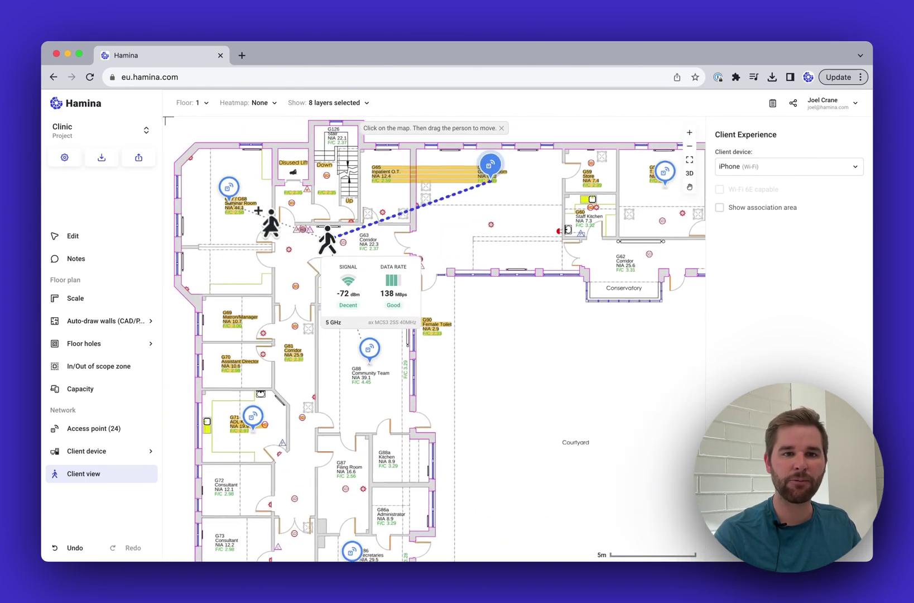
left_click_drag(342, 262, 314, 396)
scroll(314, 396, "down", 5)
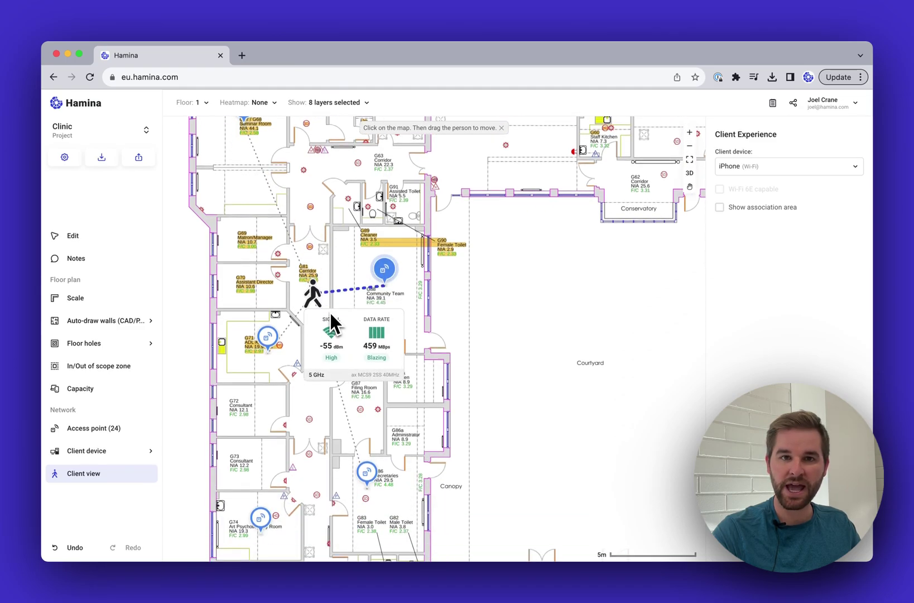
left_click_drag(319, 301, 319, 385)
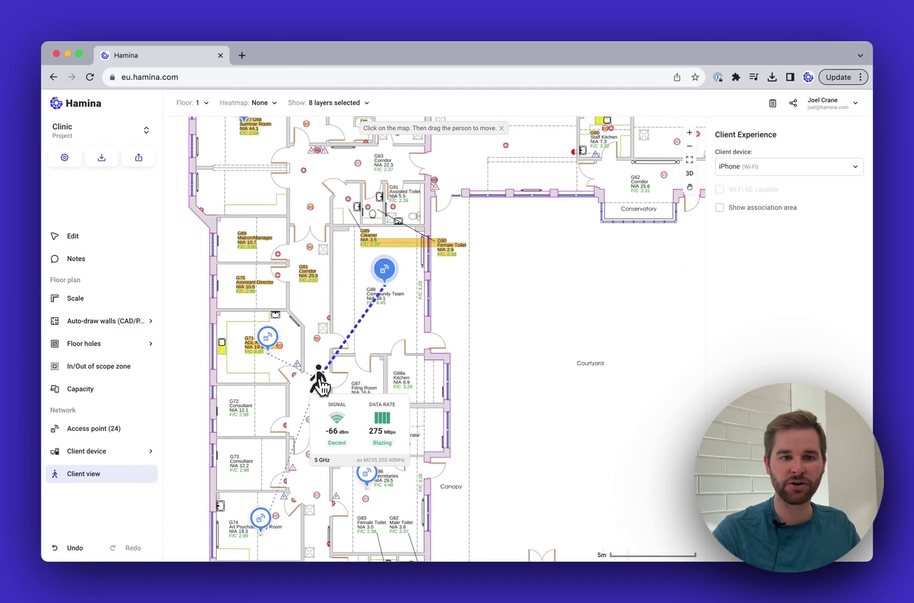
scroll(339, 279, "down", 5)
left_click_drag(323, 268, 327, 390)
scroll(357, 291, "down", 5)
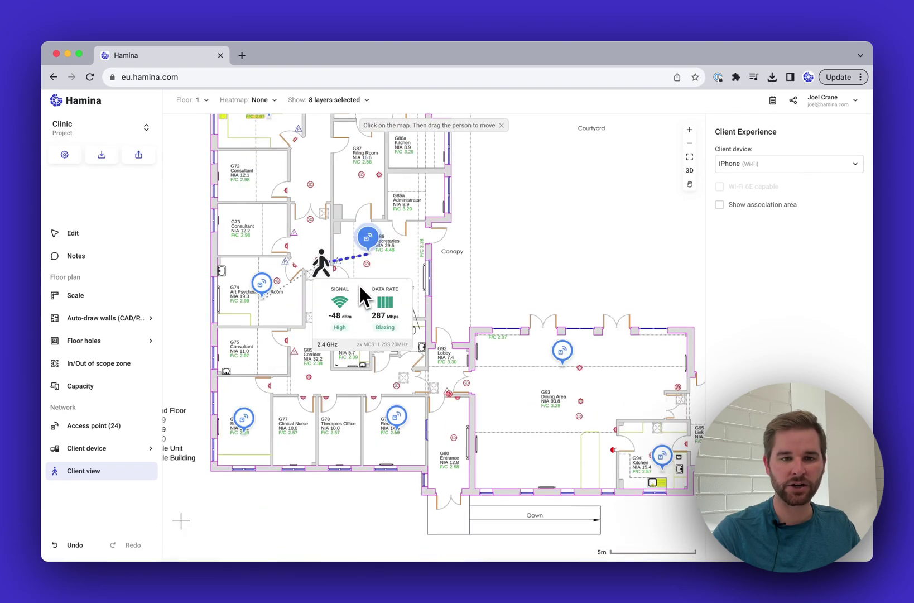
left_click_drag(324, 273, 535, 396)
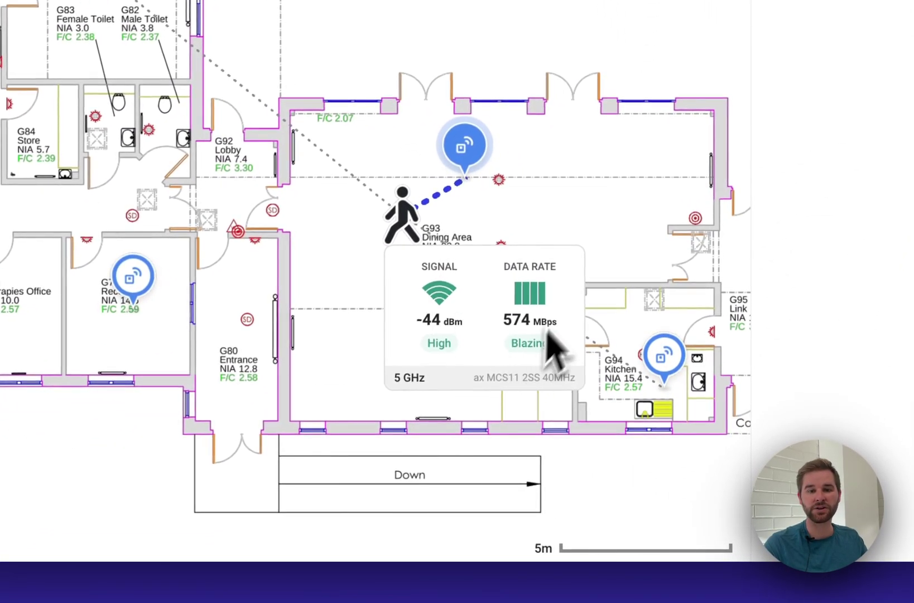
left_click_drag(408, 212, 81, 230)
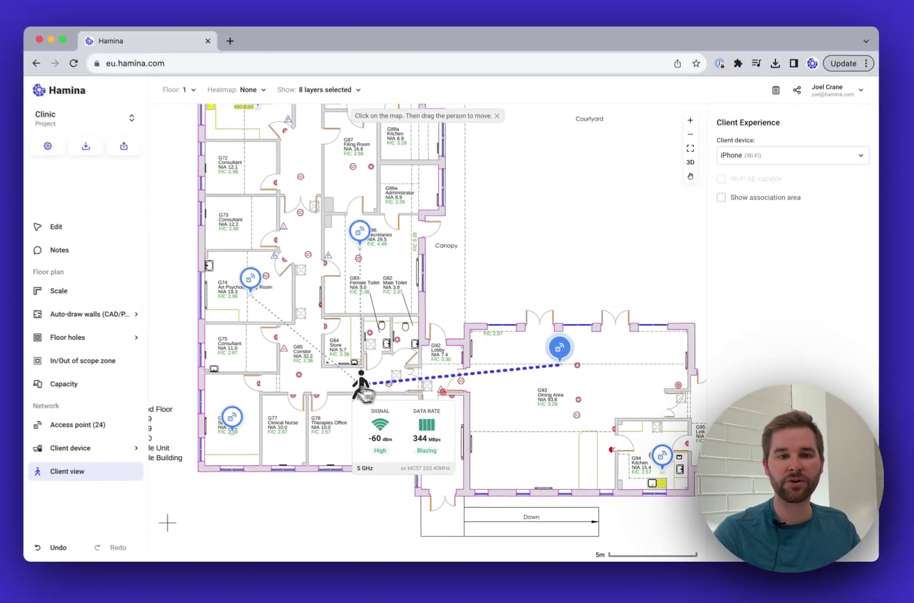
left_click_drag(365, 394, 310, 190)
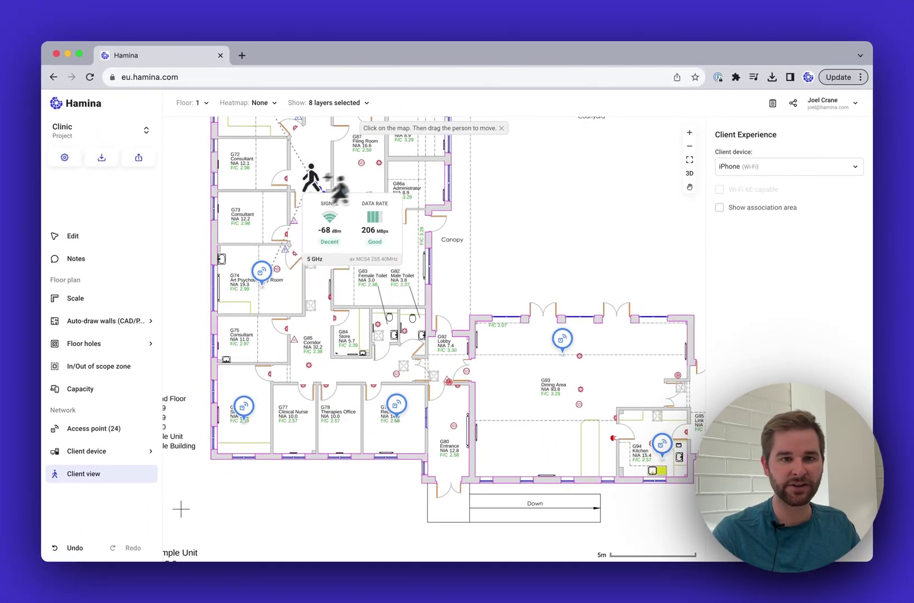
scroll(460, 280, "up", 3)
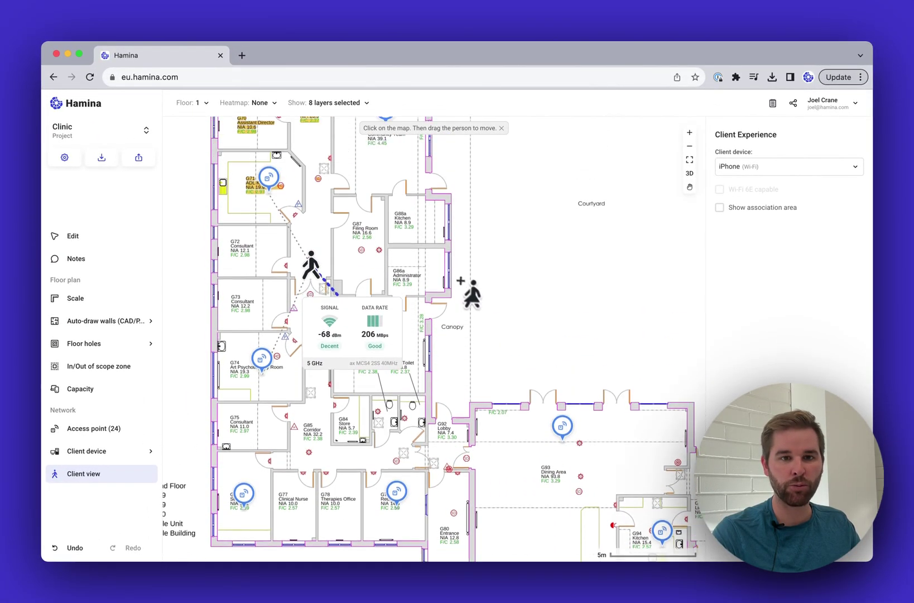
scroll(460, 281, "up", 3)
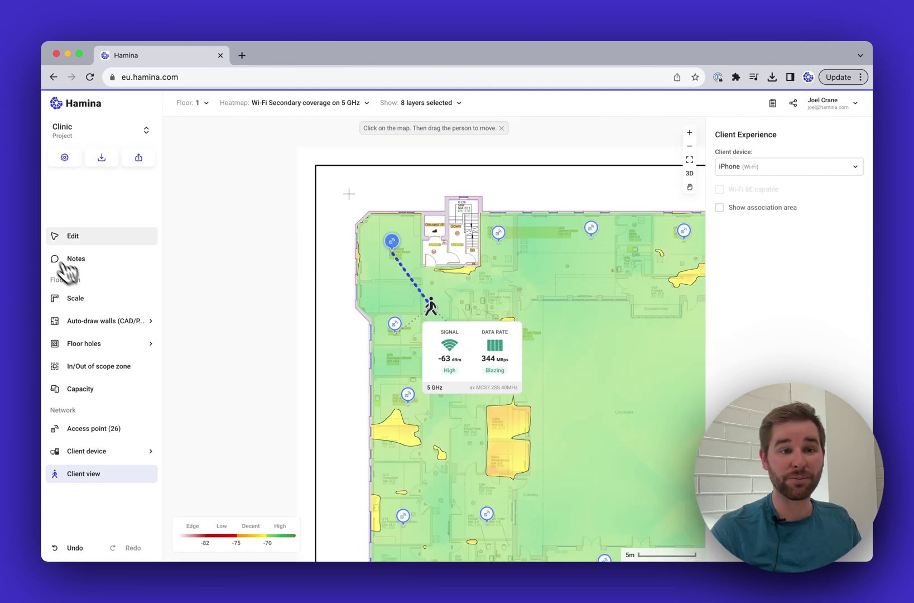
Step: Return to edit mode showing the full-floor 5 GHz secondary coverage heatmap, then check the account menu
left_click(73, 237)
scroll(586, 351, "down", 5)
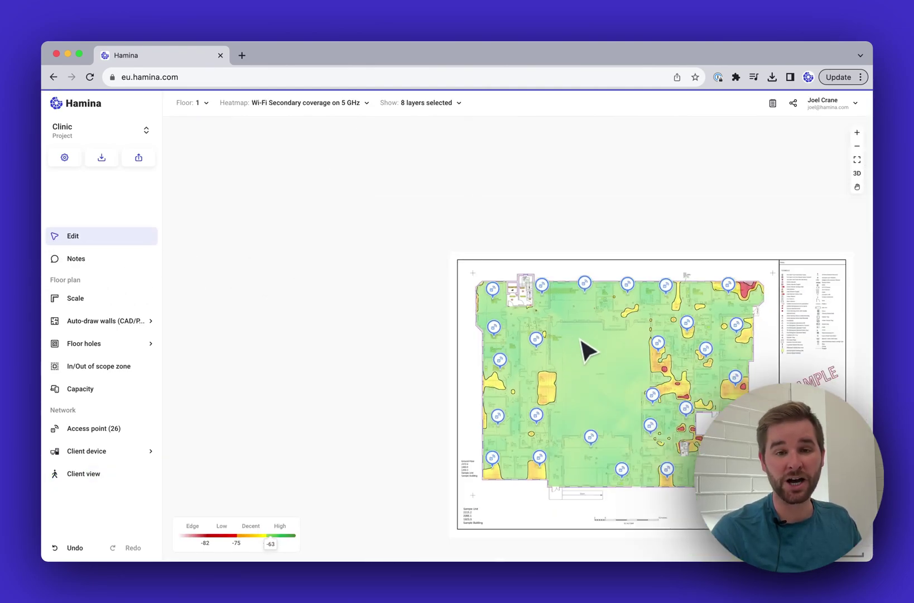
scroll(508, 322, "up", 5)
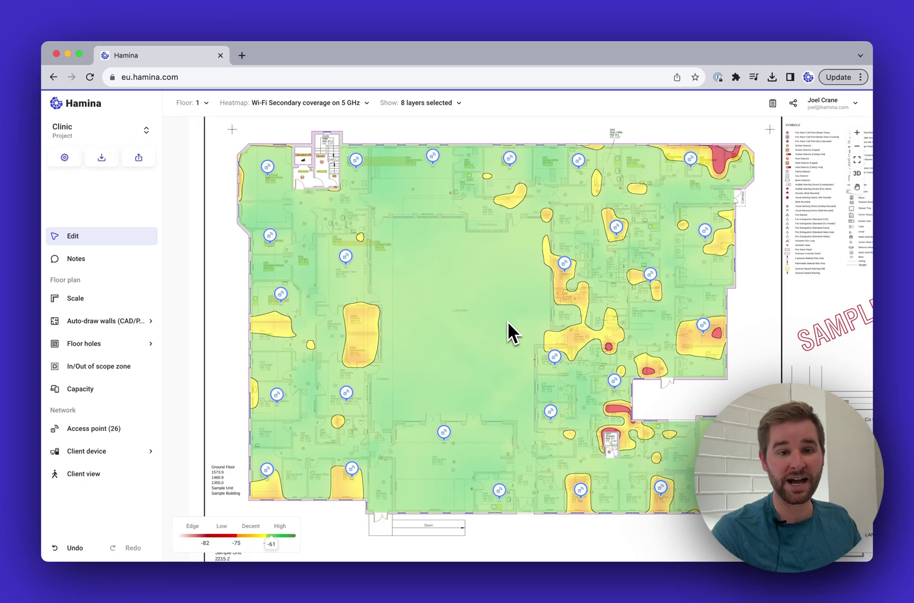
scroll(507, 322, "down", 3)
scroll(508, 322, "up", 3)
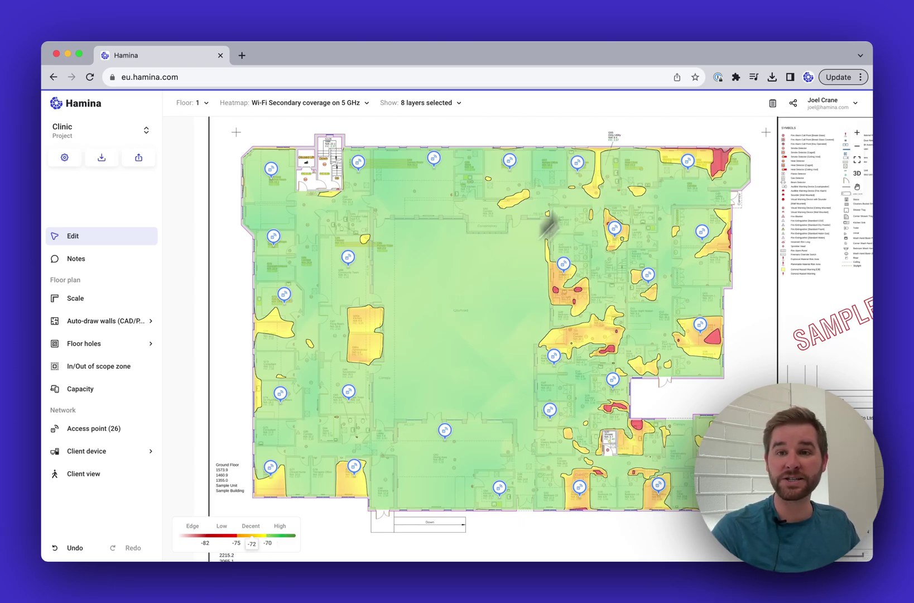
left_click(814, 108)
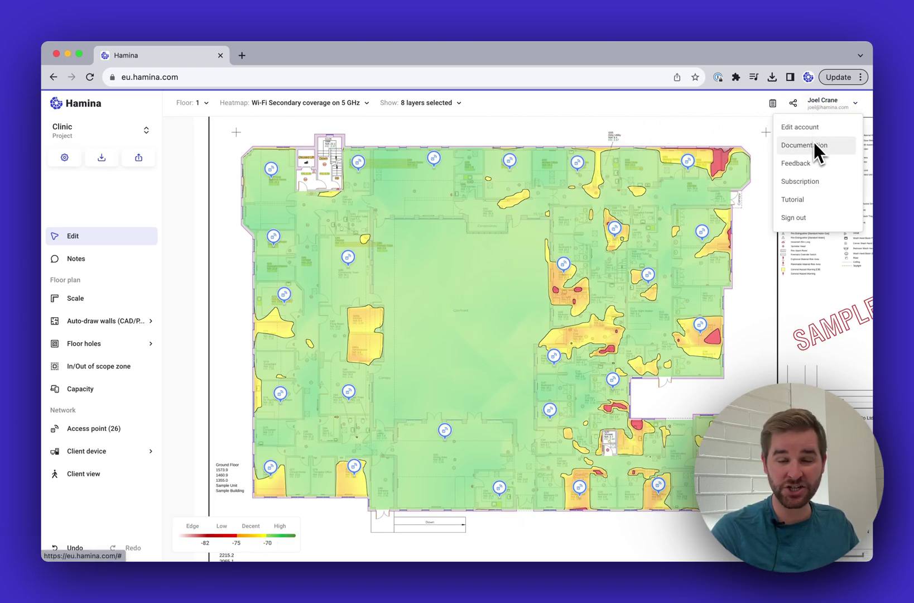
left_click(528, 117)
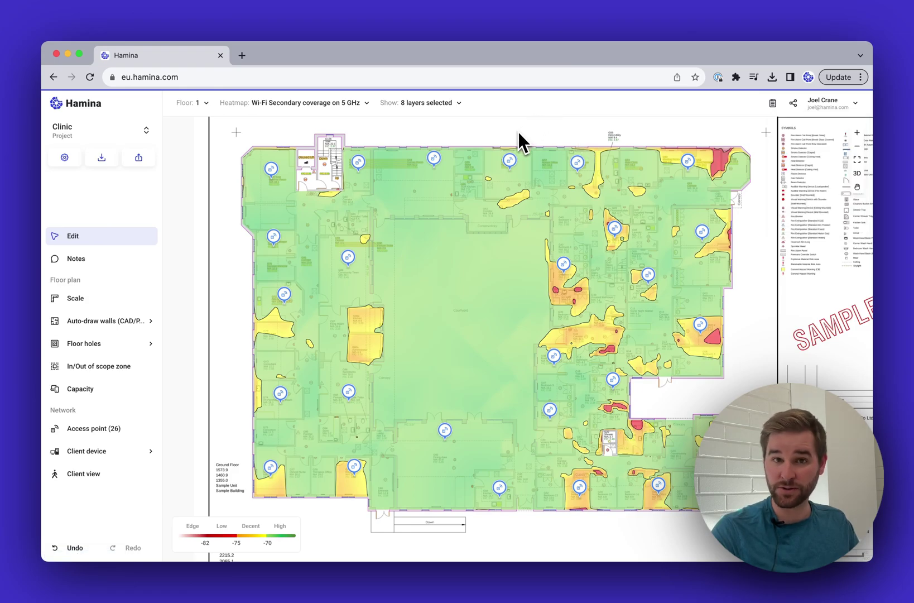